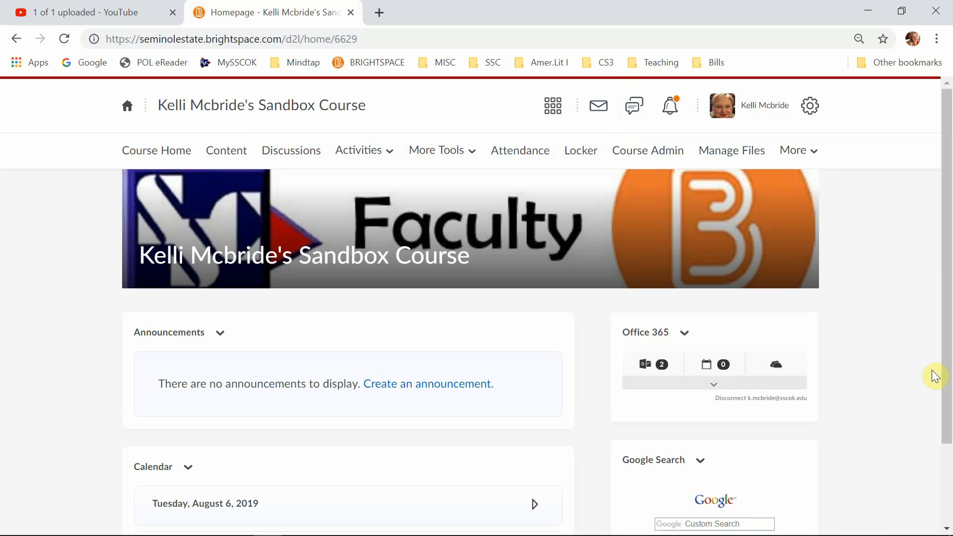
- Upload syll_1213_f19.docx from the computer's Desktop to the sandbox course's managed files and save it
{"action": "left_click", "coordinate": [723, 157]}
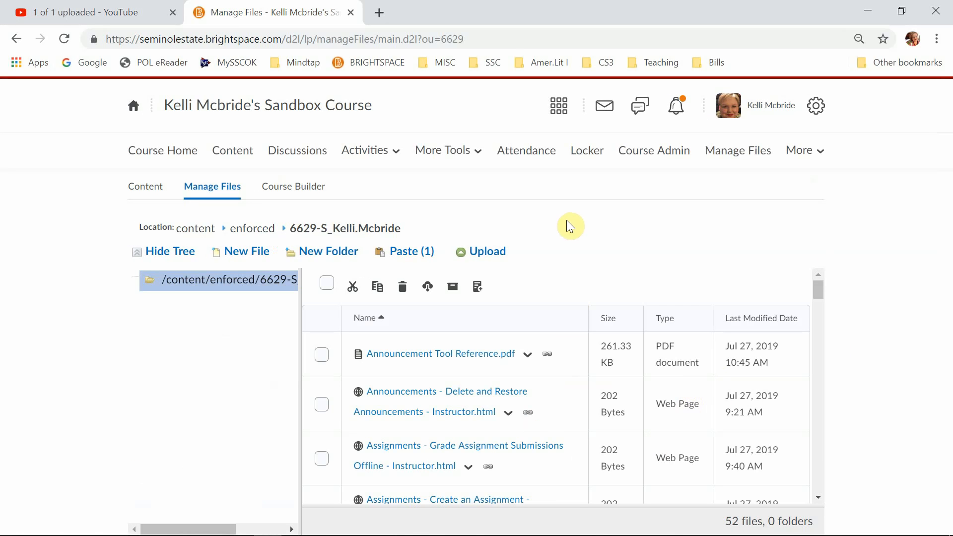
{"action": "left_click", "coordinate": [481, 252]}
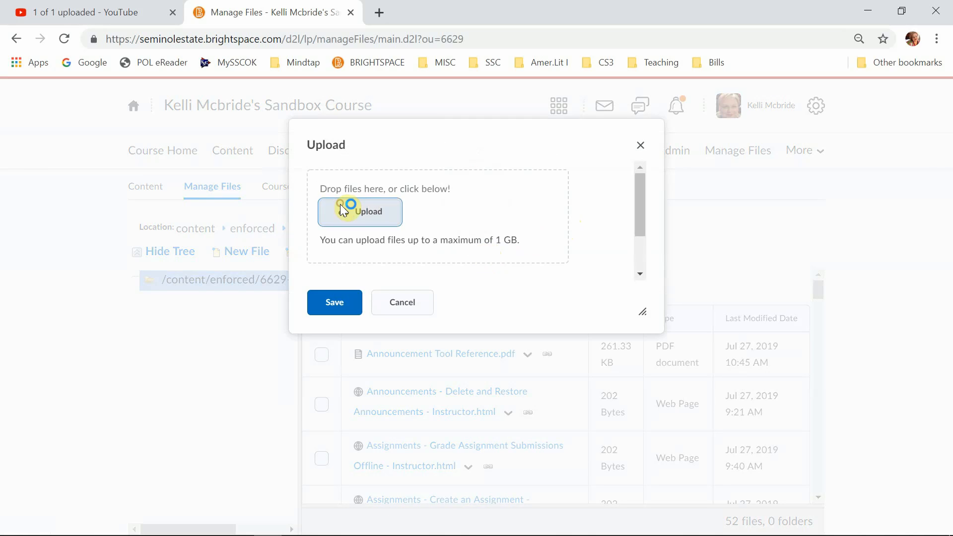
{"action": "left_click", "coordinate": [342, 205]}
{"action": "left_click", "coordinate": [201, 251]}
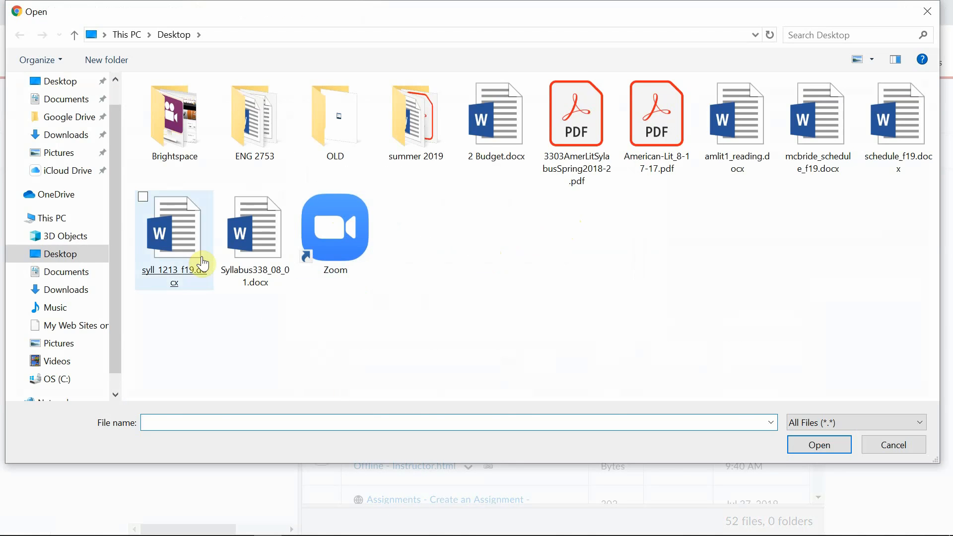
{"action": "double_click", "coordinate": [195, 250]}
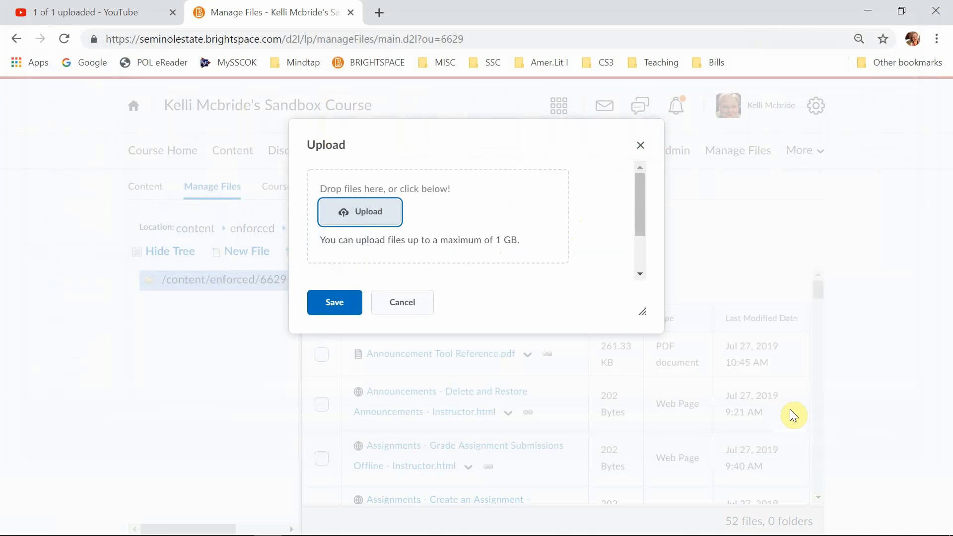
{"action": "left_click", "coordinate": [322, 305]}
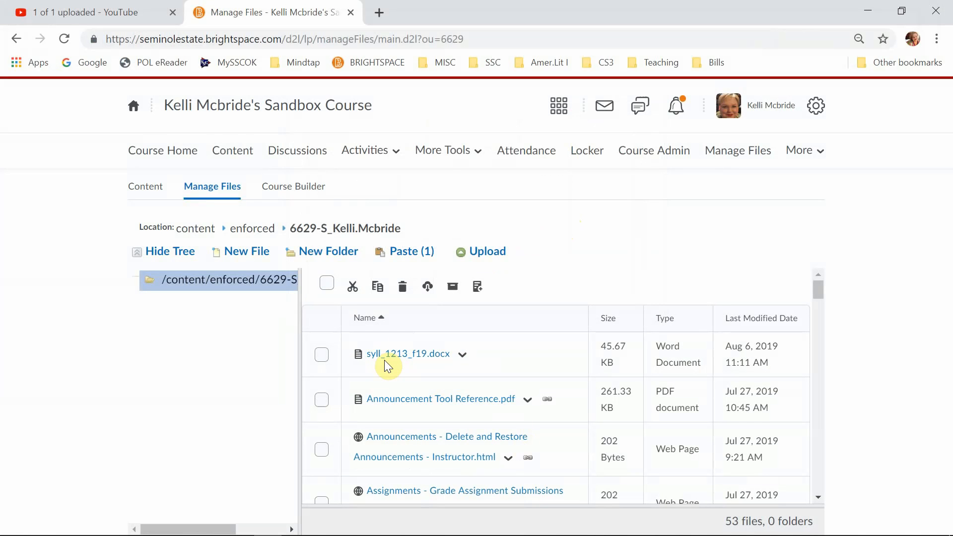
- Create a folder named syllabus in the course's root file directory
{"action": "left_click", "coordinate": [332, 251]}
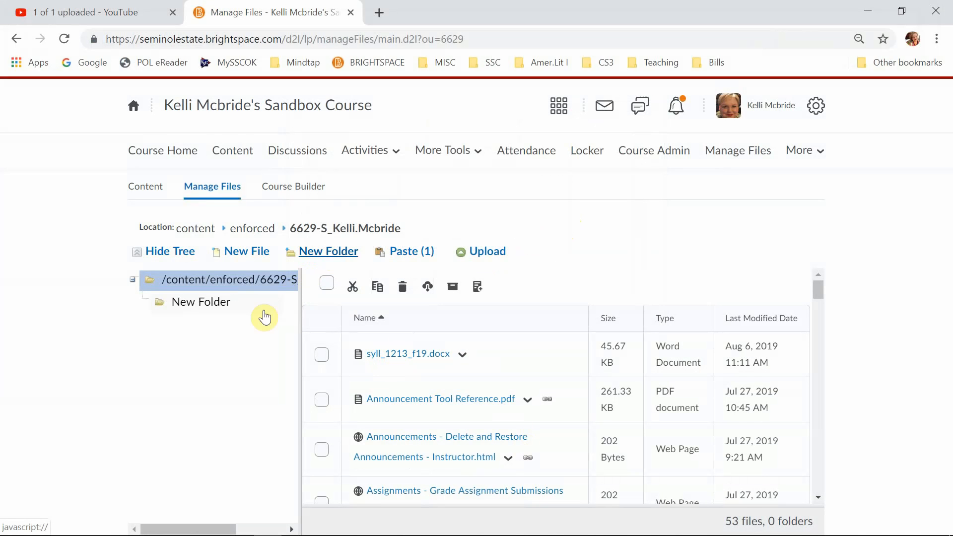
{"action": "type", "text": "syllabus"}
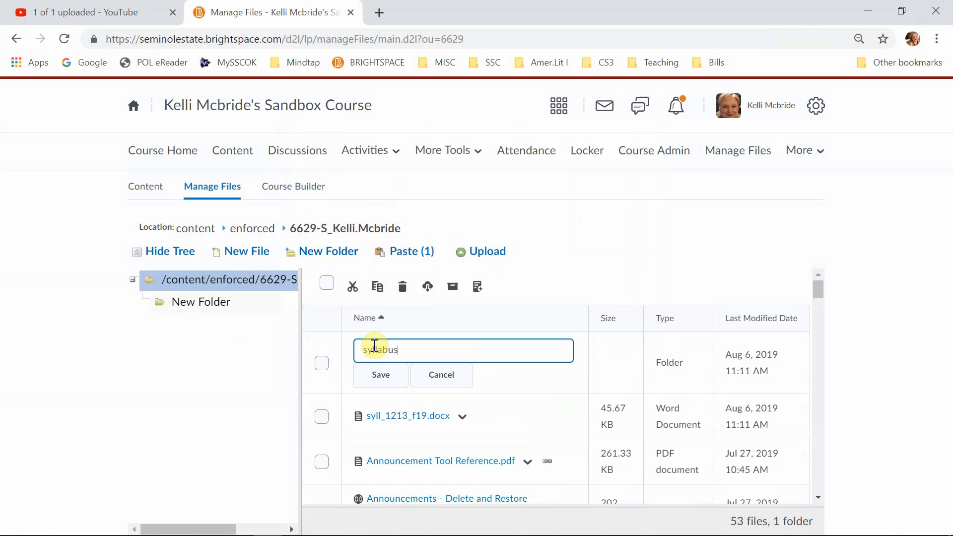
{"action": "key", "text": "Return"}
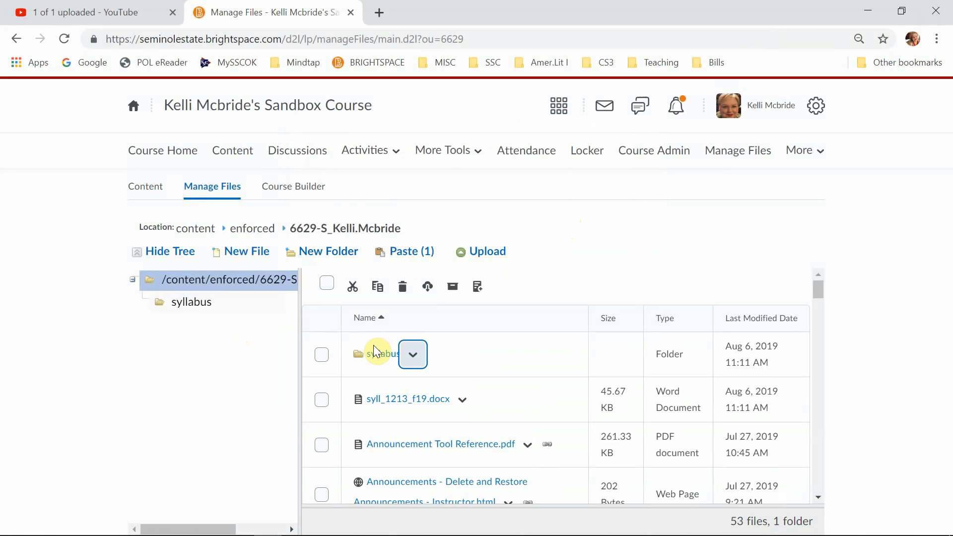
- Copy syll_1213_f19.docx from the course's root directory and paste it into the syllabus folder
{"action": "left_click", "coordinate": [322, 400]}
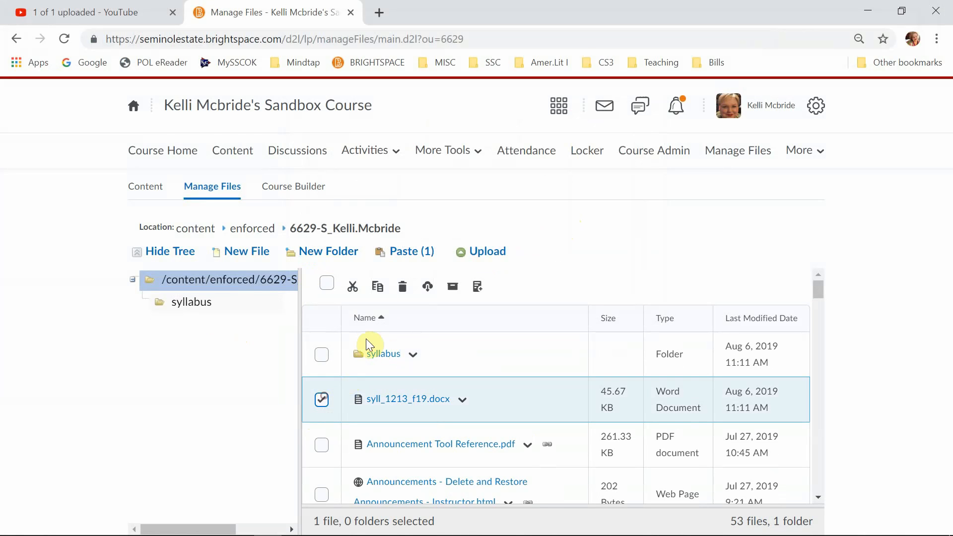
{"action": "left_click", "coordinate": [377, 288]}
{"action": "left_click", "coordinate": [321, 354]}
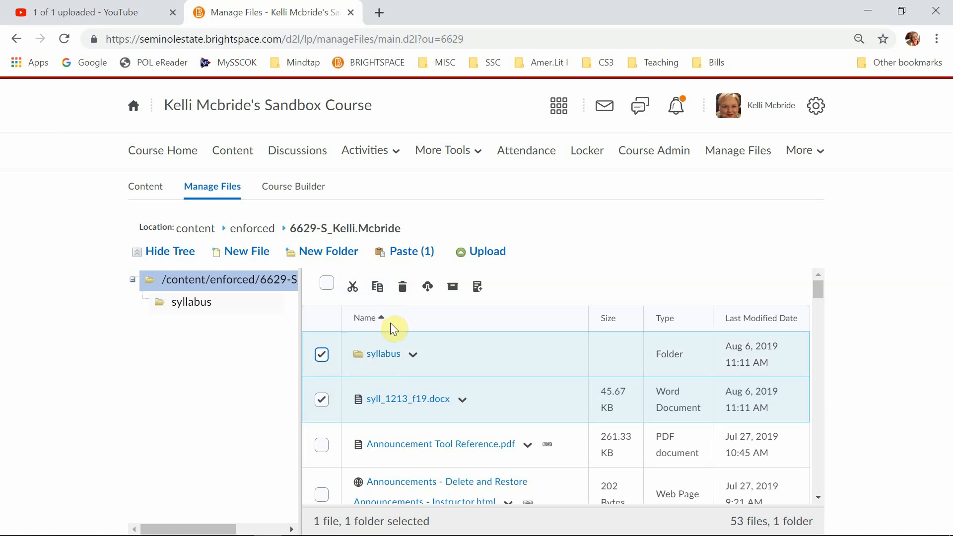
{"action": "left_click", "coordinate": [321, 400]}
{"action": "left_click", "coordinate": [375, 354]}
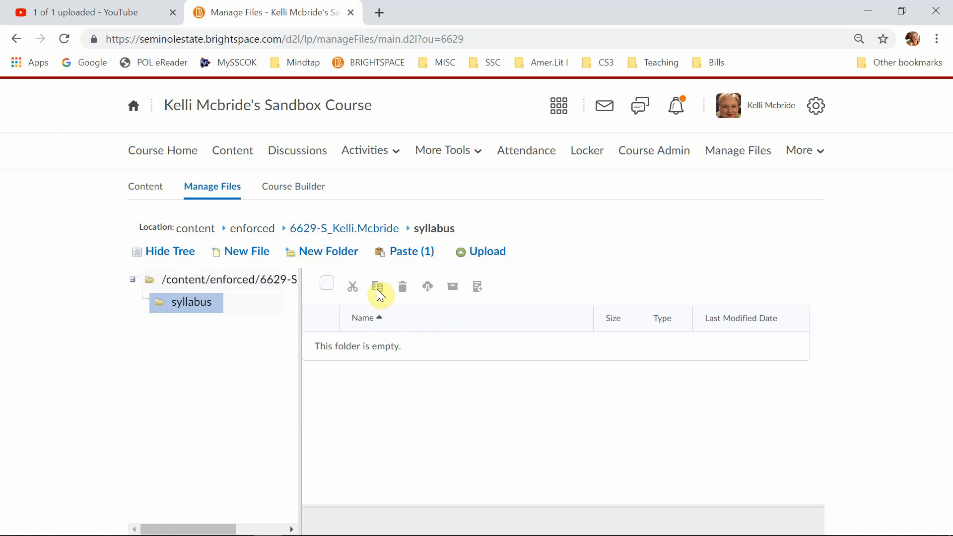
{"action": "left_click", "coordinate": [381, 368]}
{"action": "left_click", "coordinate": [420, 253]}
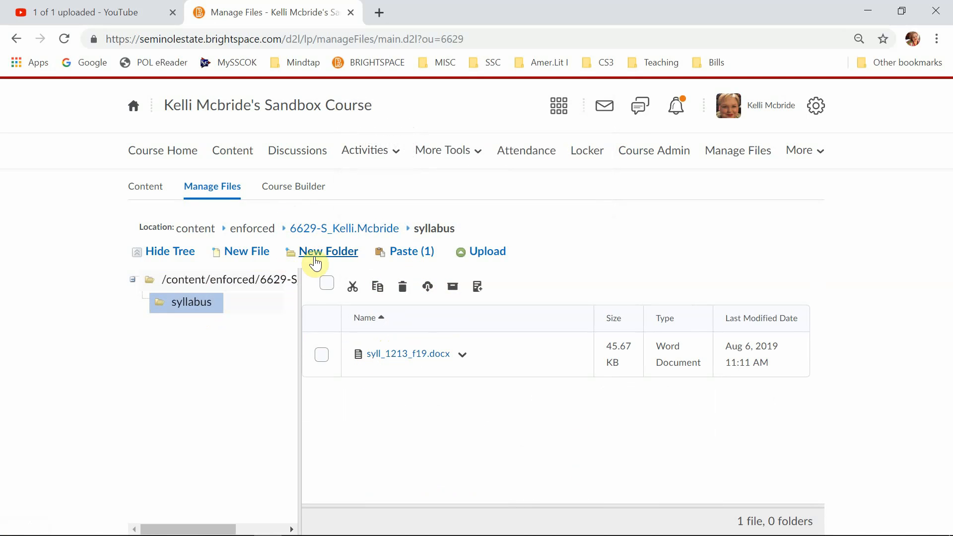
- Delete the original syll_1213_f19.docx from the course's root directory and open the syllabus folder
{"action": "left_click", "coordinate": [170, 285]}
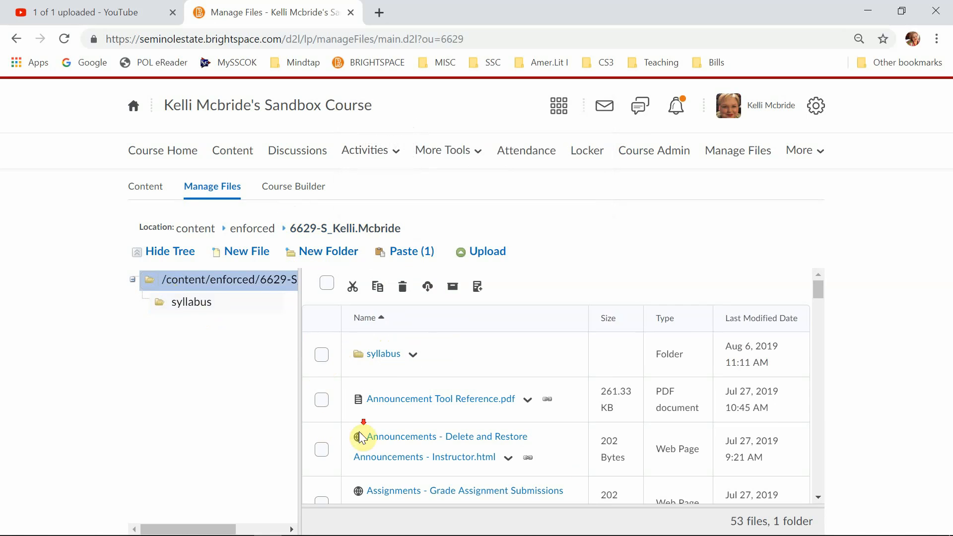
{"action": "scroll", "coordinate": [360, 433], "scroll_direction": "down", "scroll_amount": 20}
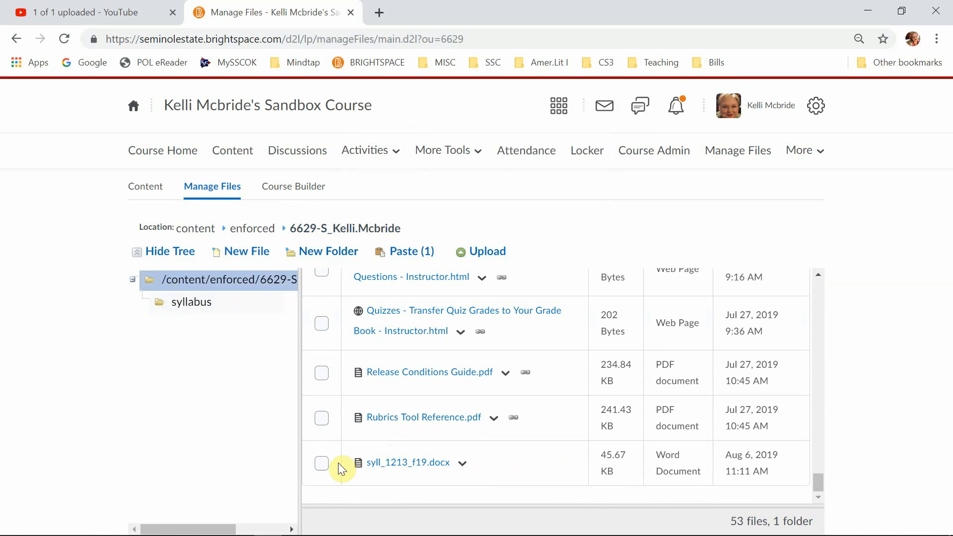
{"action": "left_click", "coordinate": [335, 448]}
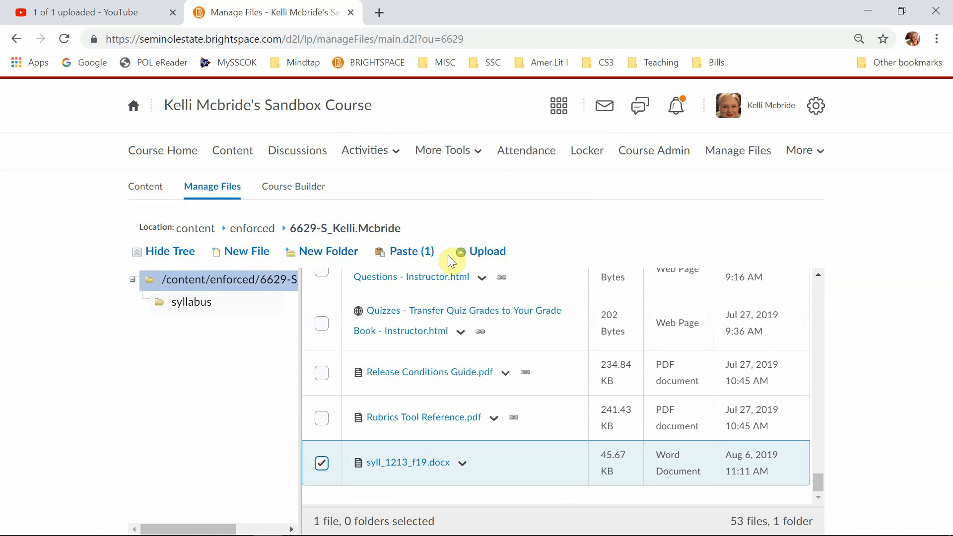
{"action": "left_click", "coordinate": [466, 464]}
{"action": "left_click", "coordinate": [485, 366]}
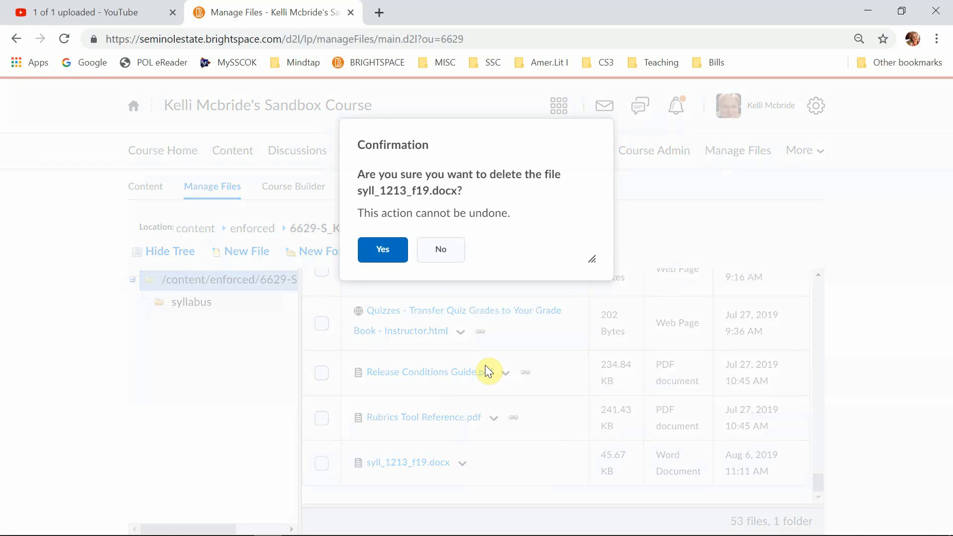
{"action": "left_click", "coordinate": [386, 246]}
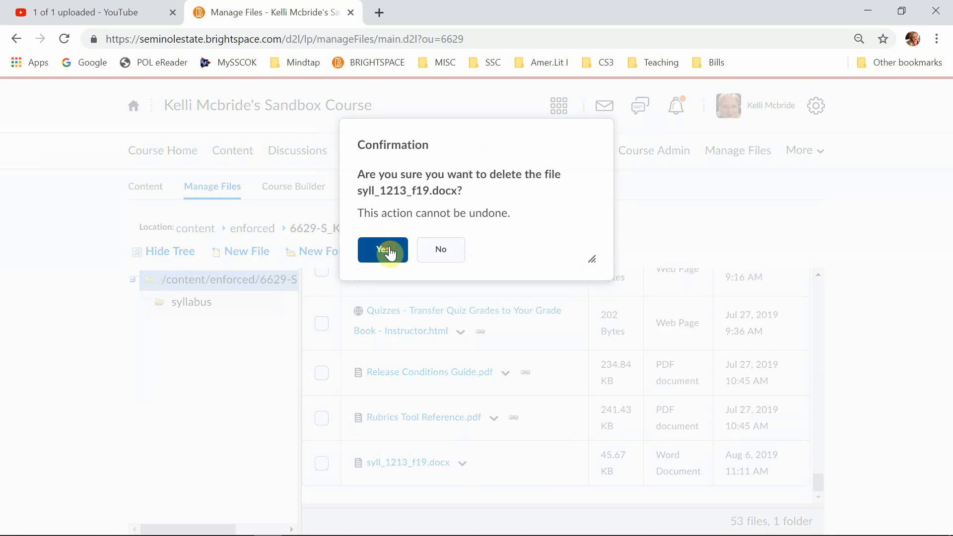
{"action": "left_click", "coordinate": [198, 312]}
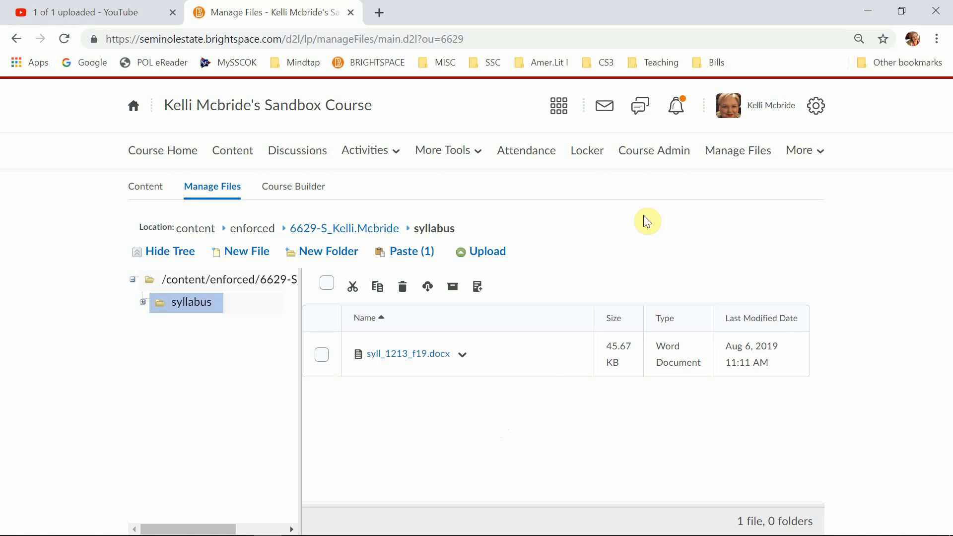
- Start a new announcement from the course homepage with the headline "Syllabus"
{"action": "left_click", "coordinate": [177, 151]}
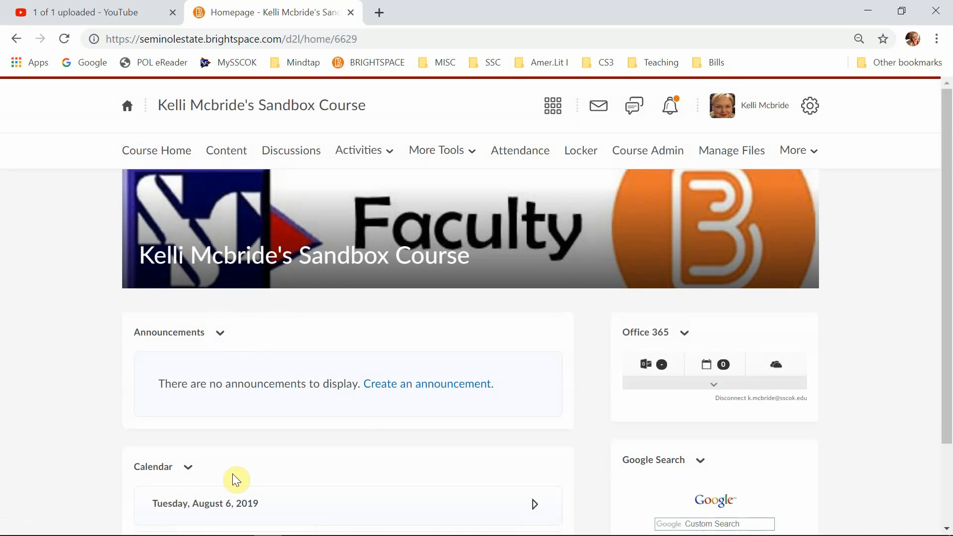
{"action": "left_click", "coordinate": [218, 339]}
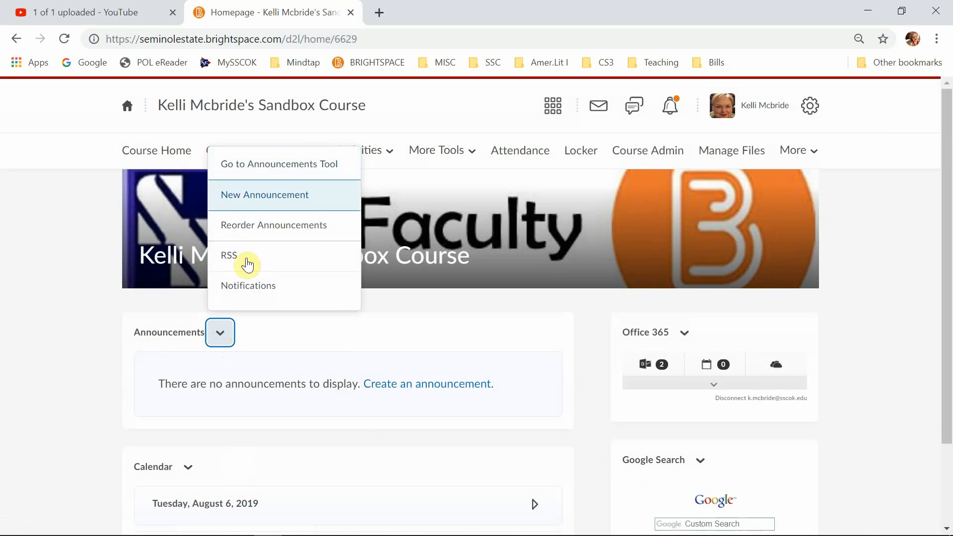
{"action": "left_click", "coordinate": [268, 206]}
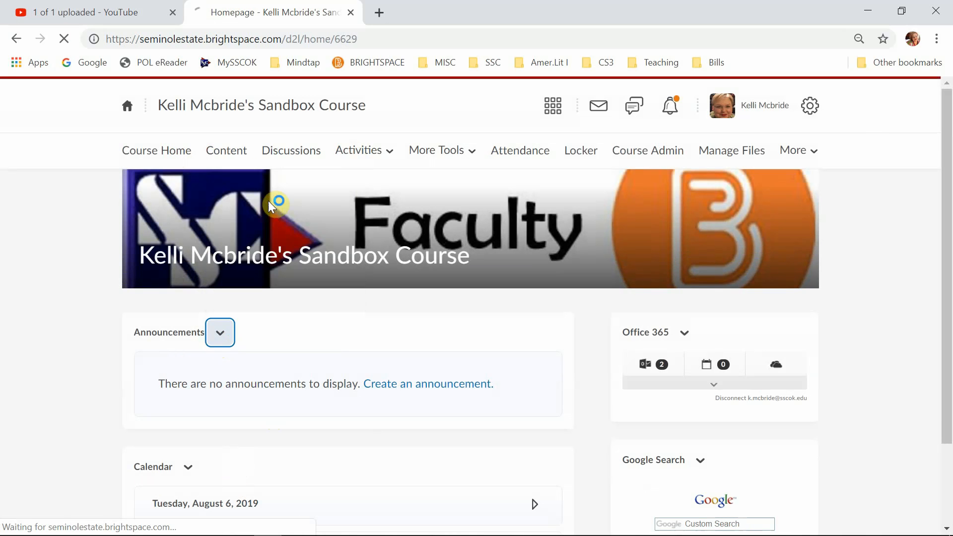
{"action": "left_click", "coordinate": [292, 288]}
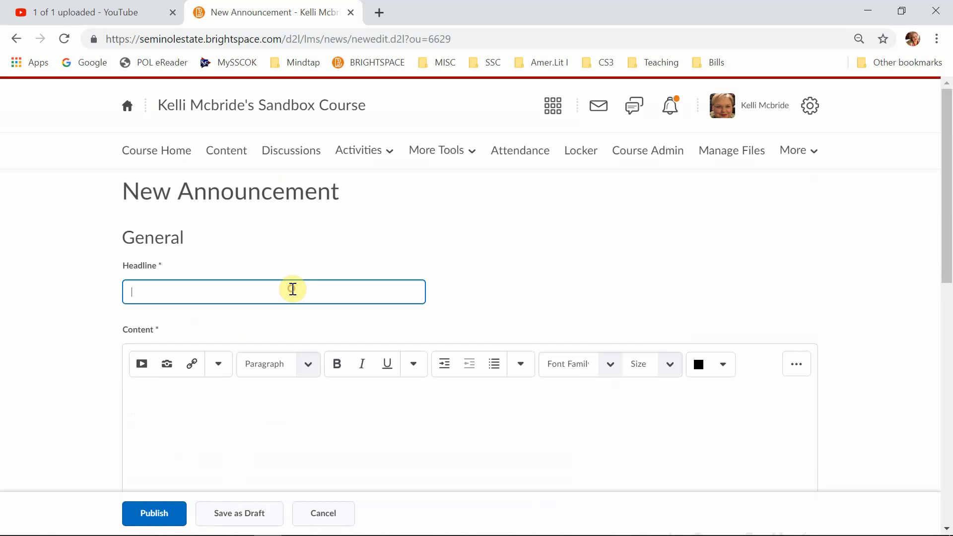
{"action": "type", "text": "Syllabus"}
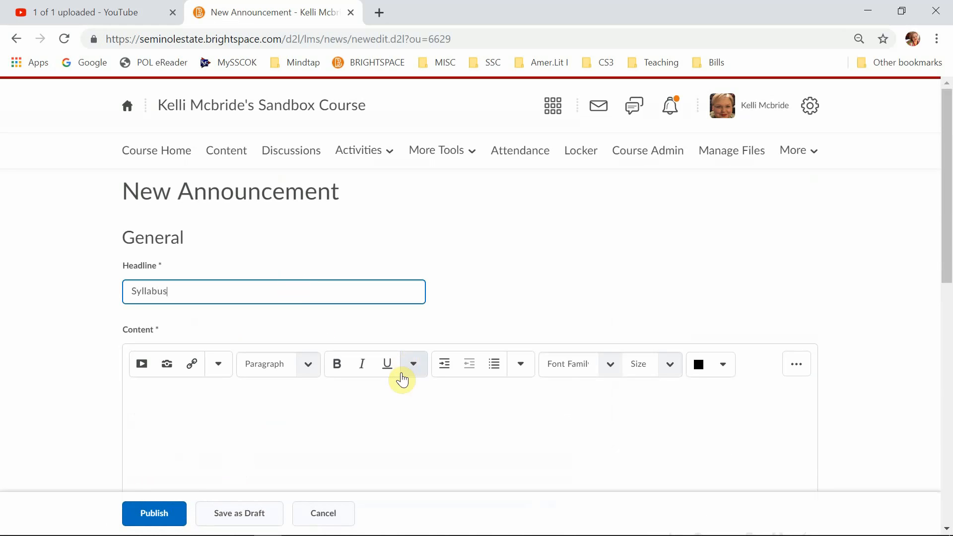
- Enter "Attached is the course syllabus." as the announcement's content and begin adding a file attachment
{"action": "left_click", "coordinate": [395, 395]}
{"action": "type", "text": "Attach"}
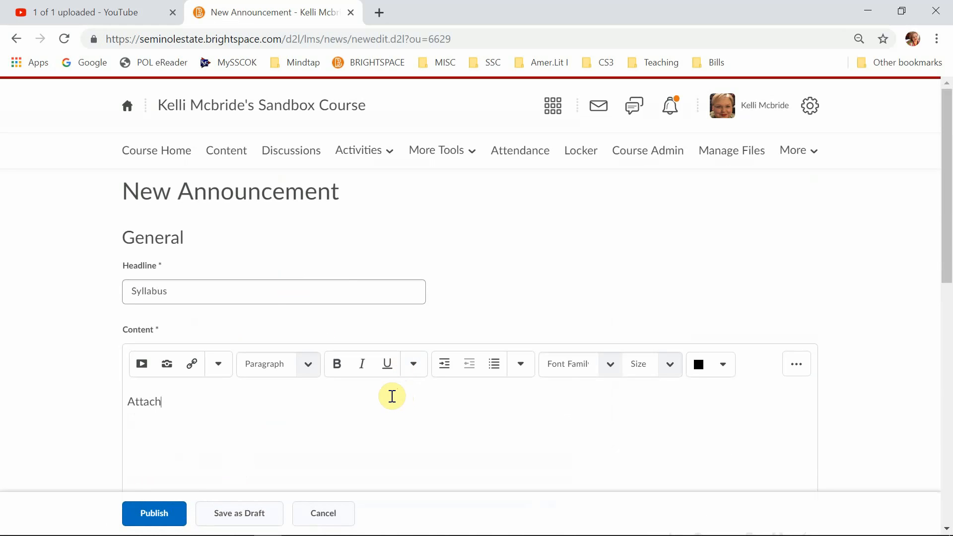
{"action": "type", "text": "ed is the course sylla"}
{"action": "key", "text": "BackSpace"}
{"action": "type", "text": "syllabu"}
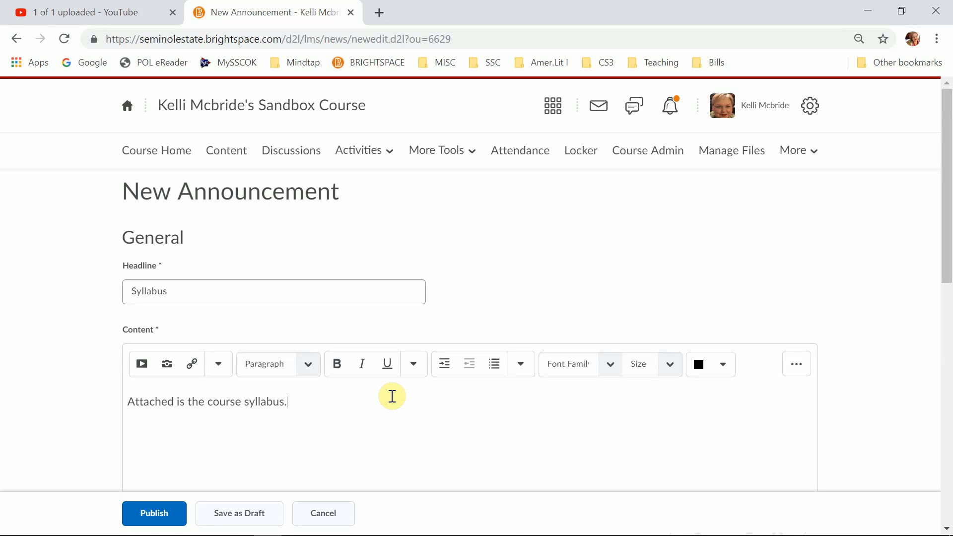
{"action": "scroll", "coordinate": [392, 396], "scroll_direction": "down", "scroll_amount": 9}
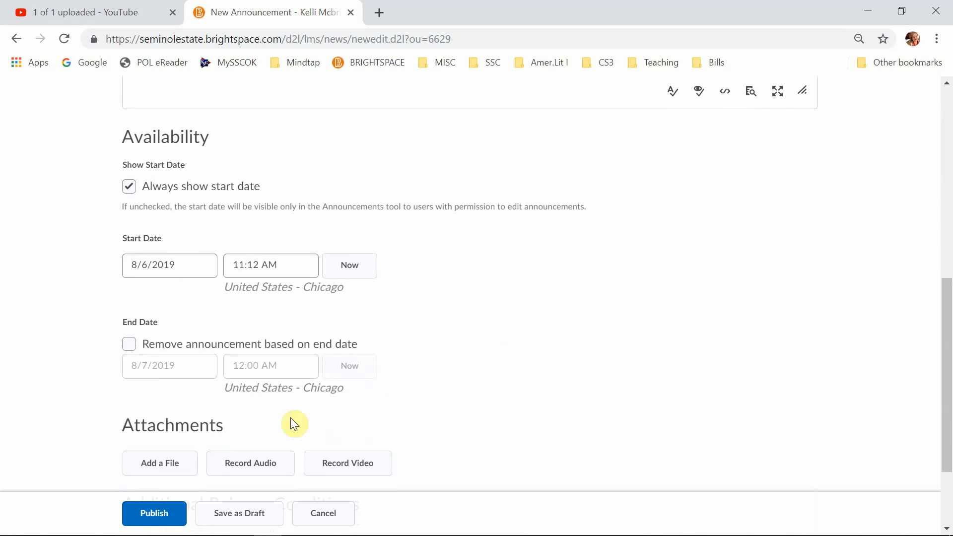
{"action": "left_click", "coordinate": [159, 471]}
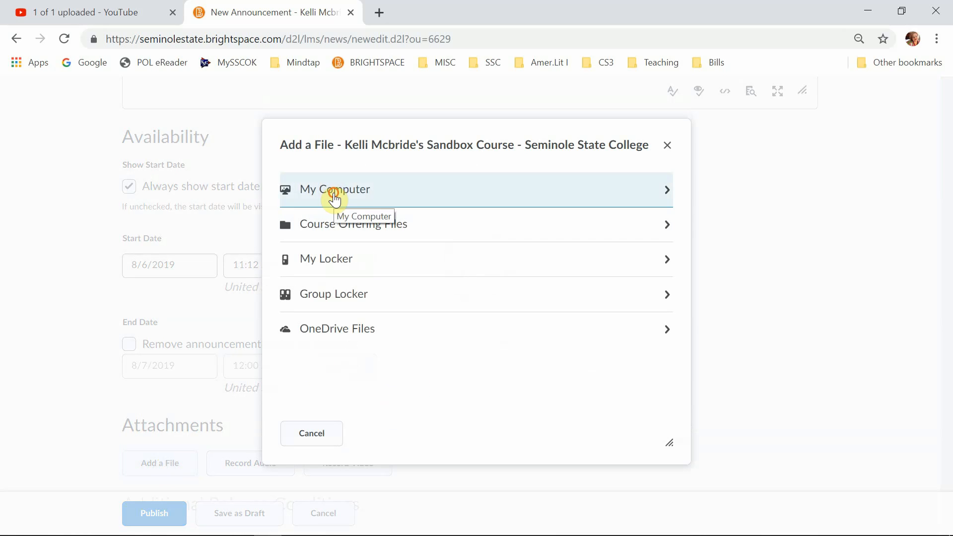
{"action": "left_click", "coordinate": [335, 200]}
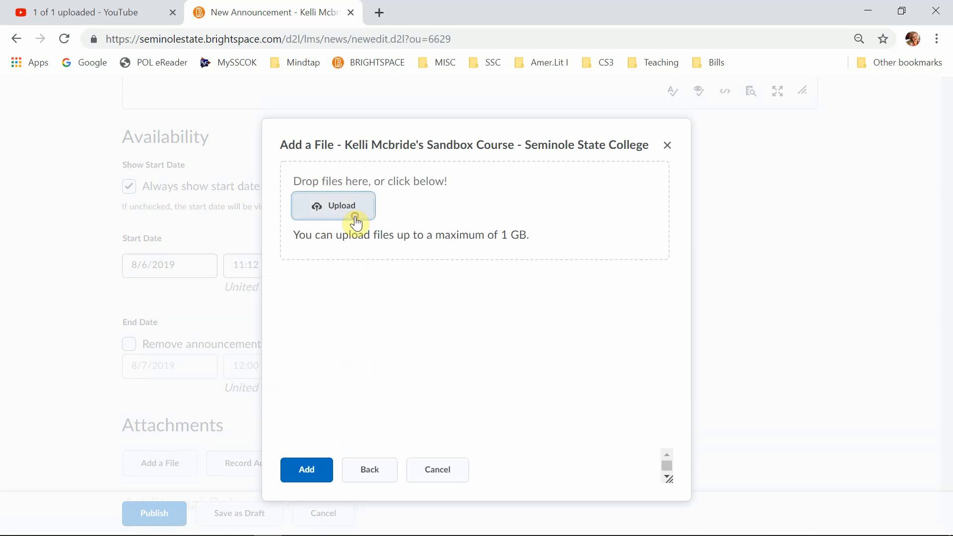
{"action": "left_click", "coordinate": [355, 216]}
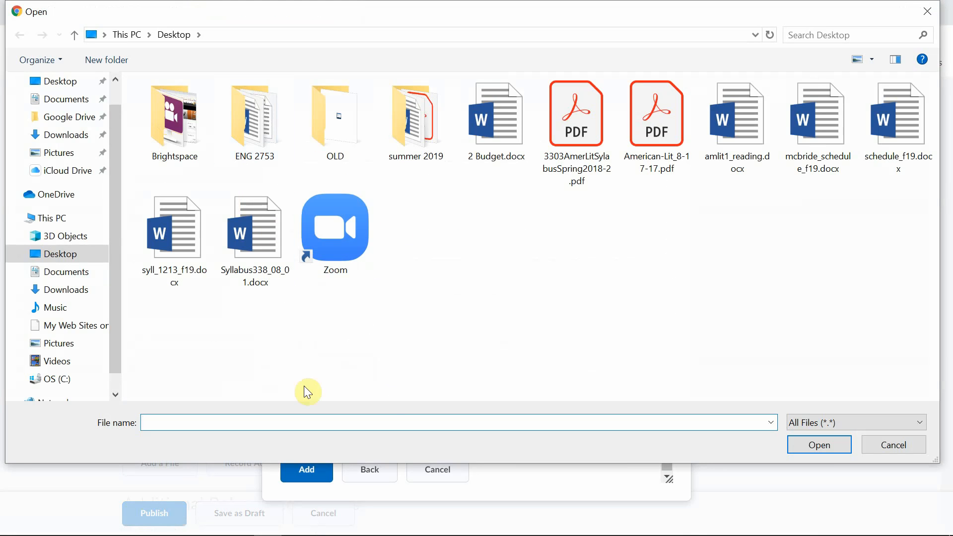
{"action": "left_click", "coordinate": [893, 443]}
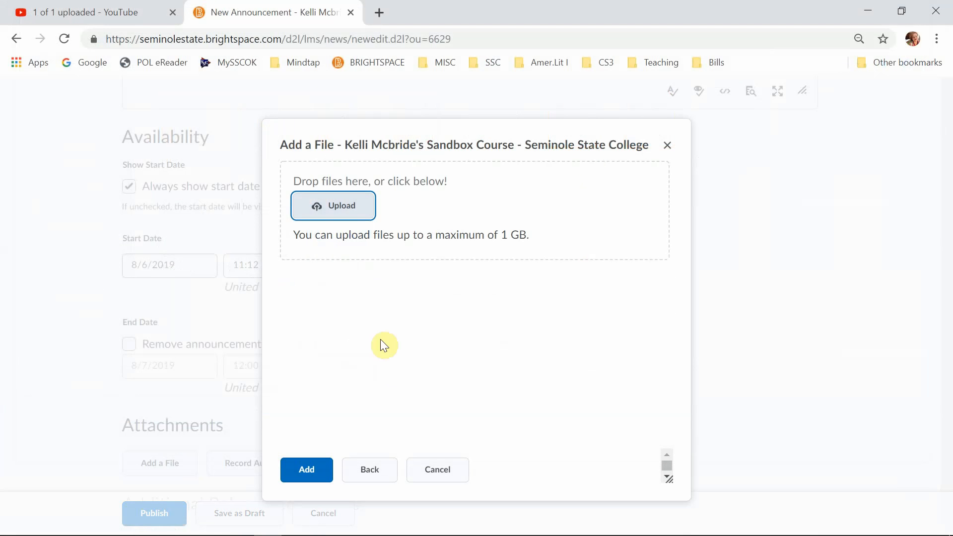
{"action": "left_click", "coordinate": [365, 479]}
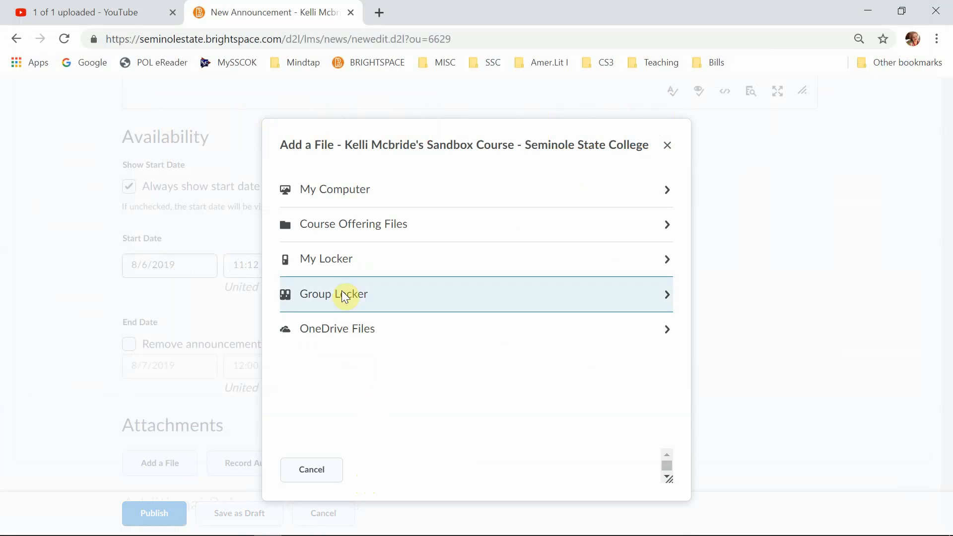
- Attach syll_1213_f19.docx to the announcement from the syllabus folder in Course Offering Files
{"action": "left_click", "coordinate": [329, 233]}
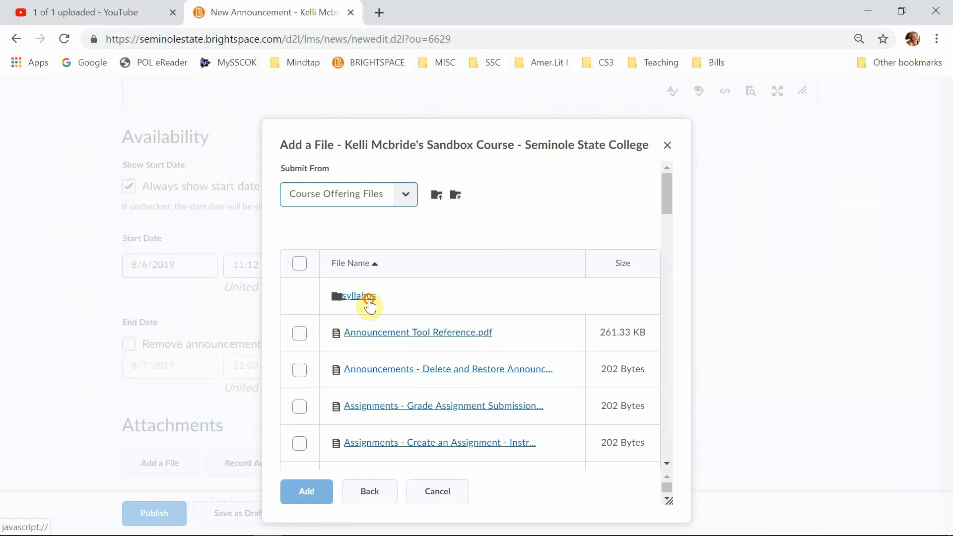
{"action": "left_click", "coordinate": [370, 298]}
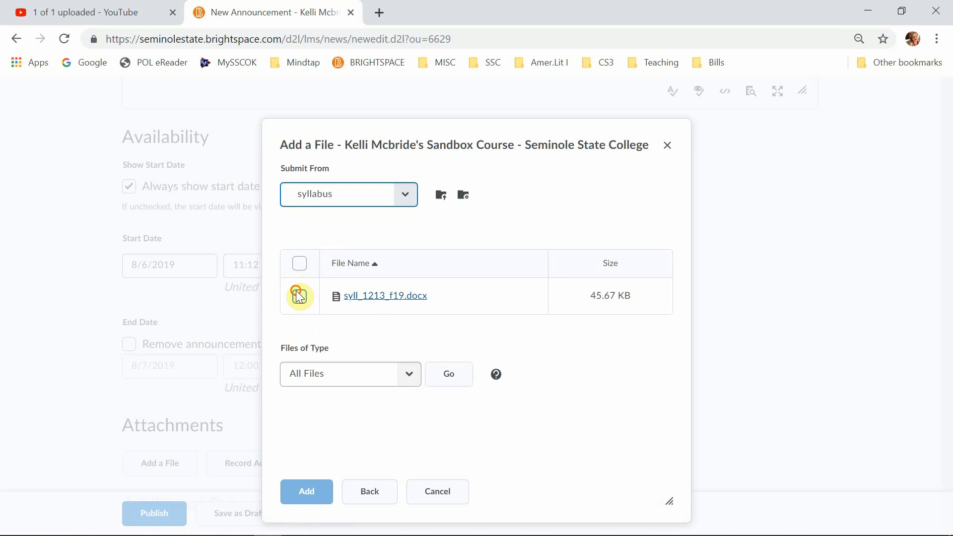
{"action": "left_click", "coordinate": [300, 296]}
{"action": "left_click", "coordinate": [315, 491]}
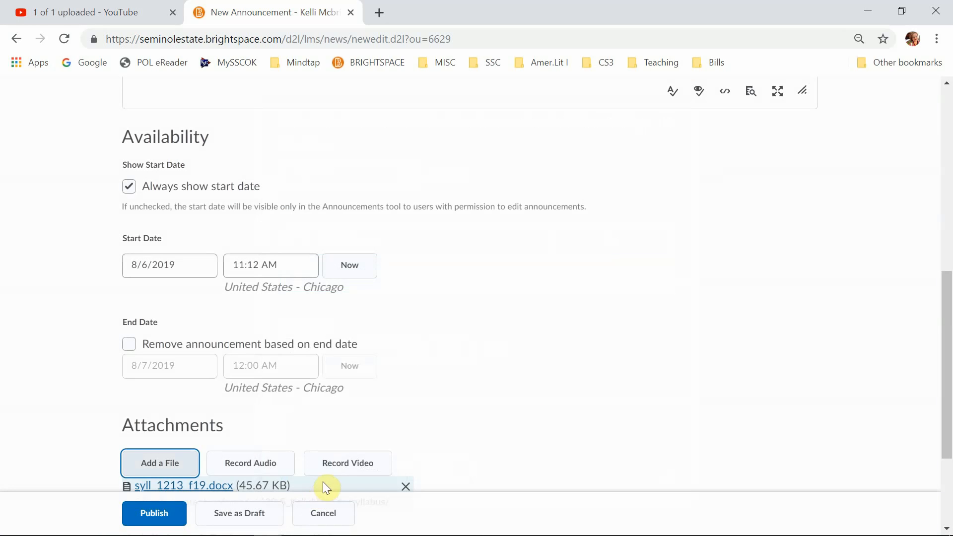
{"action": "scroll", "coordinate": [483, 405], "scroll_direction": "down", "scroll_amount": 3}
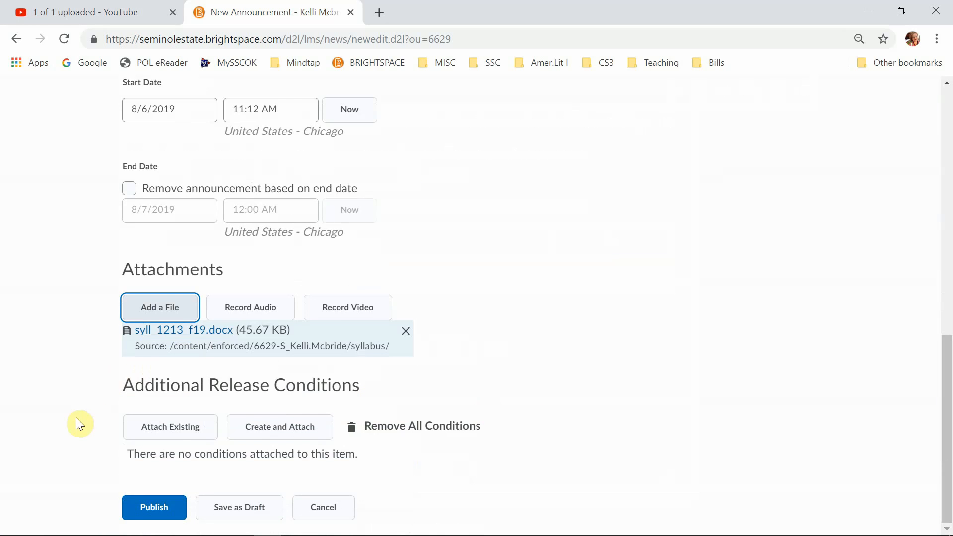
- Set the announcement's start date to the current date and time, 8/6/2019 11:13 AM
{"action": "scroll", "coordinate": [78, 424], "scroll_direction": "up", "scroll_amount": 4}
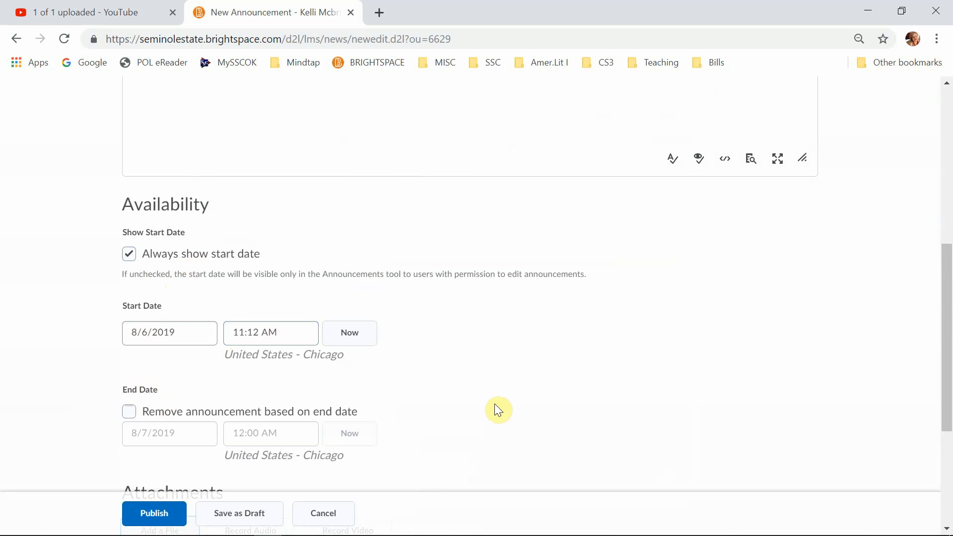
{"action": "left_click", "coordinate": [355, 340]}
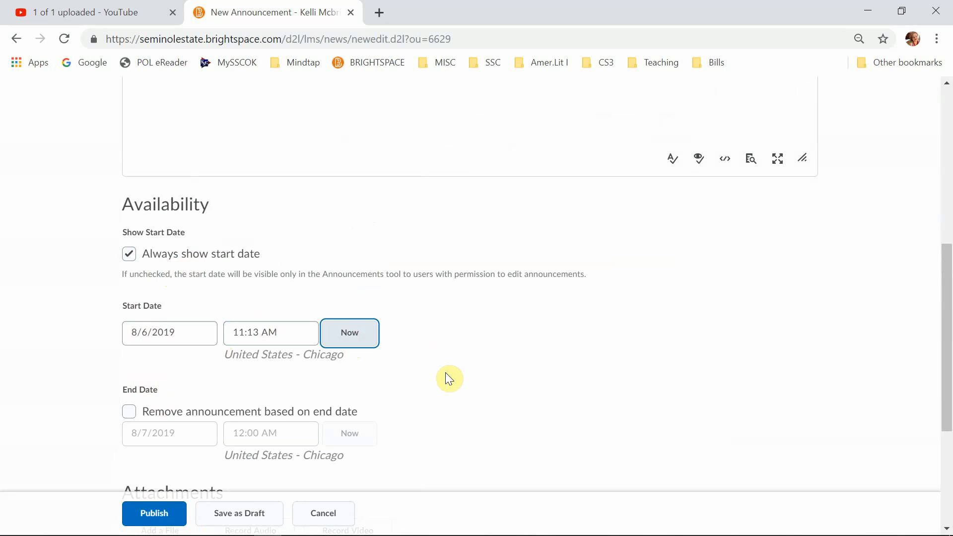
- Examine the sources offered for inserting an image and for Insert Stuff in the announcement's content, cancelling both dialogs
{"action": "scroll", "coordinate": [445, 377], "scroll_direction": "up", "scroll_amount": 6}
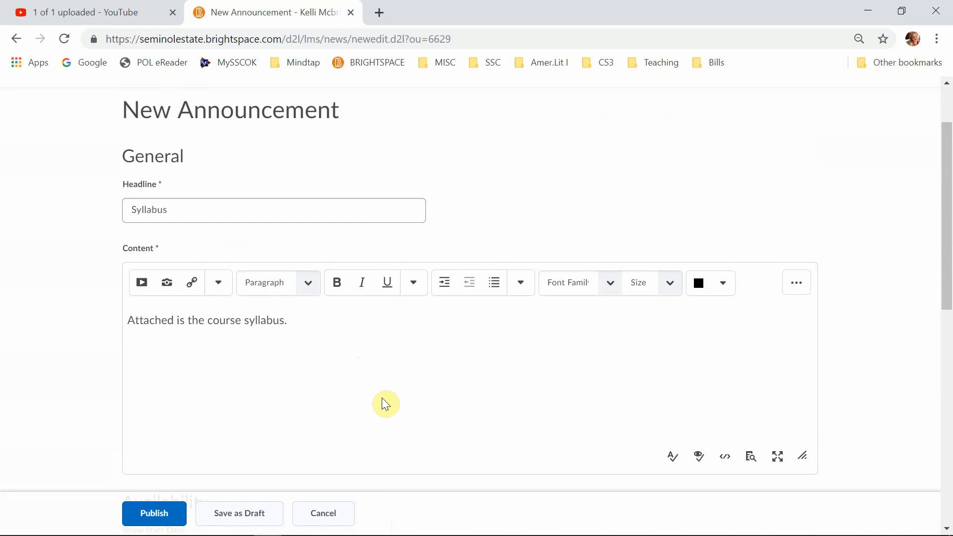
{"action": "left_click", "coordinate": [395, 379]}
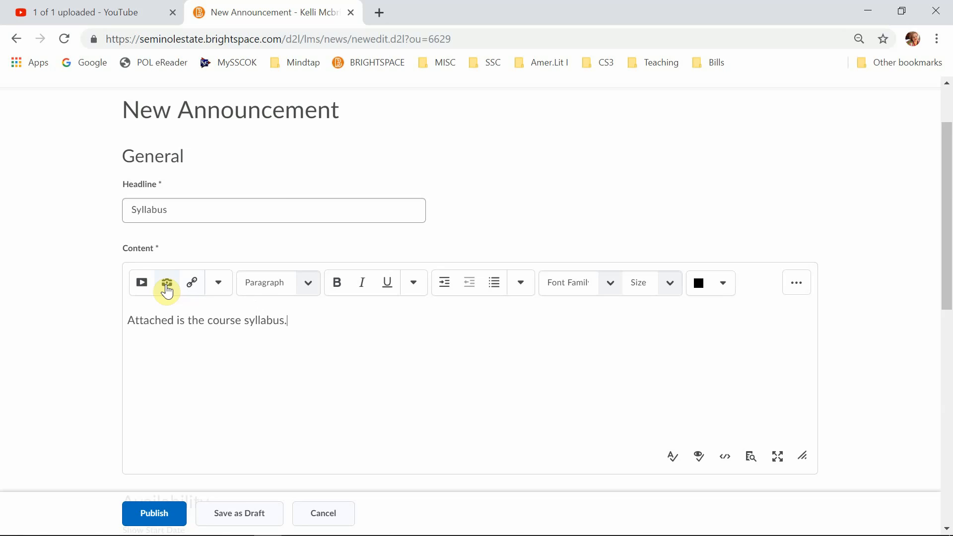
{"action": "left_click", "coordinate": [168, 286]}
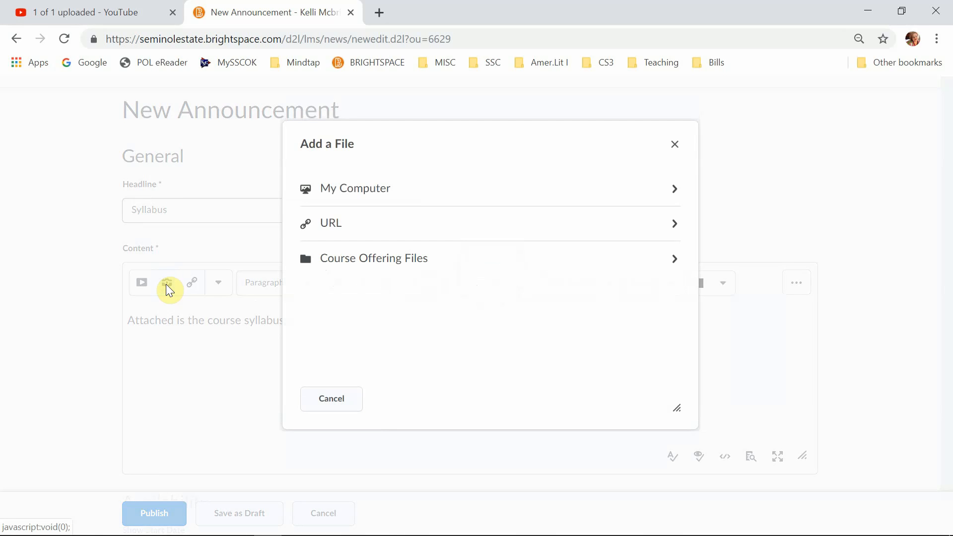
{"action": "left_click", "coordinate": [329, 397]}
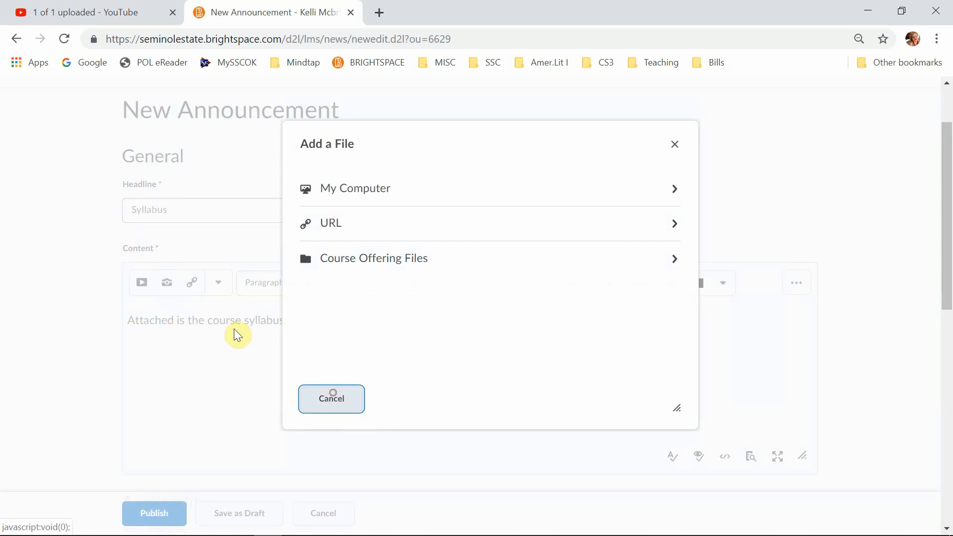
{"action": "left_click", "coordinate": [139, 282]}
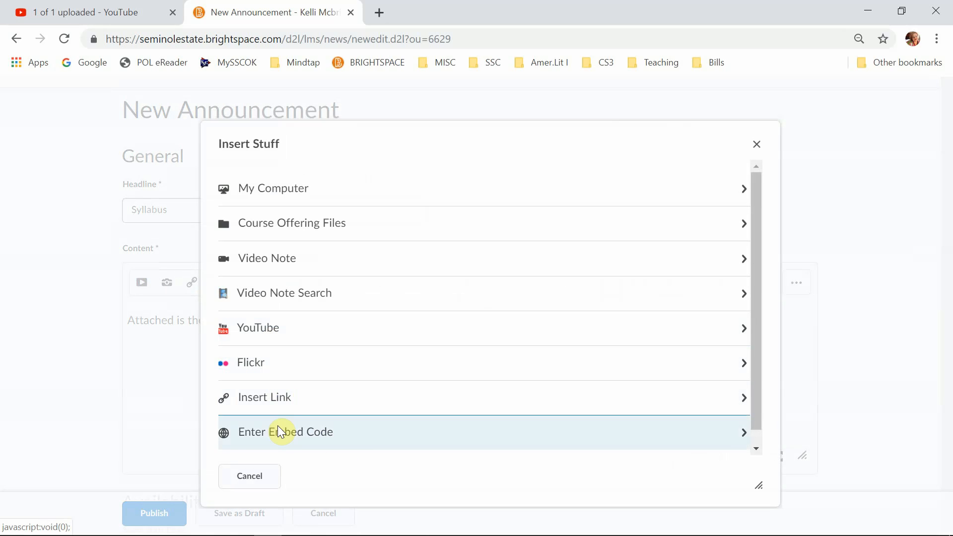
{"action": "left_click", "coordinate": [249, 476]}
- Publish the Syllabus announcement and view it on the course homepage
{"action": "scroll", "coordinate": [277, 394], "scroll_direction": "down", "scroll_amount": 1}
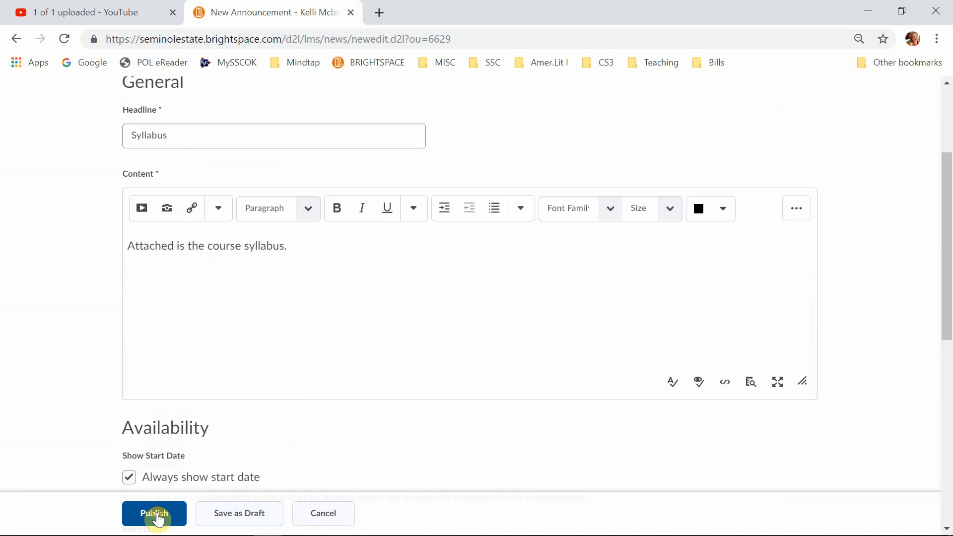
{"action": "left_click", "coordinate": [158, 517]}
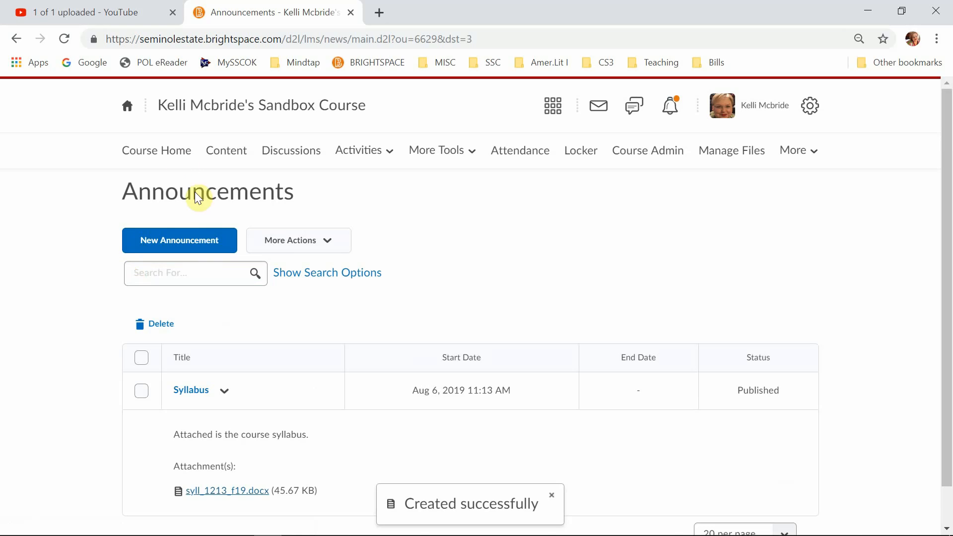
{"action": "left_click", "coordinate": [171, 158]}
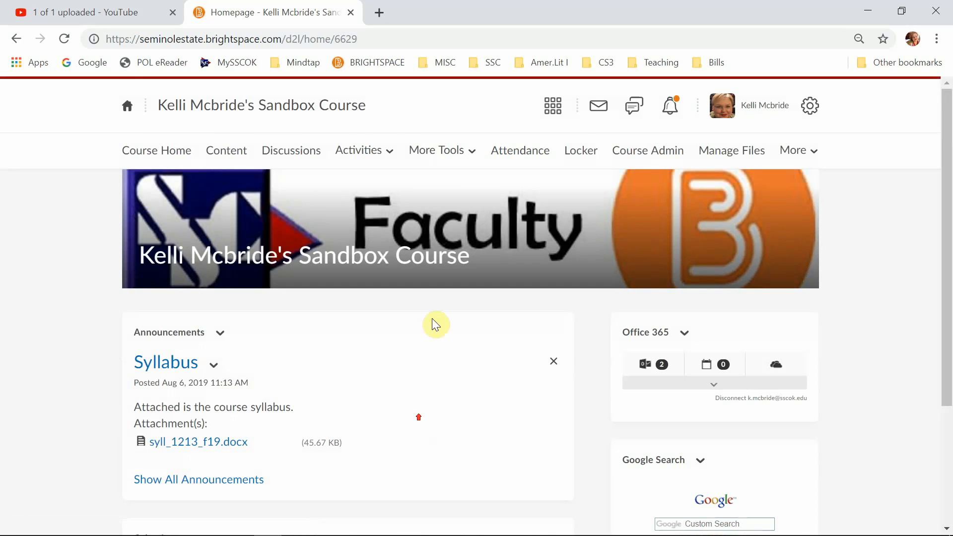
- Delete the existing Syllabus module from the course content
{"action": "left_click", "coordinate": [240, 155]}
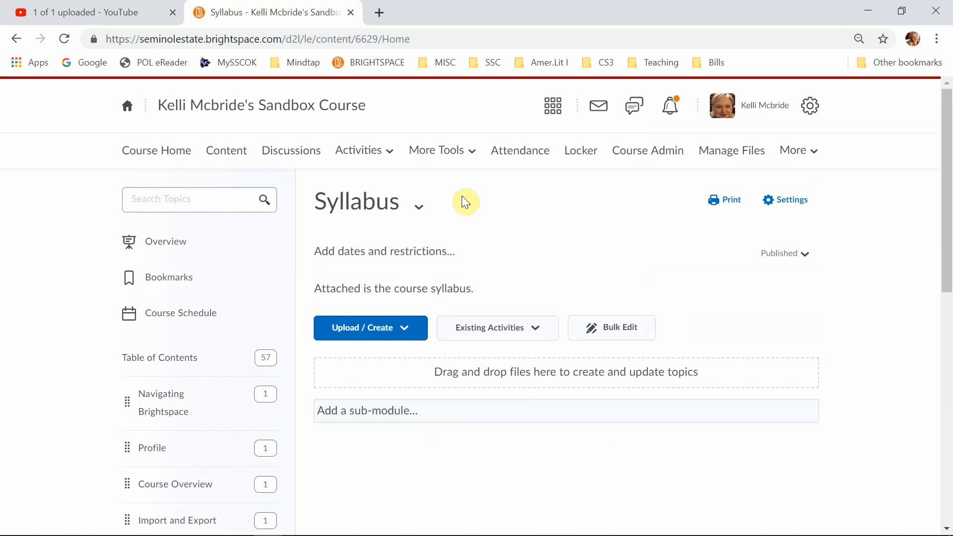
{"action": "left_click", "coordinate": [419, 206]}
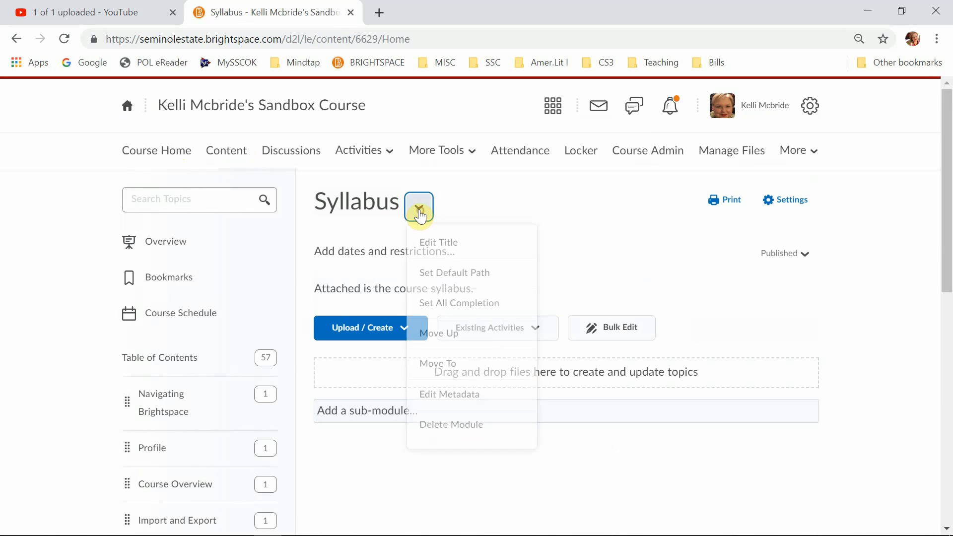
{"action": "left_click", "coordinate": [473, 428]}
{"action": "left_click", "coordinate": [357, 326]}
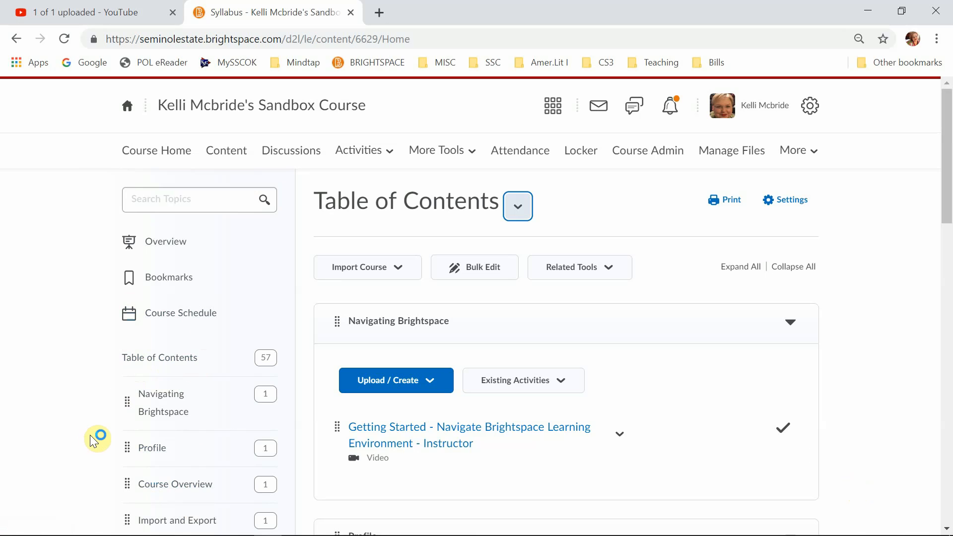
- Add a new module named "Syllabus" at the end of the table of contents
{"action": "scroll", "coordinate": [96, 441], "scroll_direction": "down", "scroll_amount": 13}
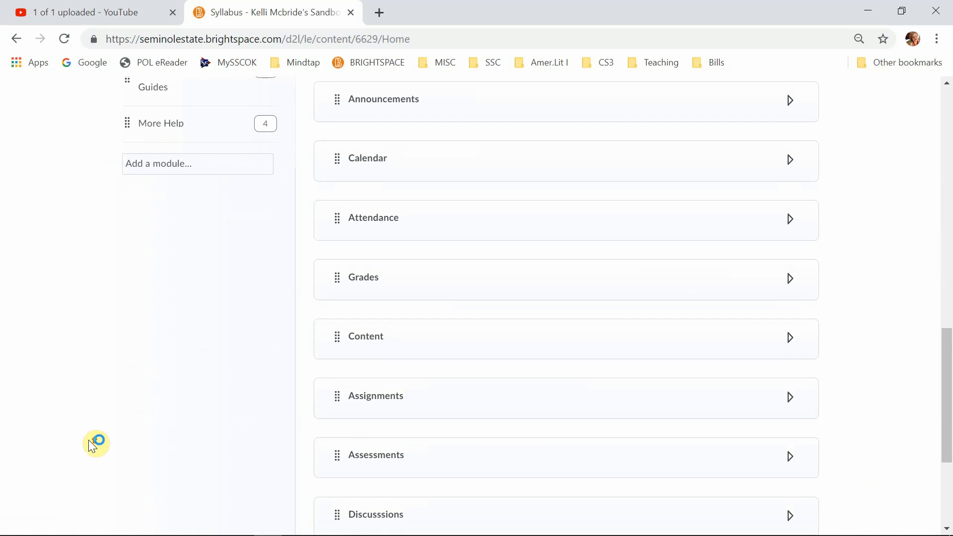
{"action": "scroll", "coordinate": [139, 330], "scroll_direction": "up", "scroll_amount": 4}
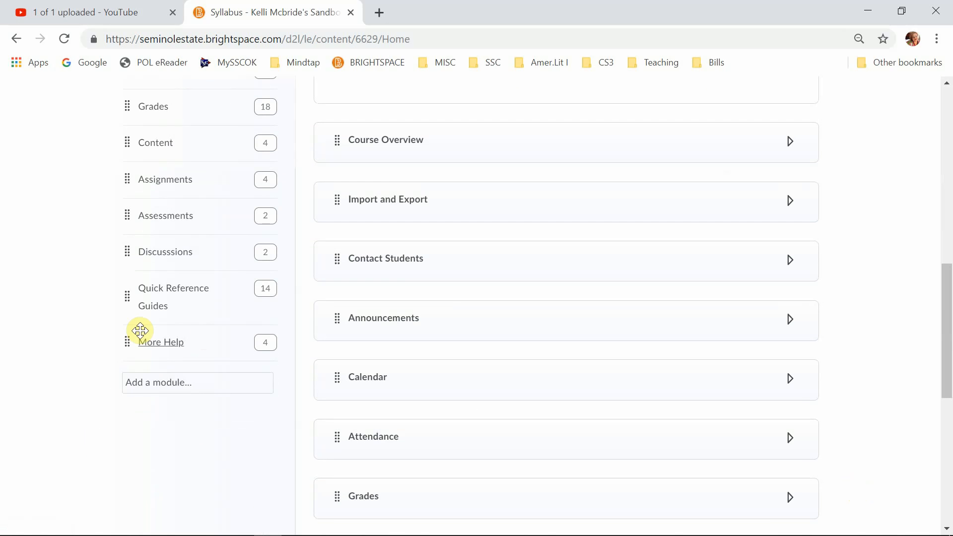
{"action": "left_click", "coordinate": [155, 385]}
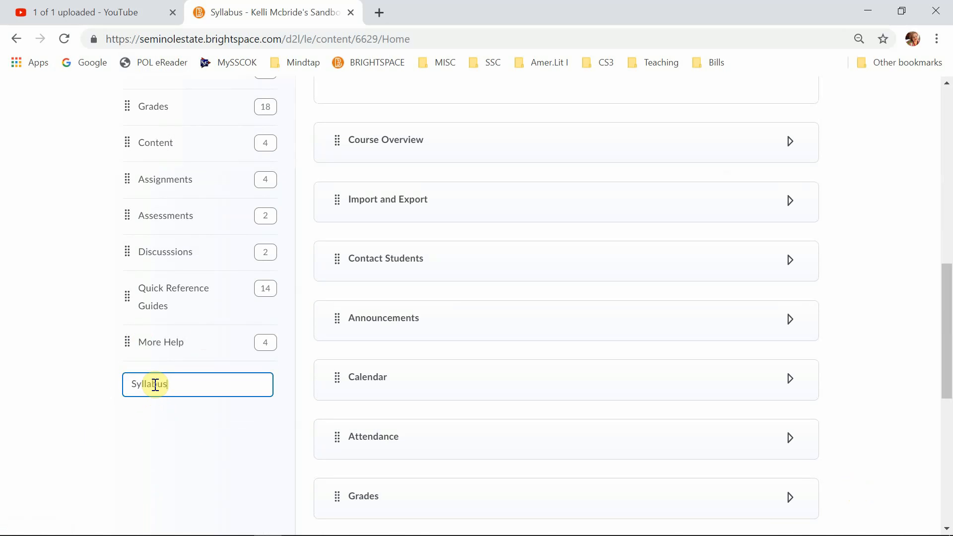
{"action": "key", "text": "Return"}
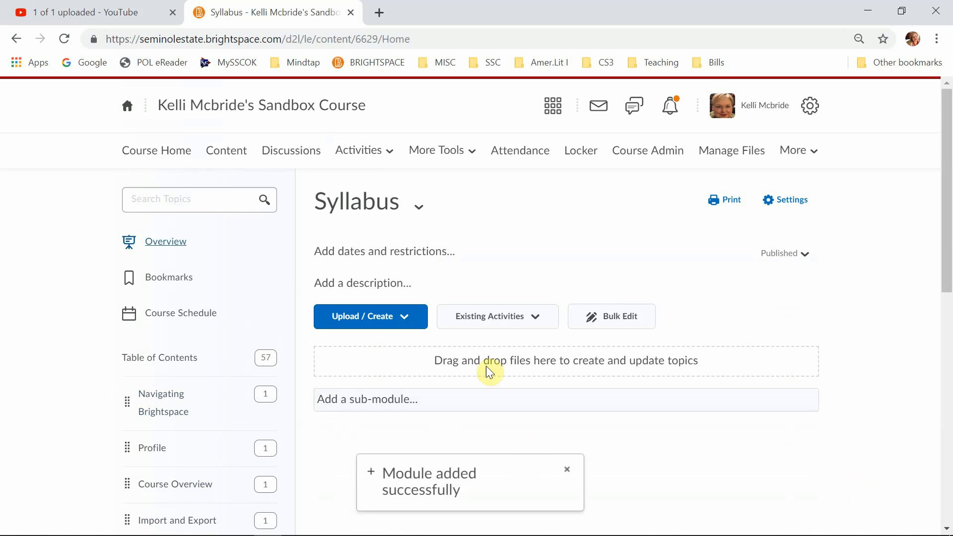
- Add syll_1213_f19.docx to the Syllabus module from the syllabus folder in the course's managed files
{"action": "left_click", "coordinate": [402, 322]}
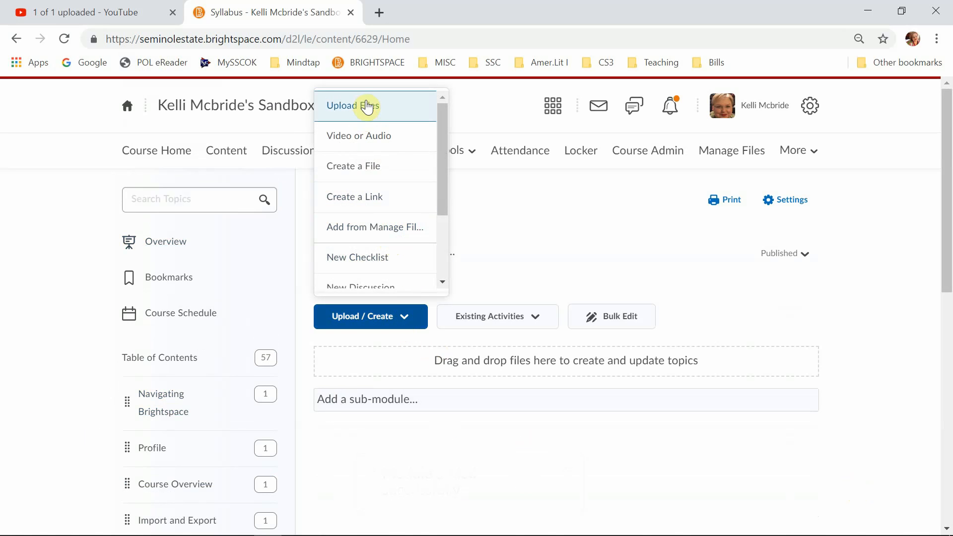
{"action": "left_click", "coordinate": [378, 226]}
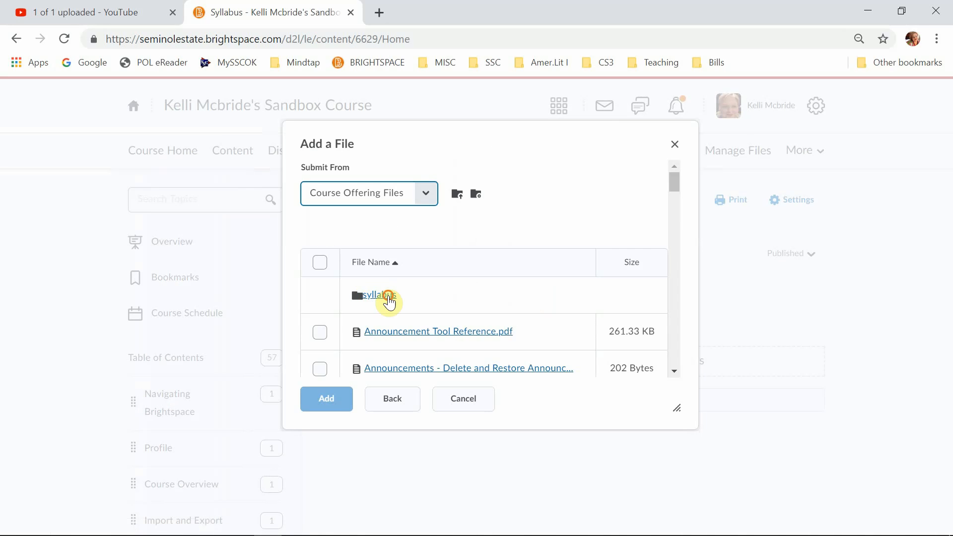
{"action": "left_click", "coordinate": [386, 296]}
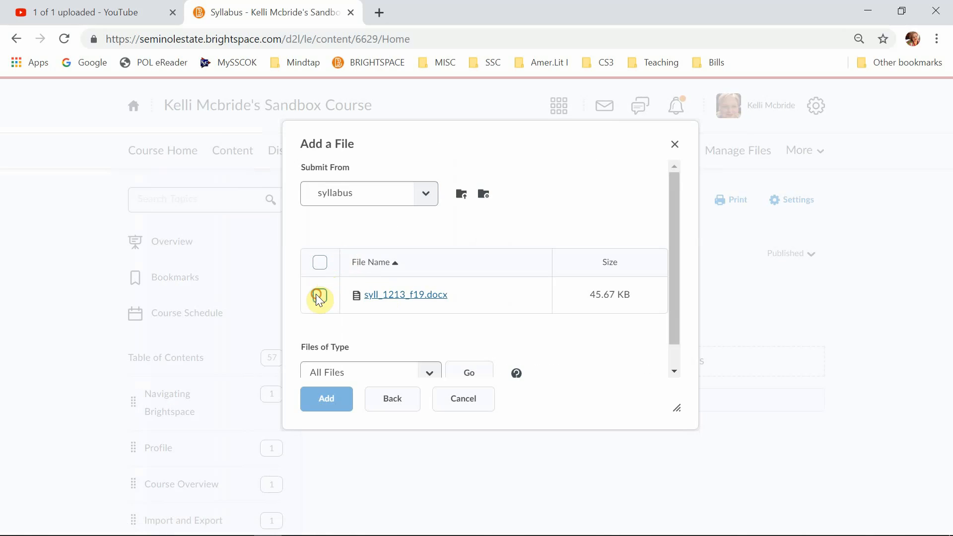
{"action": "left_click", "coordinate": [320, 295]}
{"action": "left_click", "coordinate": [326, 397]}
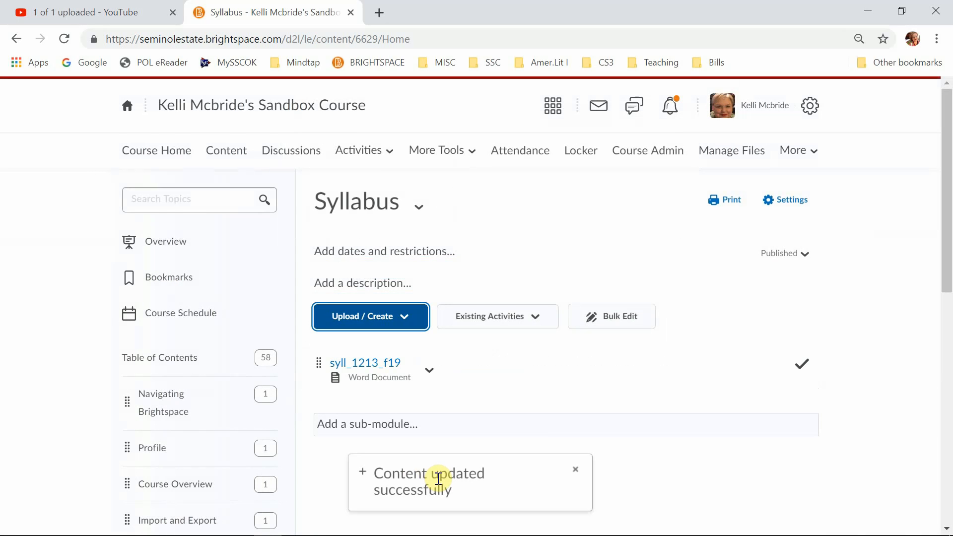
- Review the types of content that can be uploaded or created in the Syllabus module
{"action": "left_click", "coordinate": [403, 315]}
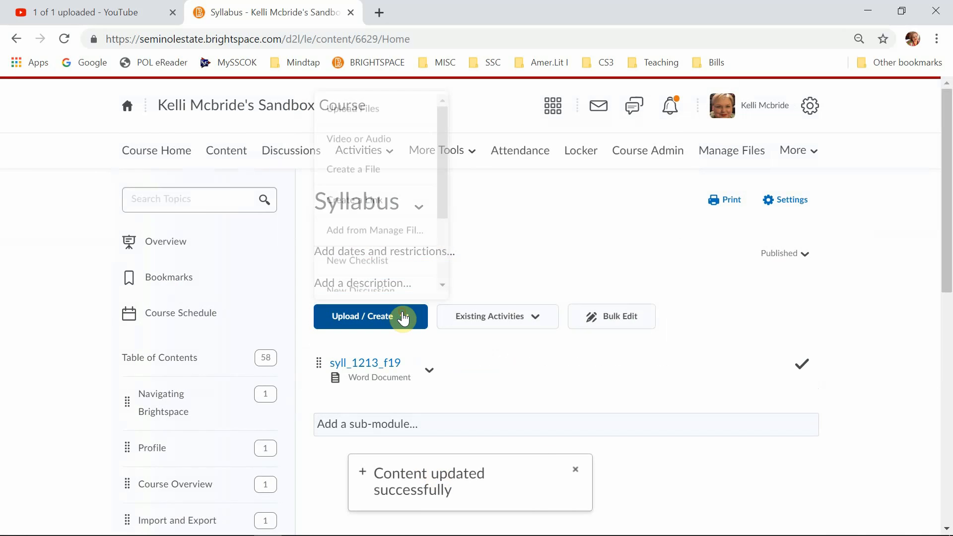
{"action": "scroll", "coordinate": [393, 233], "scroll_direction": "down", "scroll_amount": 8}
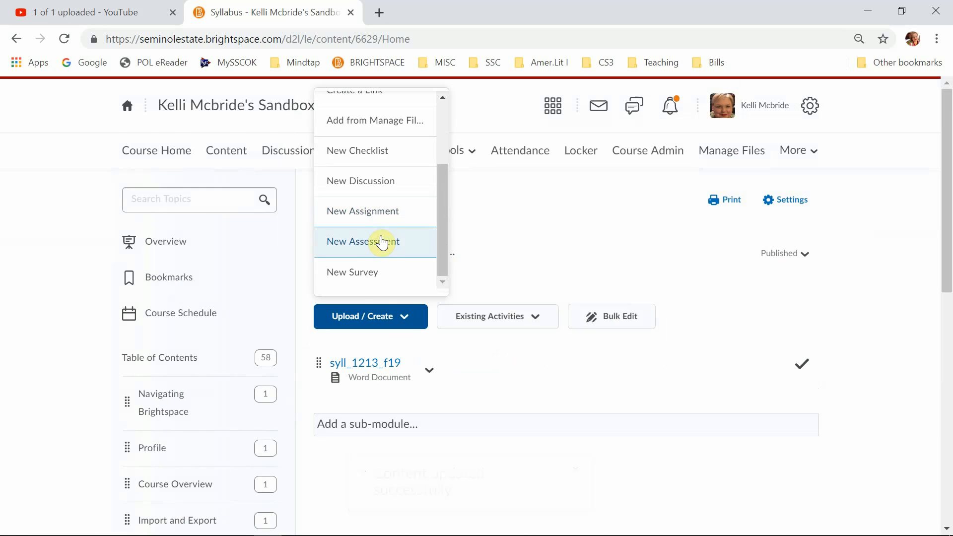
{"action": "scroll", "coordinate": [472, 417], "scroll_direction": "up", "scroll_amount": 5}
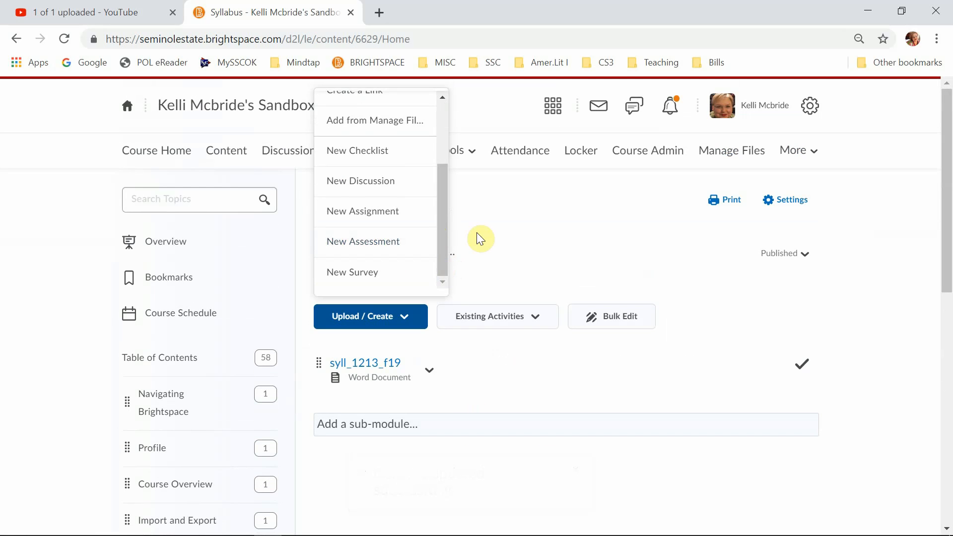
{"action": "scroll", "coordinate": [396, 262], "scroll_direction": "up", "scroll_amount": 3}
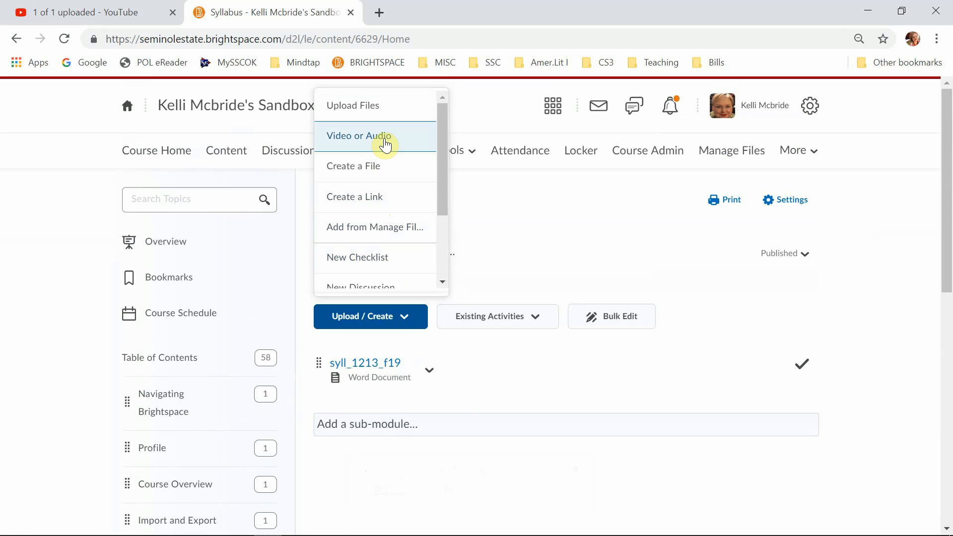
{"action": "scroll", "coordinate": [415, 271], "scroll_direction": "down", "scroll_amount": 2}
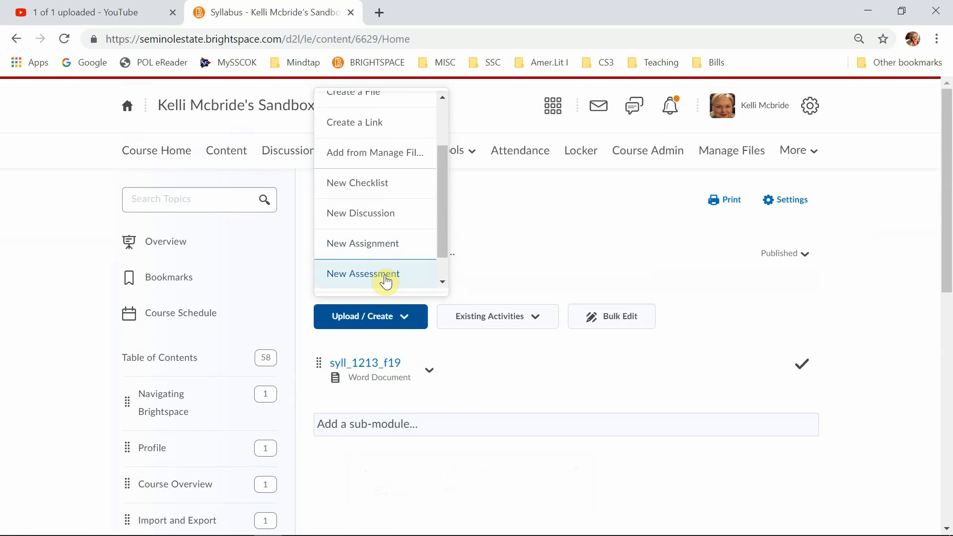
{"action": "left_click", "coordinate": [485, 192]}
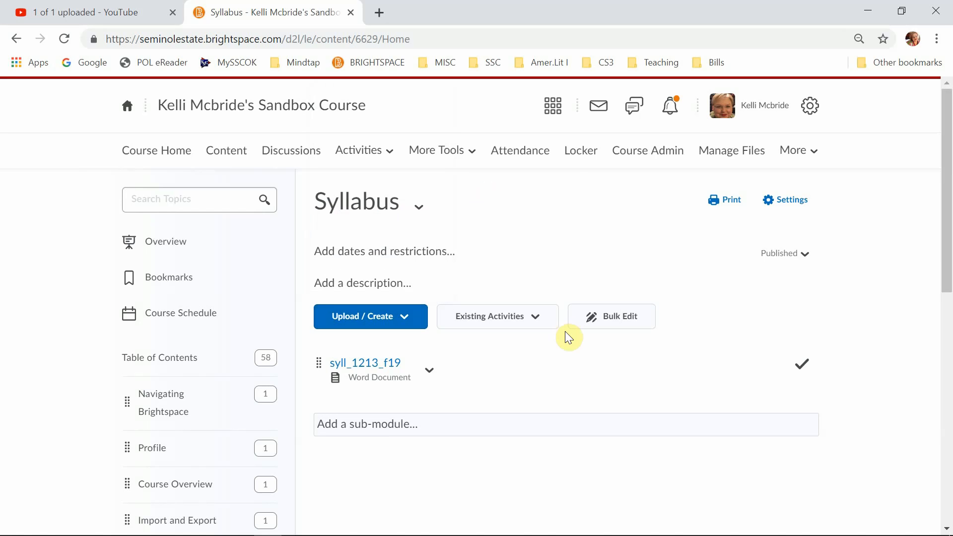
- Add the existing Essay 2 assignment to the Syllabus module
{"action": "left_click", "coordinate": [535, 325]}
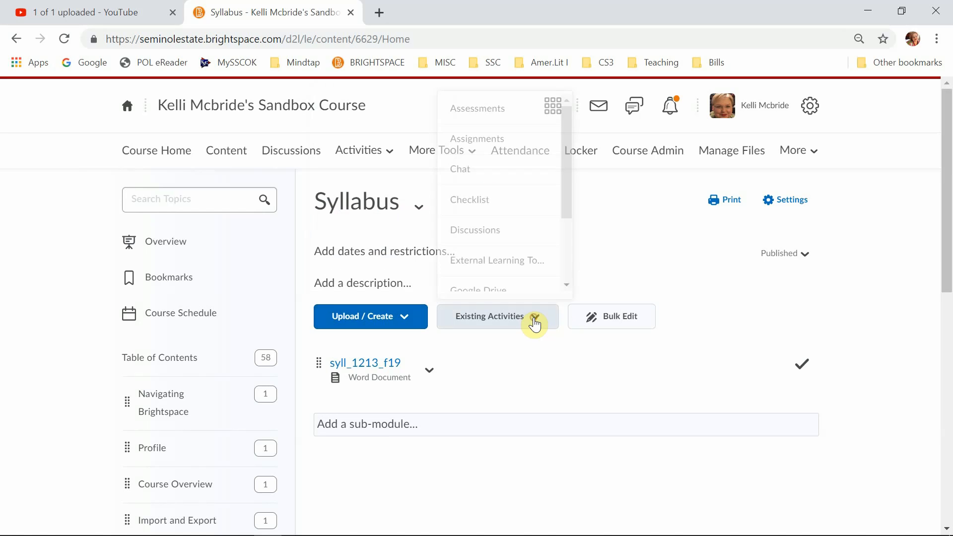
{"action": "left_click", "coordinate": [486, 138]}
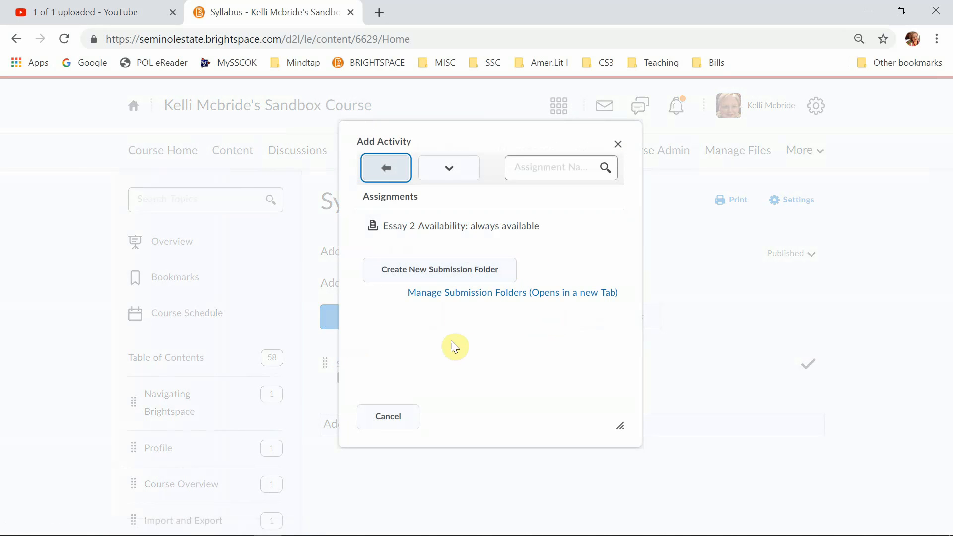
{"action": "left_click", "coordinate": [463, 232]}
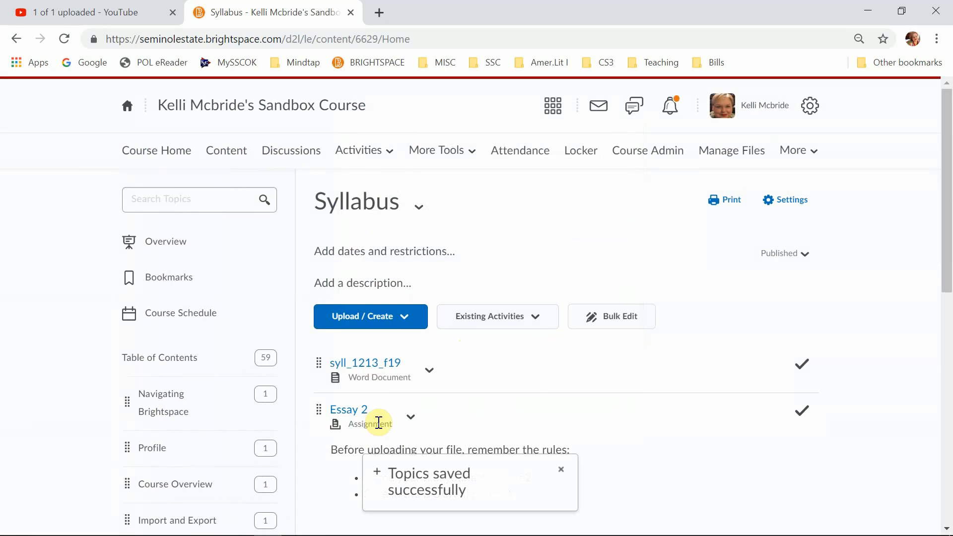
- Remove the Essay 2 topic from the Syllabus module while keeping the associated activity in the course
{"action": "left_click", "coordinate": [411, 417]}
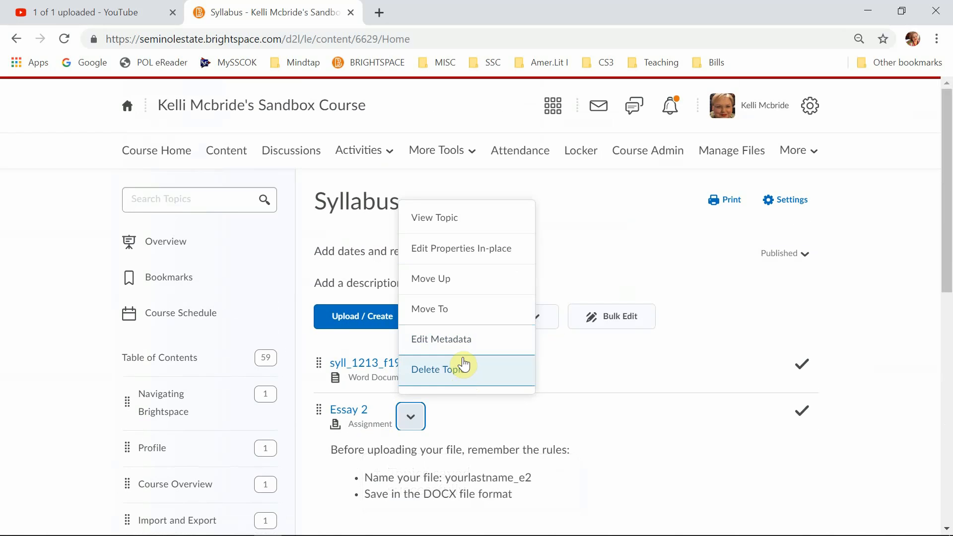
{"action": "left_click", "coordinate": [462, 367]}
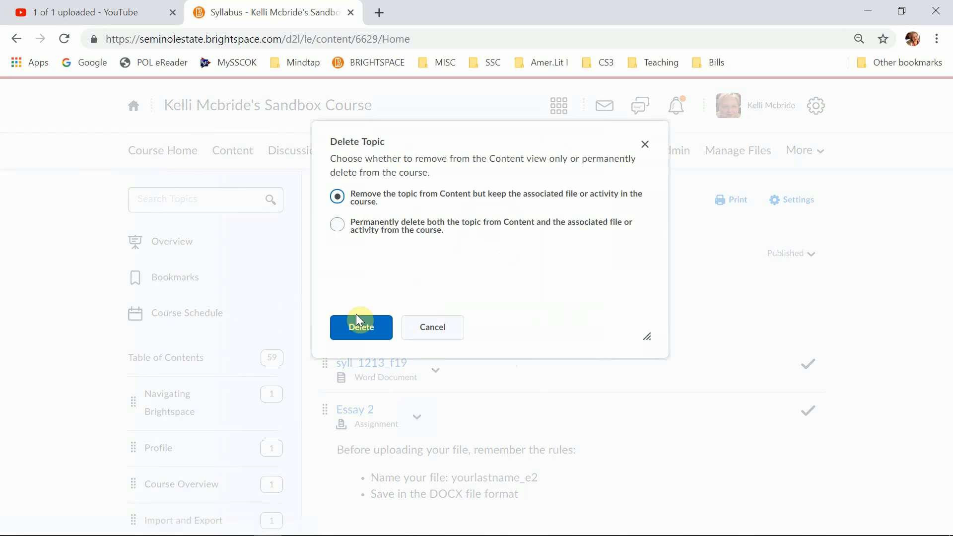
{"action": "left_click", "coordinate": [359, 331]}
- Check which existing assessments can be added to the Syllabus module, then cancel without adding one
{"action": "left_click", "coordinate": [529, 321]}
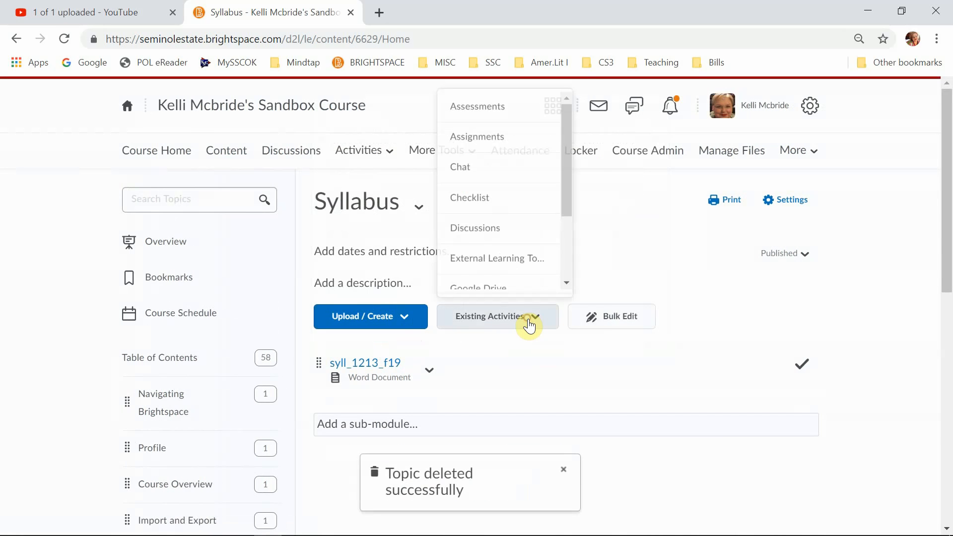
{"action": "left_click", "coordinate": [461, 104]}
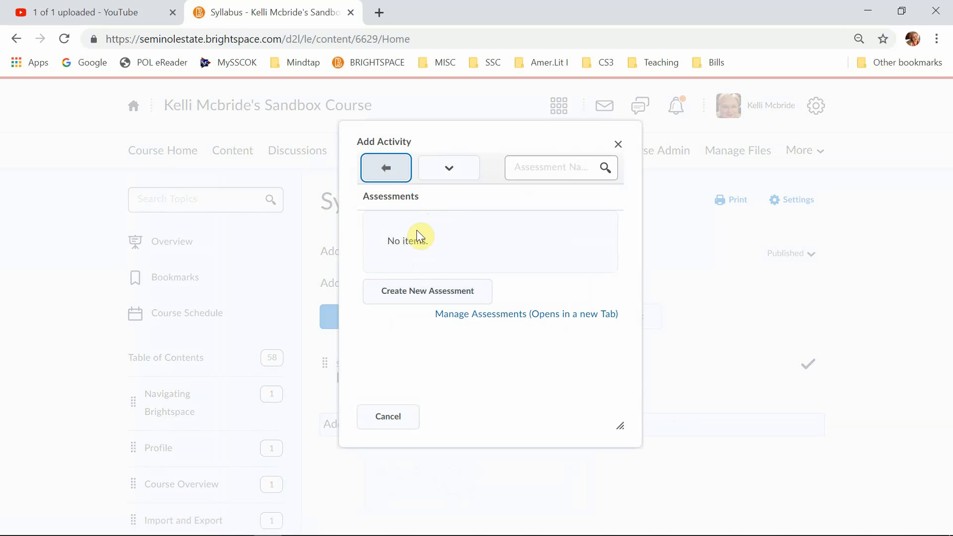
{"action": "left_click", "coordinate": [405, 425]}
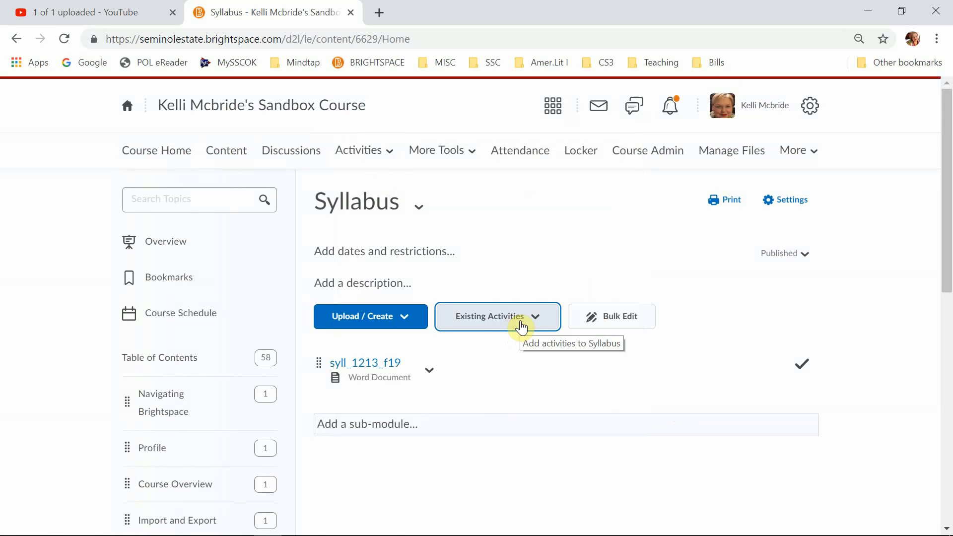
- Add a sub-module named Course Schedule to the Syllabus module and locate it in the table of contents
{"action": "left_click", "coordinate": [478, 432]}
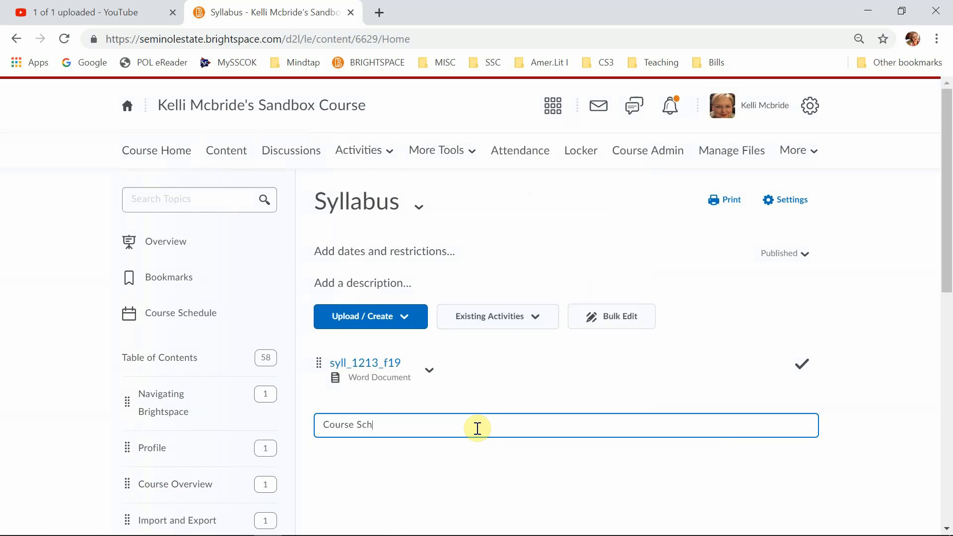
{"action": "type", "text": "Course Schedule"}
{"action": "key", "text": "Return"}
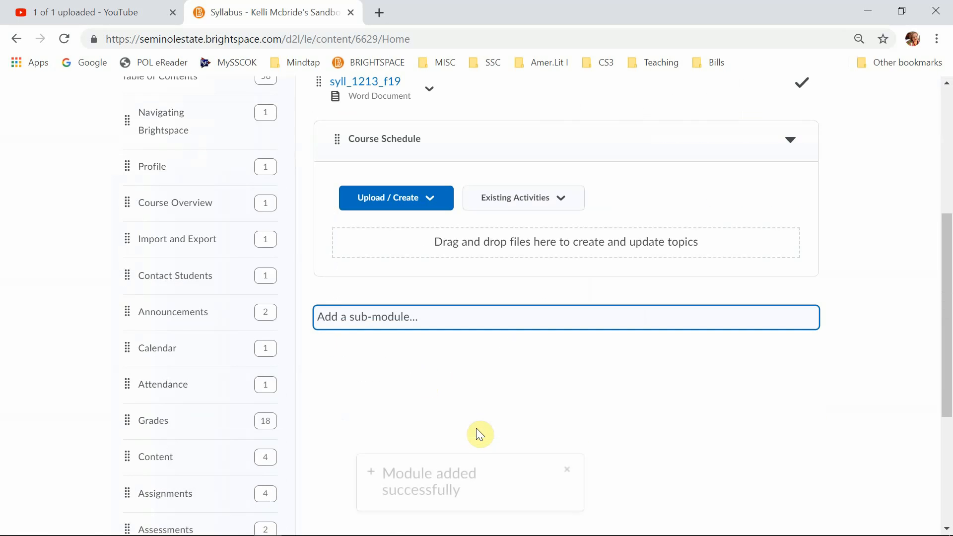
{"action": "left_click", "coordinate": [423, 202]}
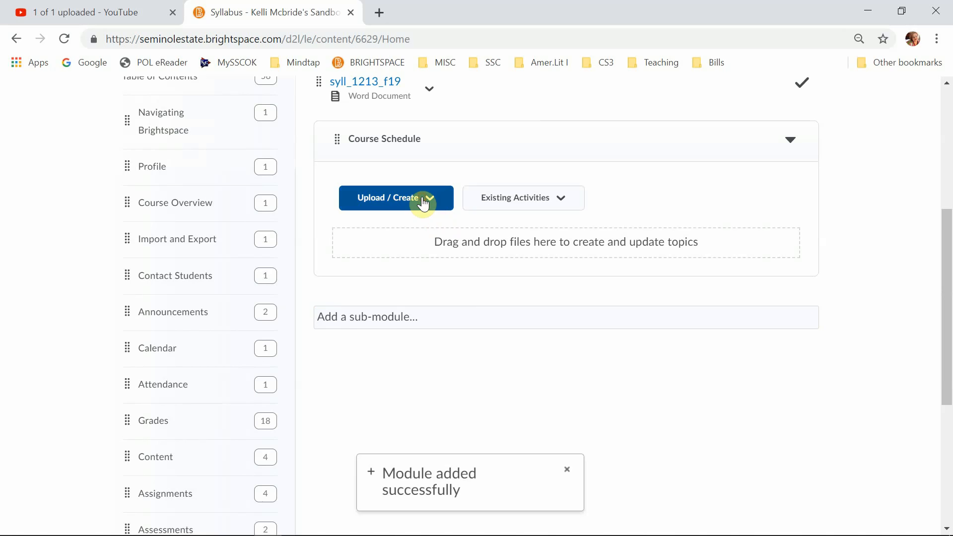
{"action": "left_click", "coordinate": [629, 426]}
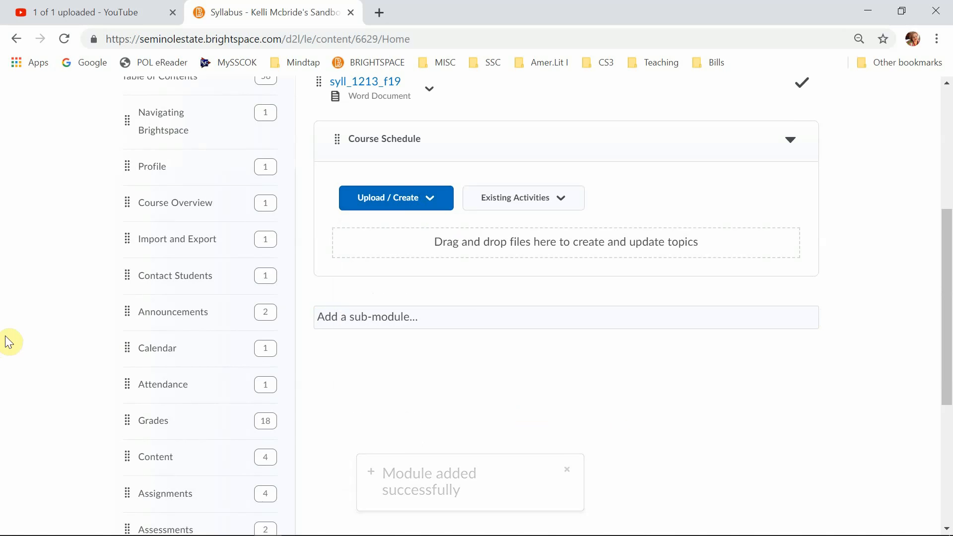
{"action": "scroll", "coordinate": [47, 353], "scroll_direction": "up", "scroll_amount": 1}
{"action": "scroll", "coordinate": [47, 353], "scroll_direction": "down", "scroll_amount": 5}
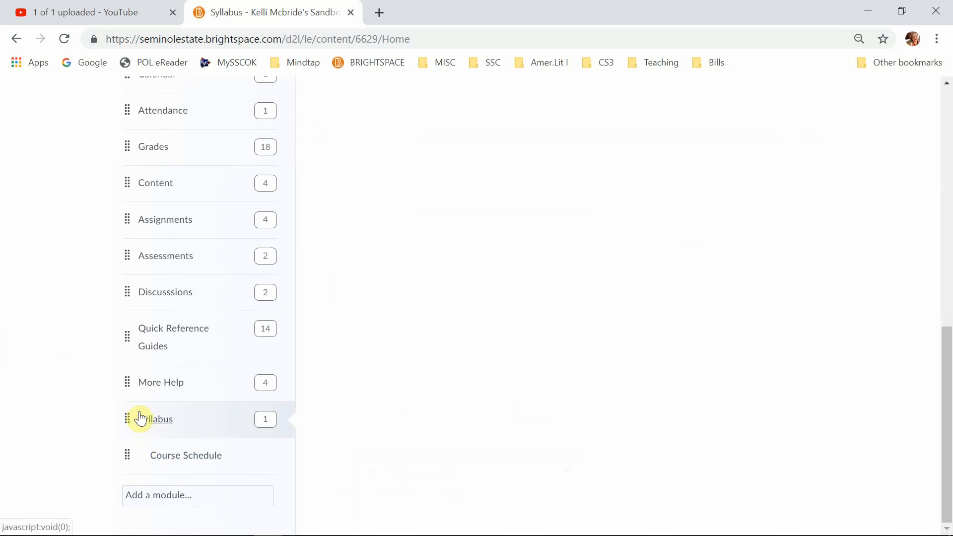
{"action": "left_click", "coordinate": [149, 430]}
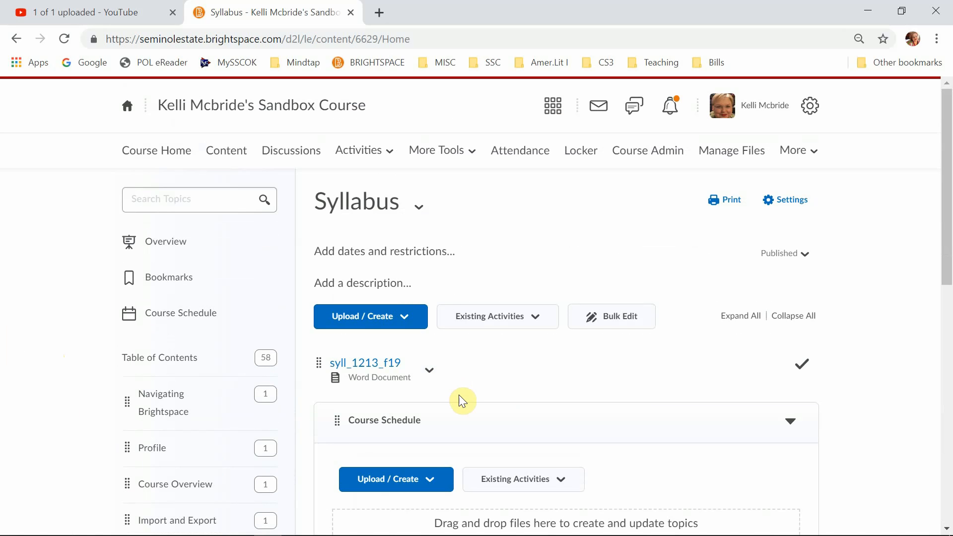
- Switch the Syllabus module to Draft and back to Published while reviewing its date, restriction and description options
{"action": "left_click", "coordinate": [387, 249]}
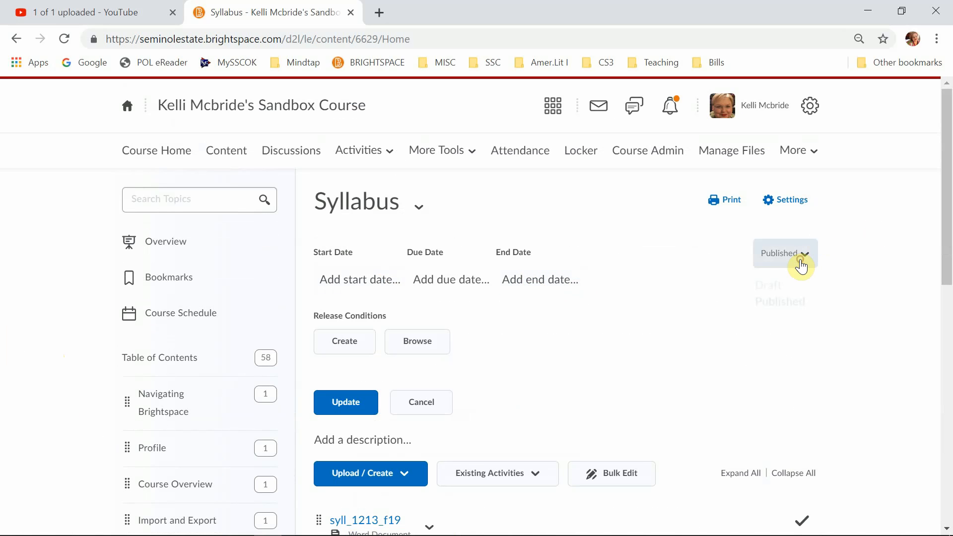
{"action": "left_click", "coordinate": [776, 287]}
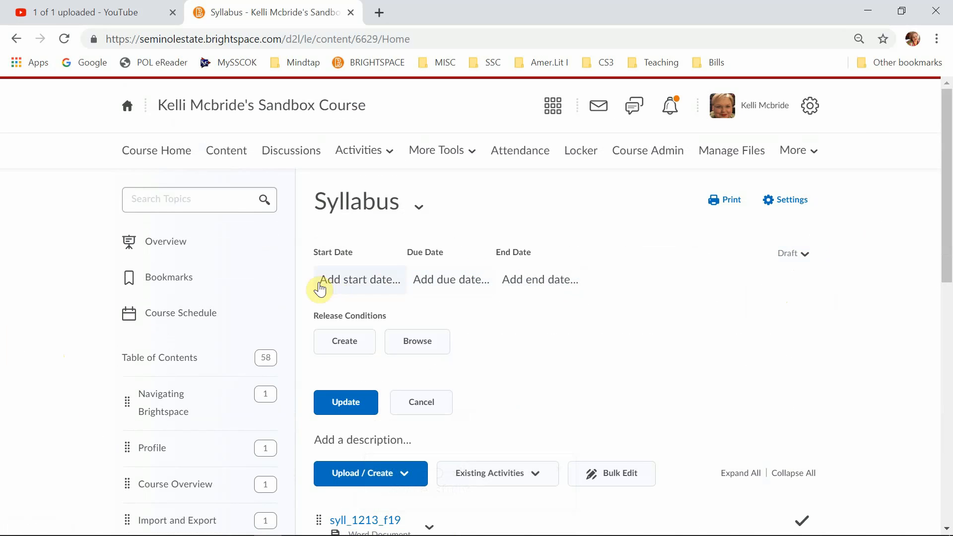
{"action": "left_click", "coordinate": [802, 250]}
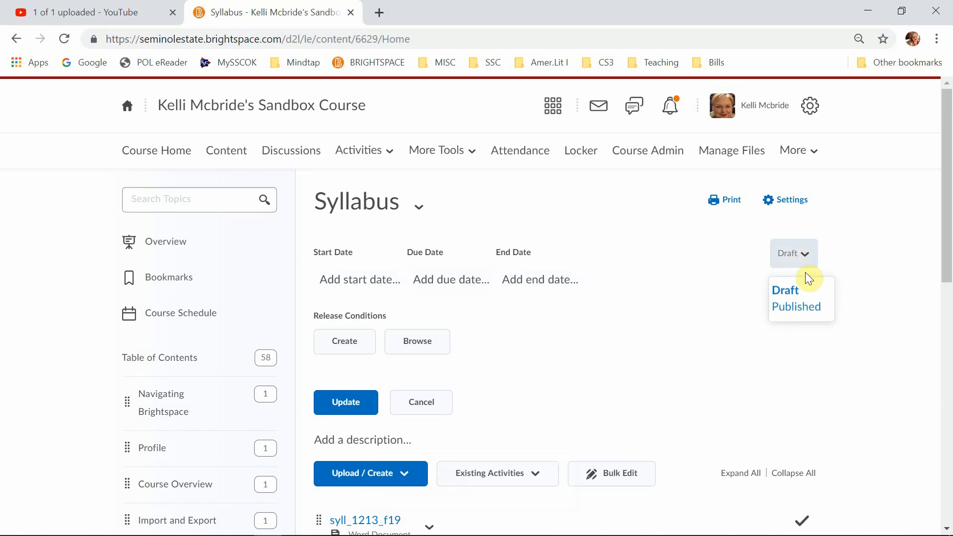
{"action": "left_click", "coordinate": [796, 311]}
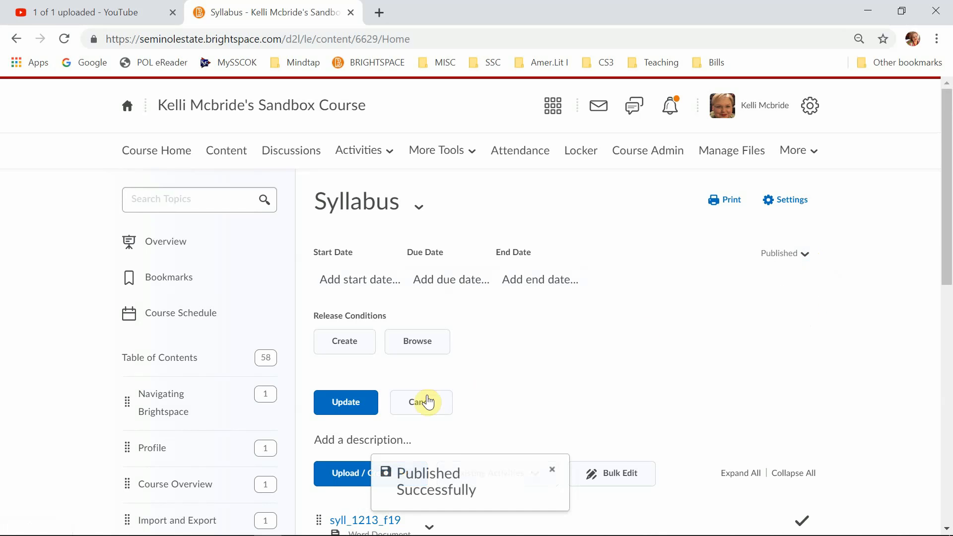
{"action": "left_click", "coordinate": [341, 411]}
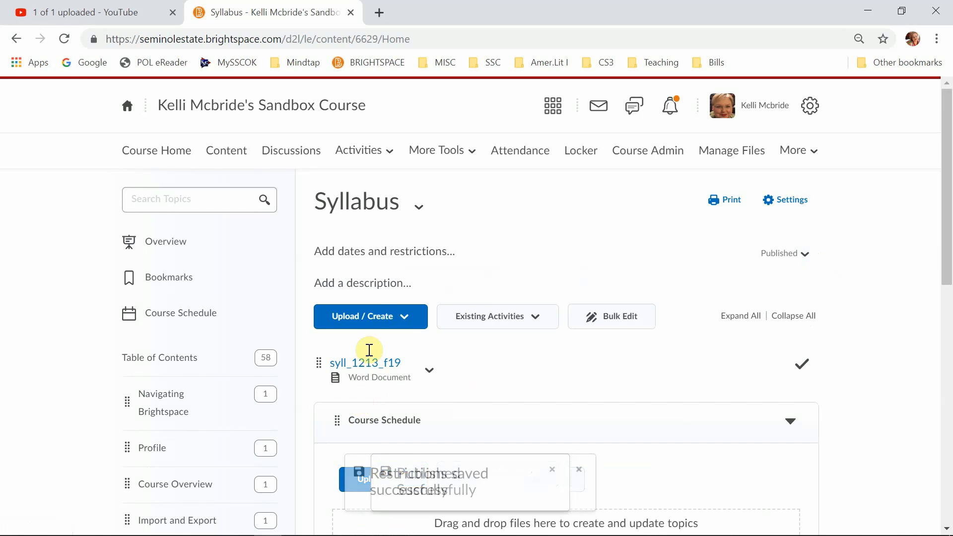
{"action": "left_click", "coordinate": [379, 287]}
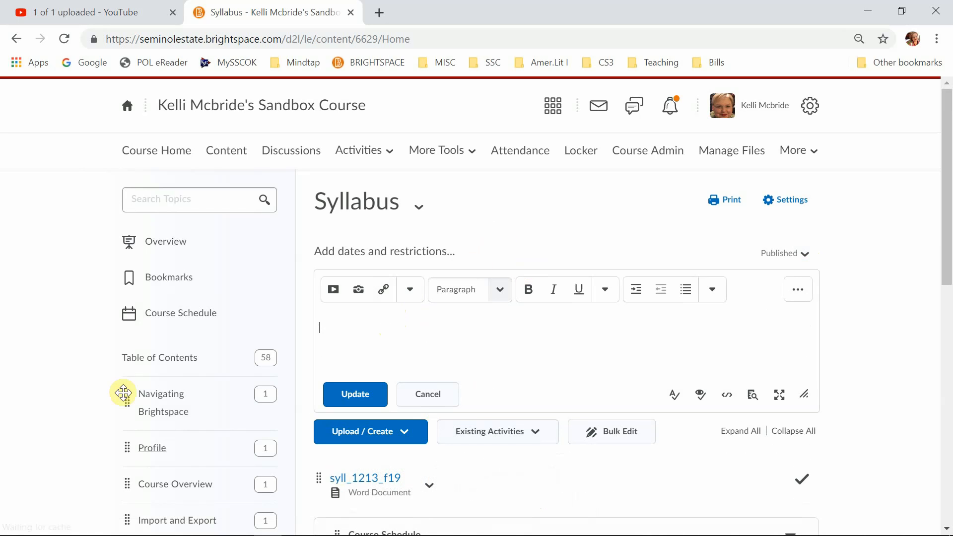
- Preview the Syllabus module and its Course Schedule sub-module in Content as a student, and return to the instructor view
{"action": "left_click", "coordinate": [757, 115]}
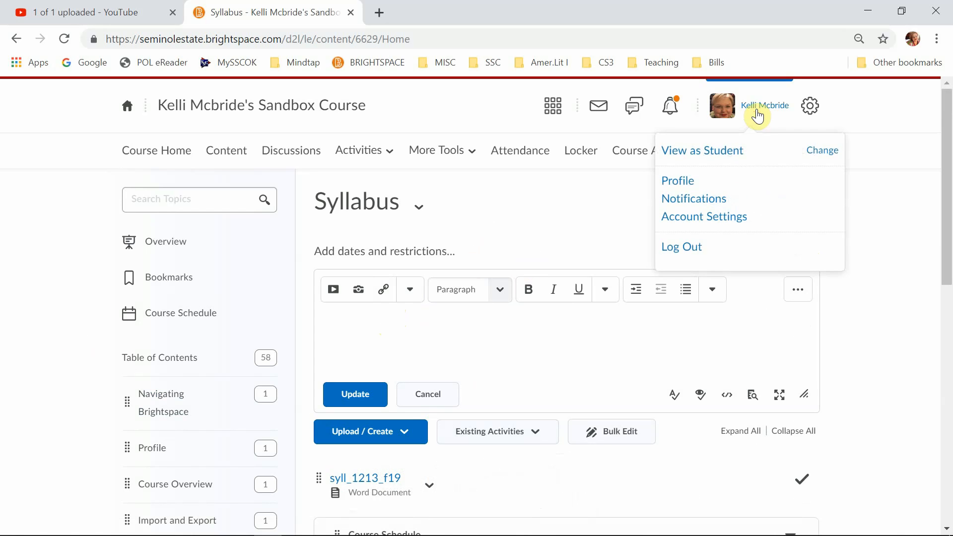
{"action": "left_click", "coordinate": [695, 153]}
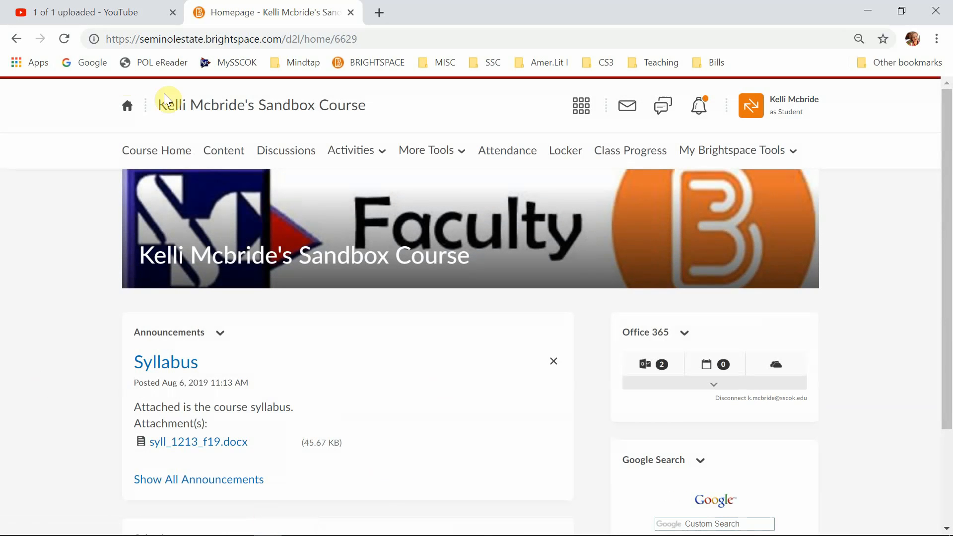
{"action": "left_click", "coordinate": [221, 143]}
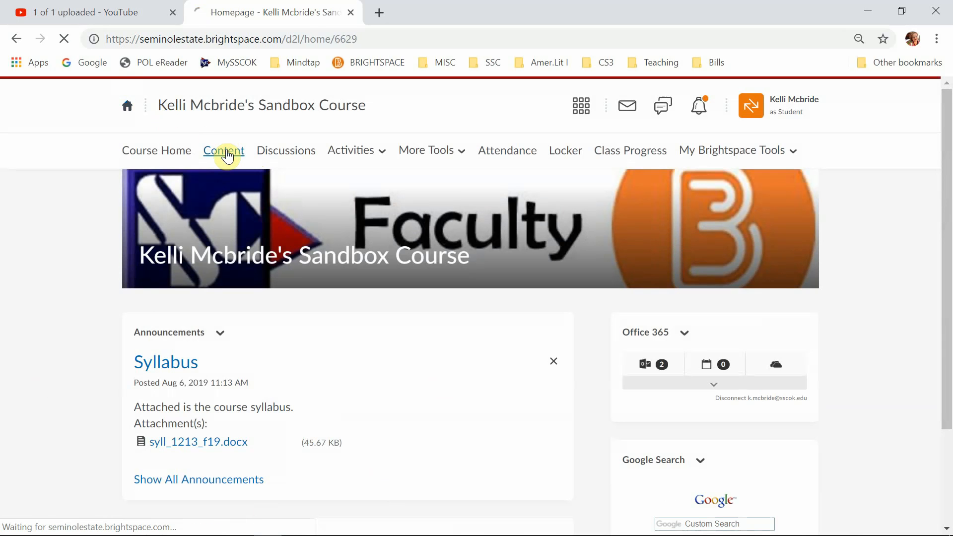
{"action": "scroll", "coordinate": [69, 338], "scroll_direction": "down", "scroll_amount": 7}
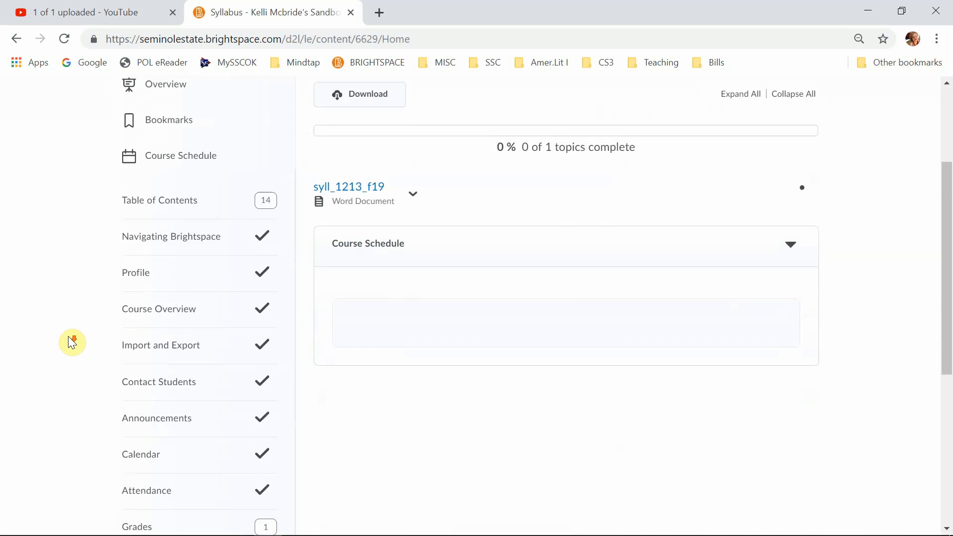
{"action": "scroll", "coordinate": [72, 342], "scroll_direction": "up", "scroll_amount": 7}
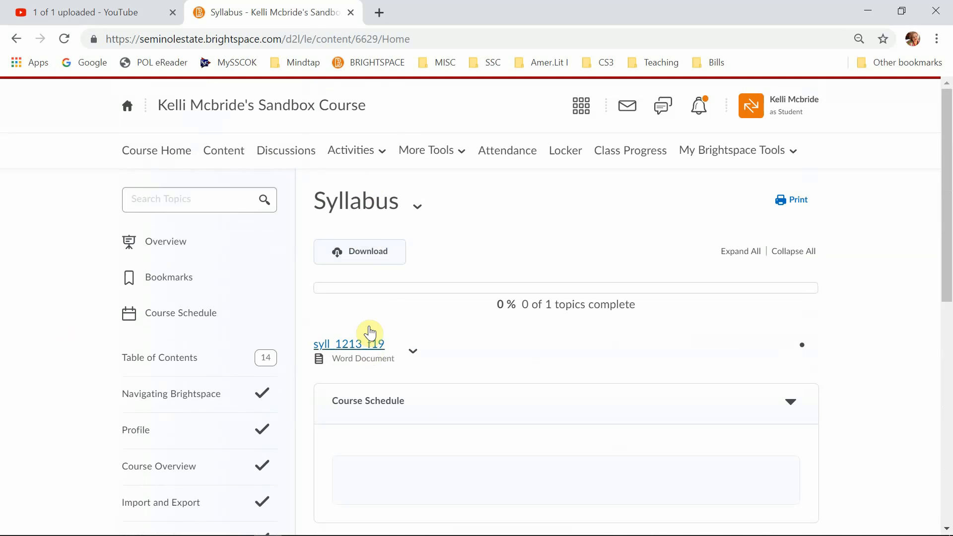
{"action": "scroll", "coordinate": [32, 422], "scroll_direction": "down", "scroll_amount": 8}
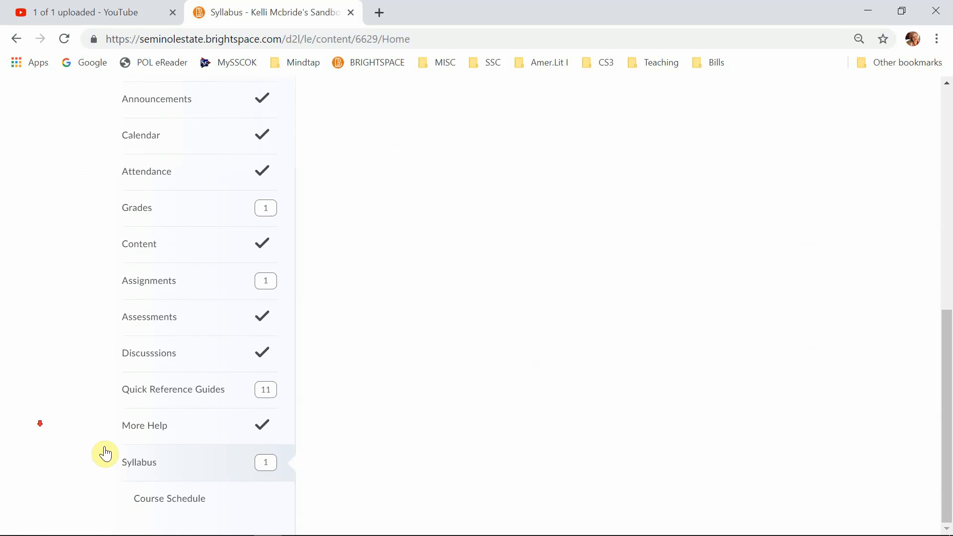
{"action": "scroll", "coordinate": [71, 372], "scroll_direction": "up", "scroll_amount": 8}
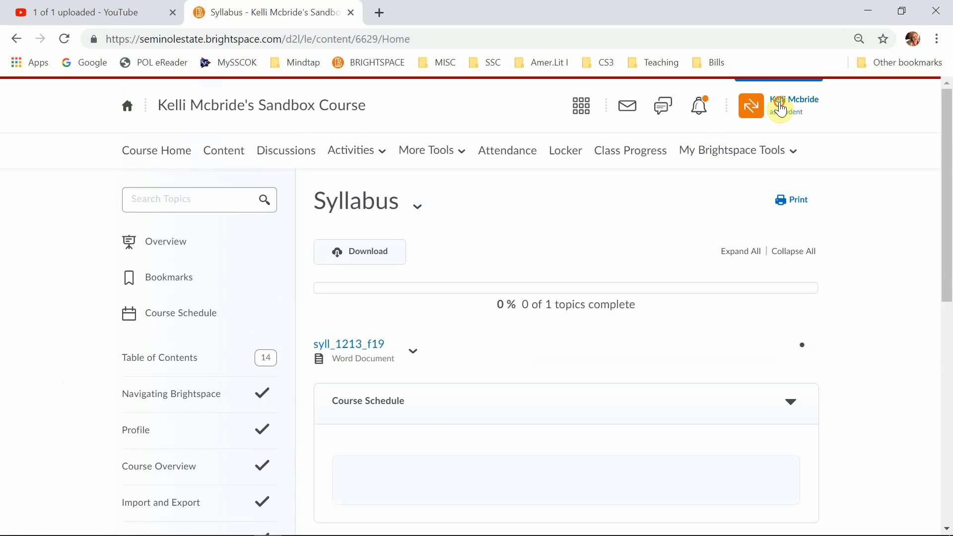
{"action": "left_click", "coordinate": [793, 119]}
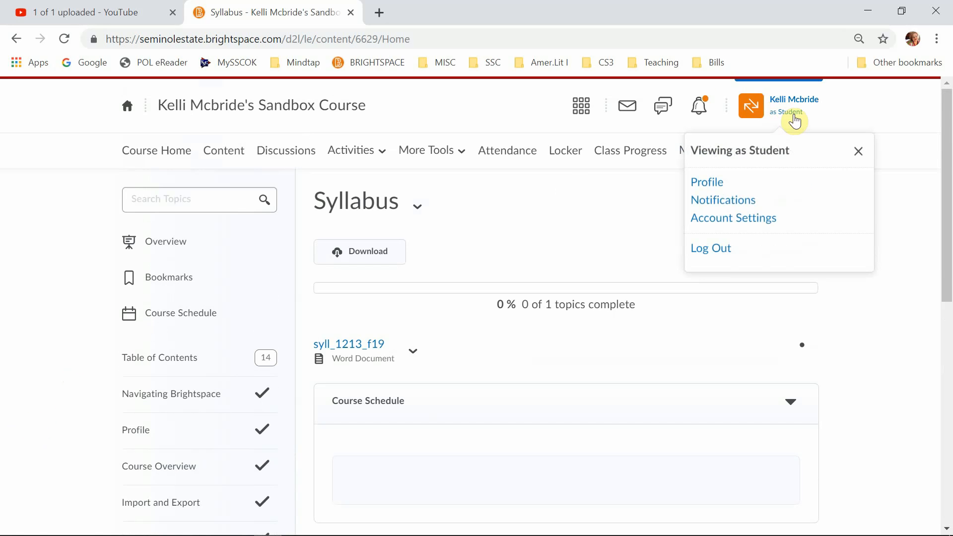
{"action": "left_click", "coordinate": [860, 152]}
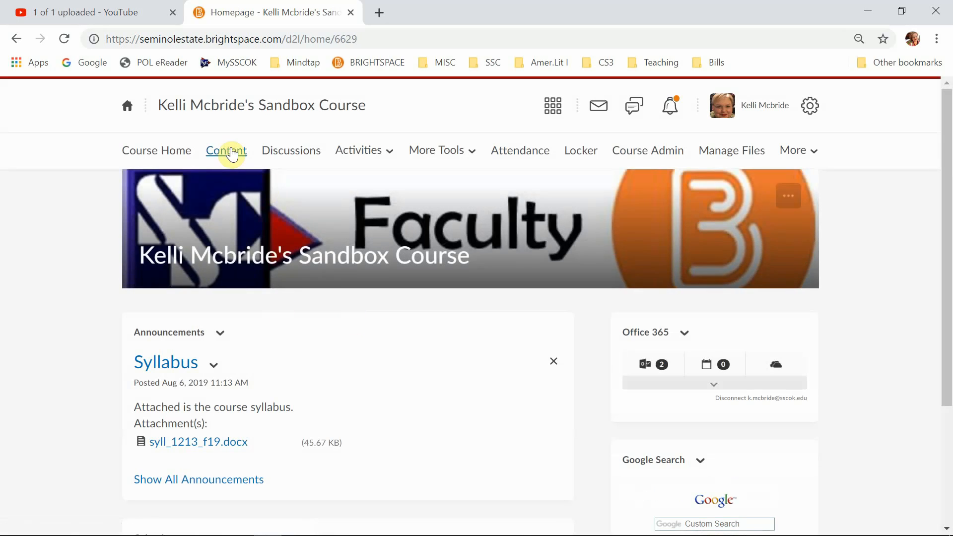
- Move the Syllabus module to the top of the Content table of contents, above Navigating Brightspace
{"action": "left_click", "coordinate": [230, 148]}
{"action": "scroll", "coordinate": [68, 473], "scroll_direction": "down", "scroll_amount": 10}
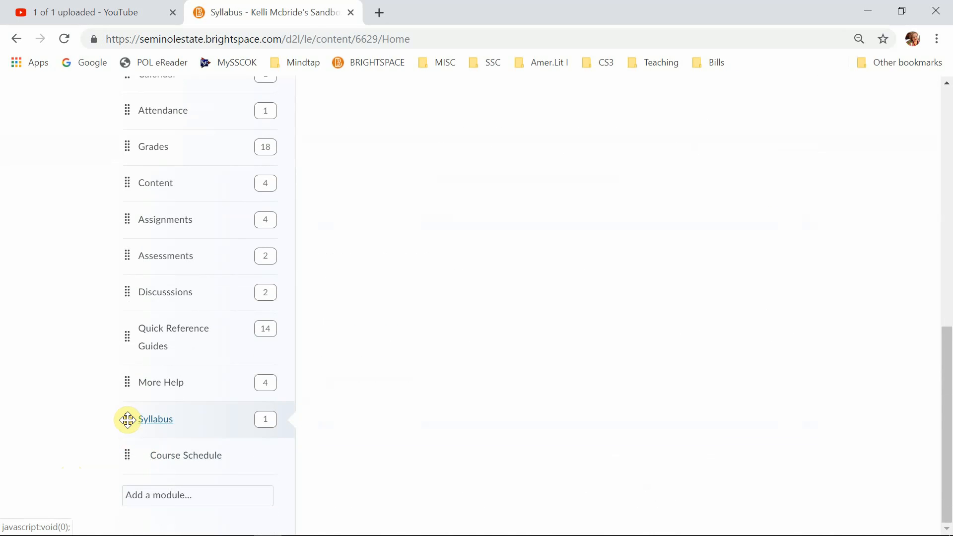
{"action": "left_click_drag", "start_coordinate": [127, 420], "coordinate": [123, 411]}
{"action": "left_click_drag", "start_coordinate": [129, 419], "coordinate": [149, 190]}
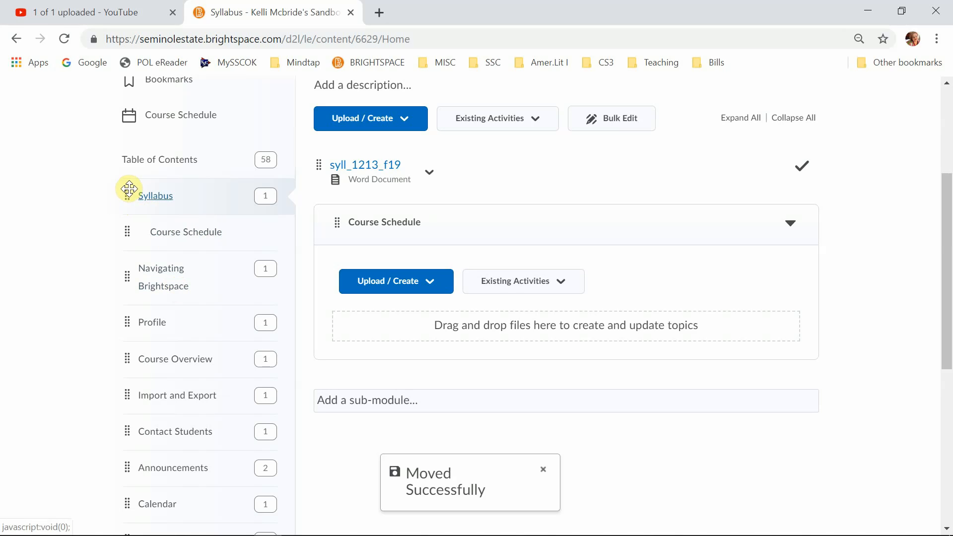
- Move Course Schedule out of the Syllabus module to make it a separate module directly below Syllabus
{"action": "mouse_move", "coordinate": [127, 195]}
{"action": "left_mouse_down"}
{"action": "mouse_move", "coordinate": [124, 230]}
{"action": "mouse_move", "coordinate": [154, 281]}
{"action": "mouse_move", "coordinate": [121, 196]}
{"action": "mouse_move", "coordinate": [131, 195]}
{"action": "left_mouse_up"}
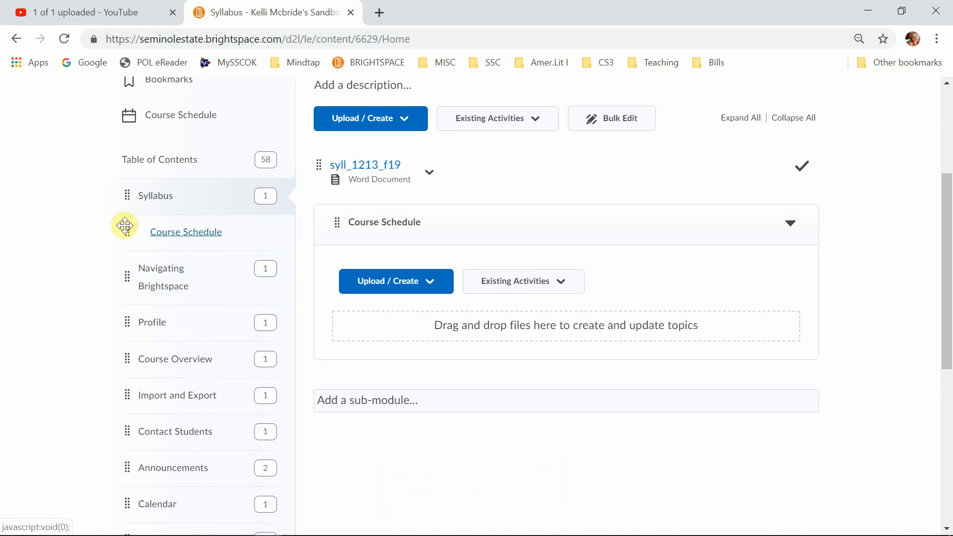
{"action": "left_click_drag", "start_coordinate": [128, 233], "coordinate": [176, 214]}
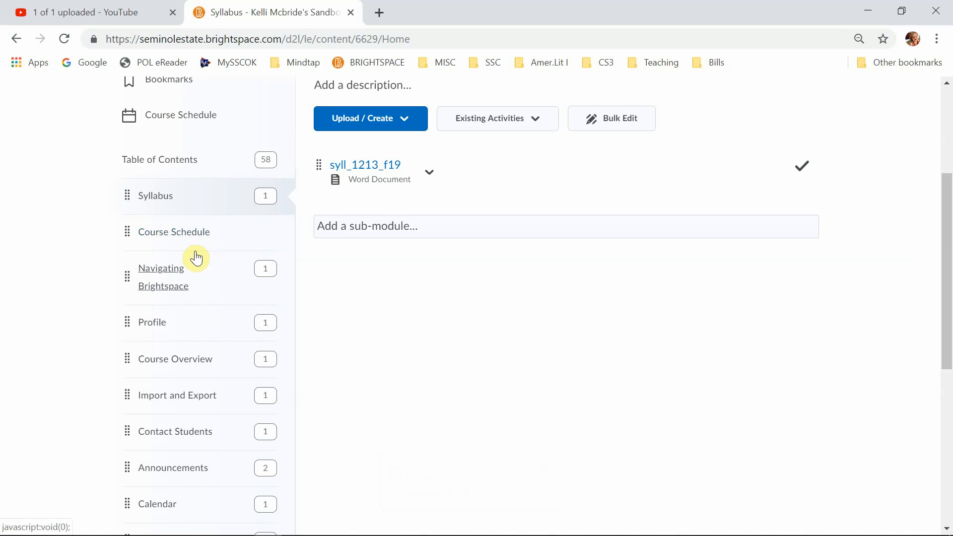
{"action": "left_click", "coordinate": [185, 233]}
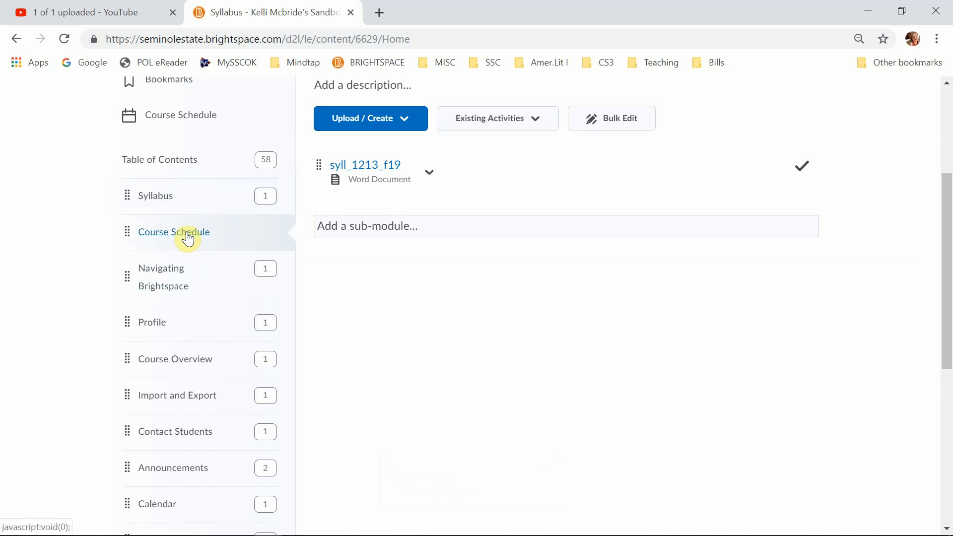
{"action": "left_click", "coordinate": [156, 198]}
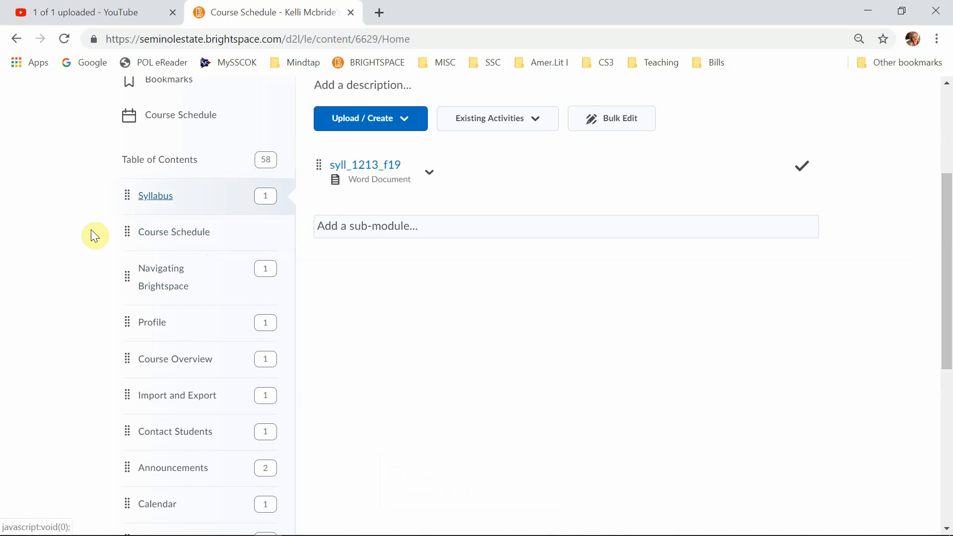
- View the course's Overview page and its list of bookmarked topics
{"action": "scroll", "coordinate": [173, 194], "scroll_direction": "up", "scroll_amount": 3}
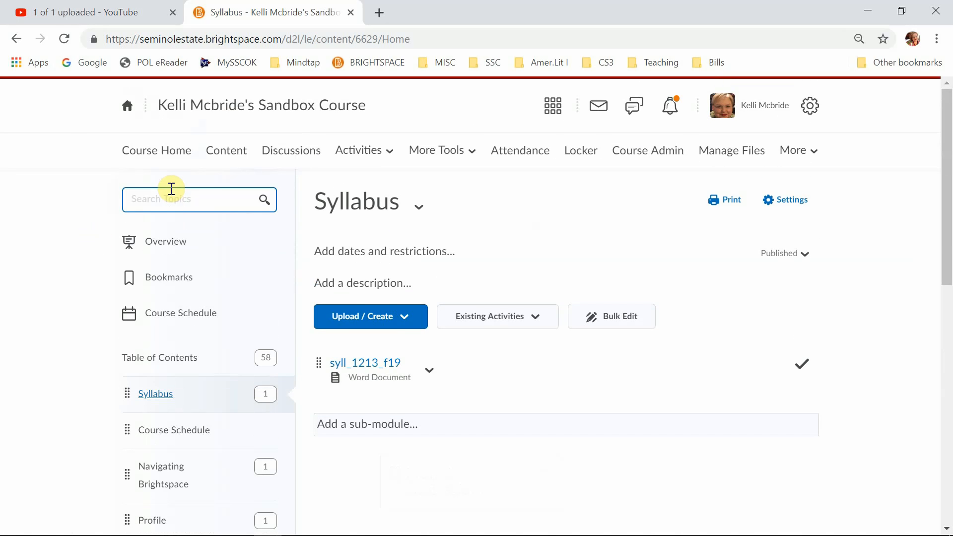
{"action": "left_click", "coordinate": [167, 242]}
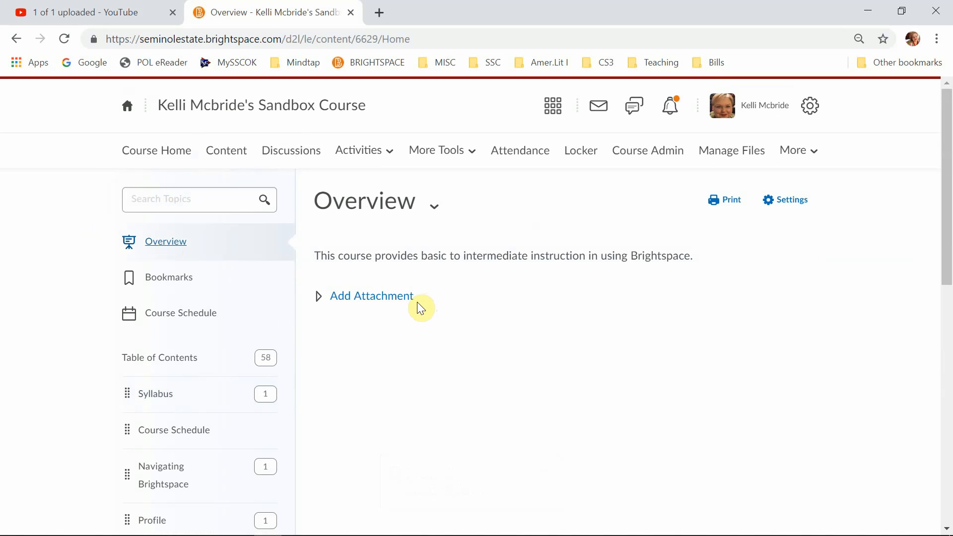
{"action": "left_click", "coordinate": [164, 283]}
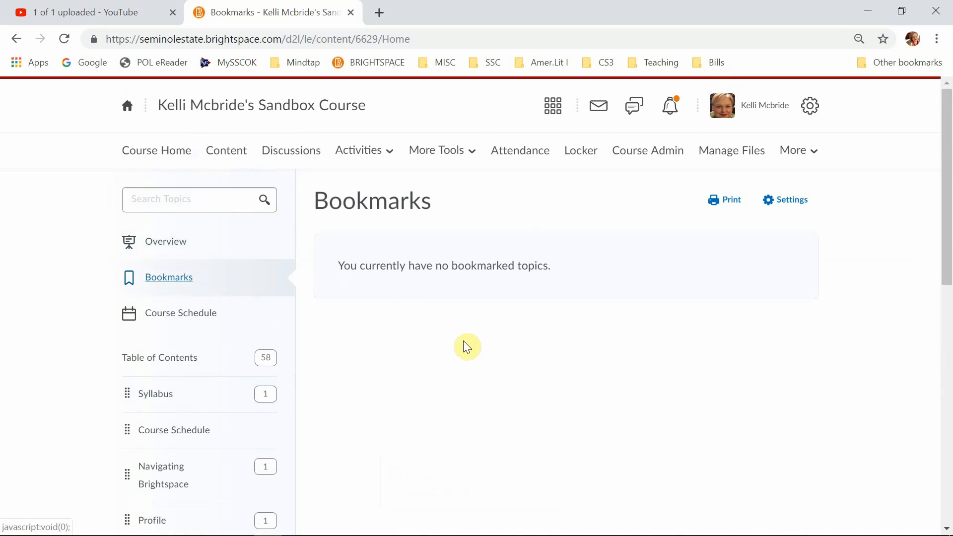
- Bookmark the syll_1213_f19 document from the Syllabus module and open the Bookmarks list to check it
{"action": "left_click", "coordinate": [175, 398]}
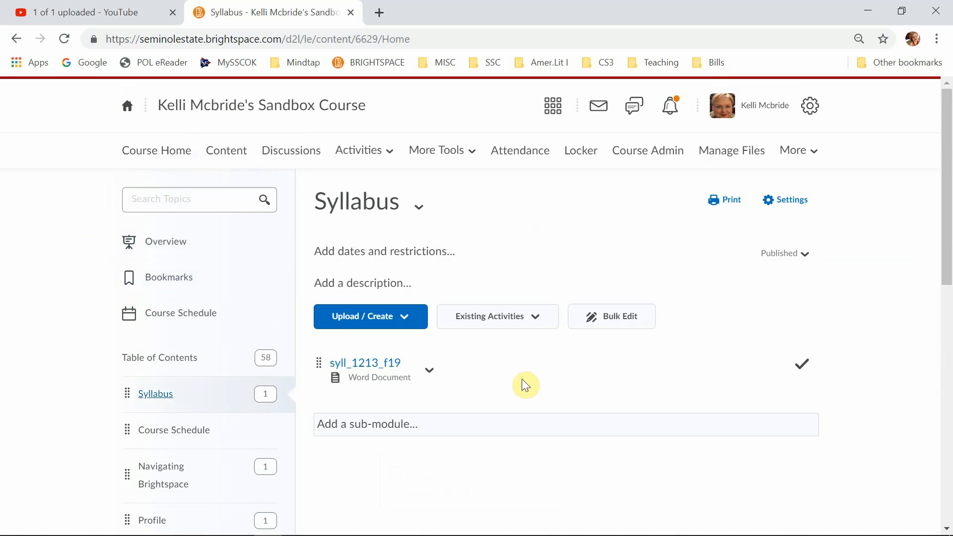
{"action": "left_click", "coordinate": [385, 364]}
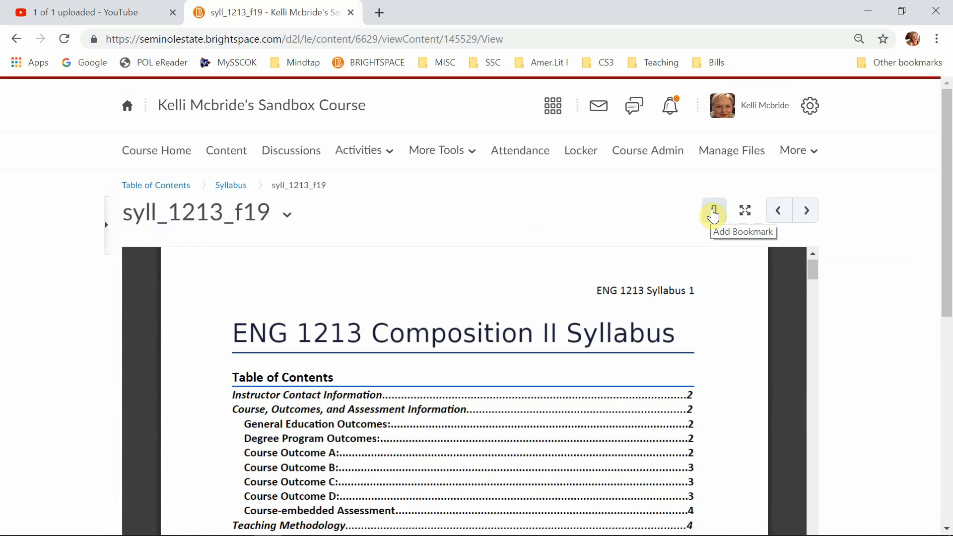
{"action": "left_click", "coordinate": [713, 215]}
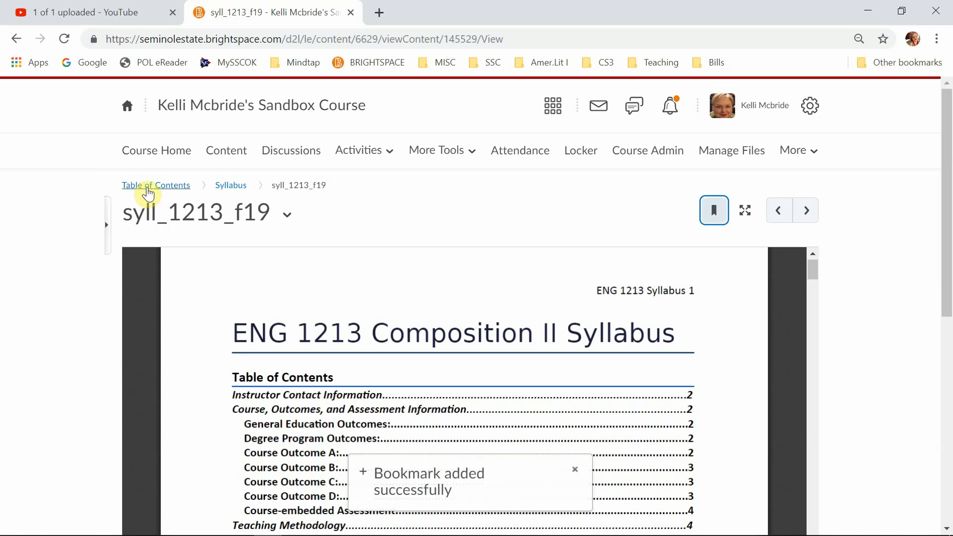
{"action": "left_click", "coordinate": [148, 193]}
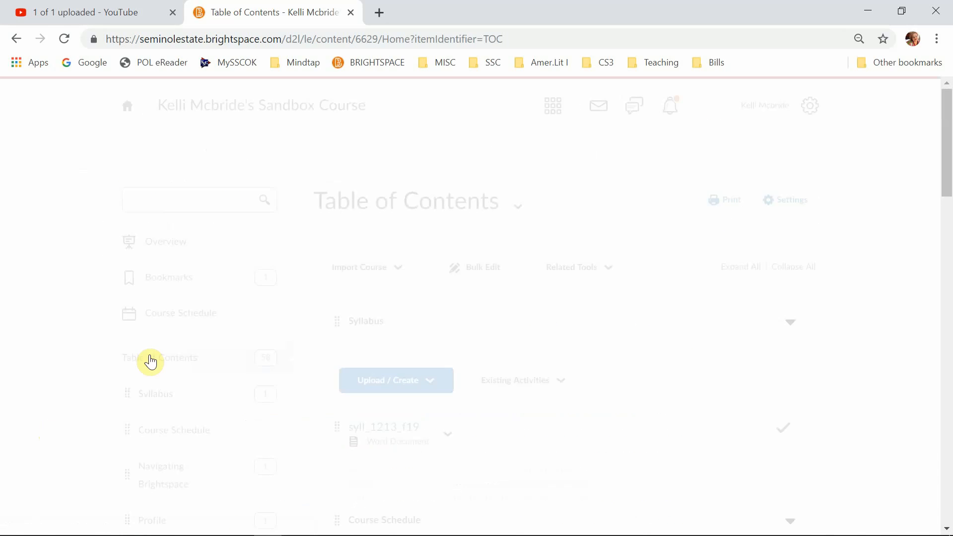
{"action": "left_click", "coordinate": [159, 279]}
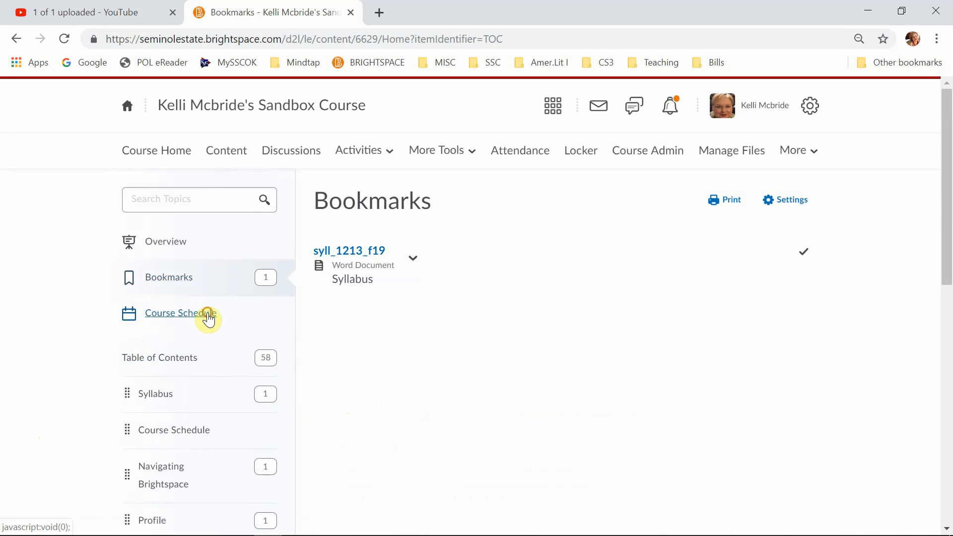
- Review the course schedule's upcoming events and the full schedule with its dated class assignments
{"action": "left_click", "coordinate": [208, 319]}
{"action": "scroll", "coordinate": [613, 383], "scroll_direction": "down", "scroll_amount": 10}
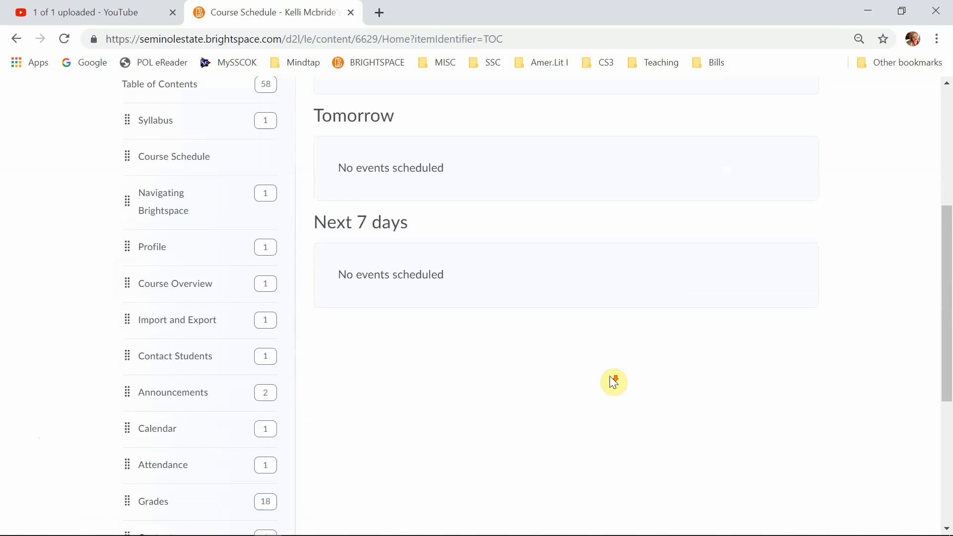
{"action": "scroll", "coordinate": [614, 383], "scroll_direction": "up", "scroll_amount": 10}
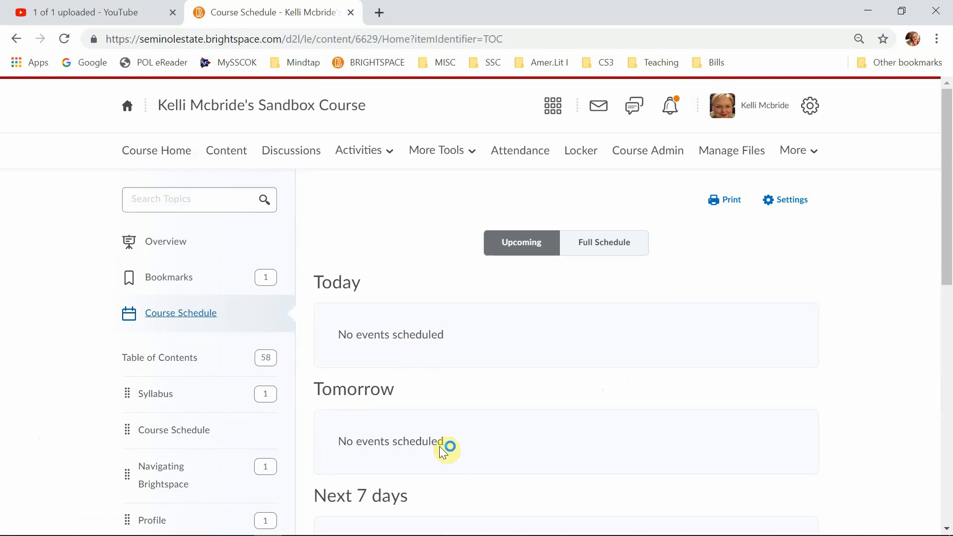
{"action": "left_click", "coordinate": [606, 248]}
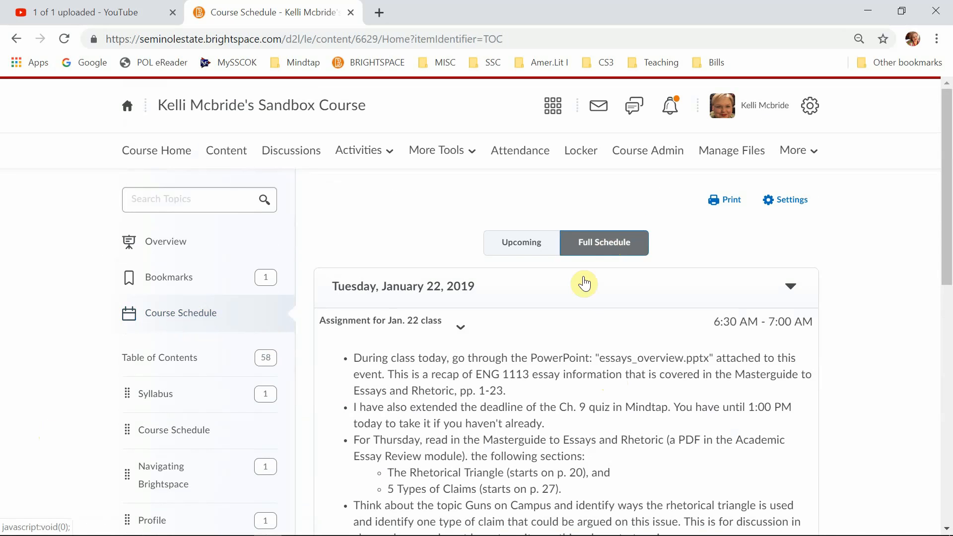
{"action": "scroll", "coordinate": [606, 467], "scroll_direction": "down", "scroll_amount": 9}
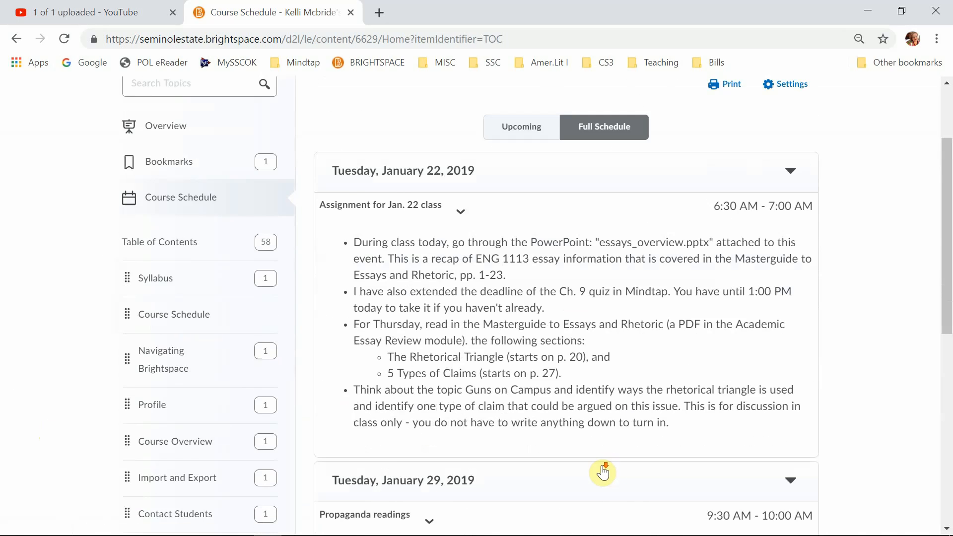
{"action": "scroll", "coordinate": [607, 474], "scroll_direction": "down", "scroll_amount": 2}
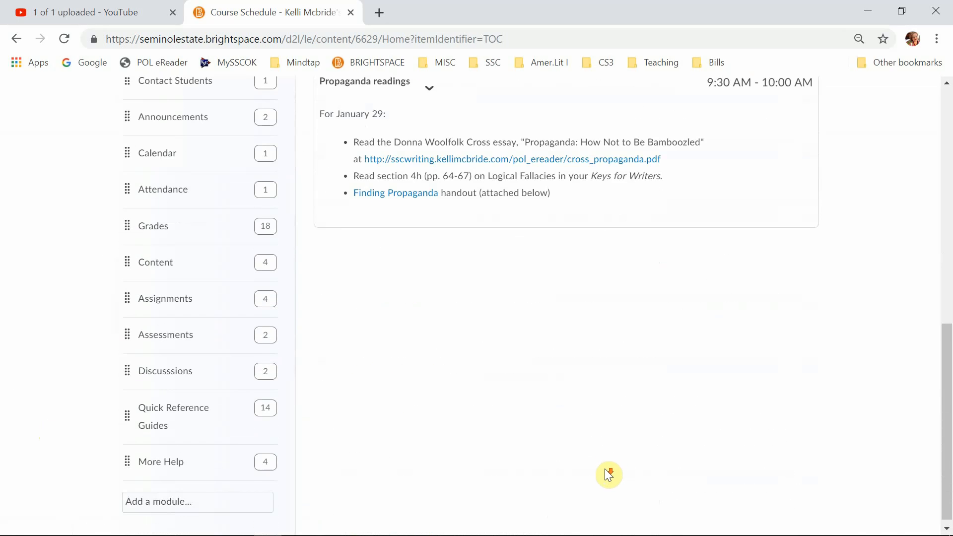
{"action": "scroll", "coordinate": [608, 475], "scroll_direction": "up", "scroll_amount": 7}
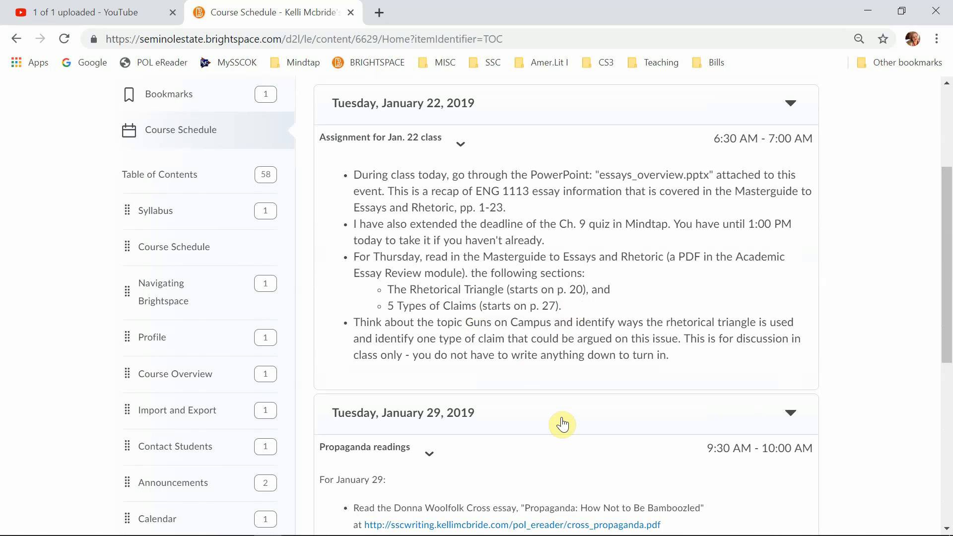
{"action": "scroll", "coordinate": [565, 424], "scroll_direction": "down", "scroll_amount": 4}
{"action": "scroll", "coordinate": [566, 426], "scroll_direction": "up", "scroll_amount": 5}
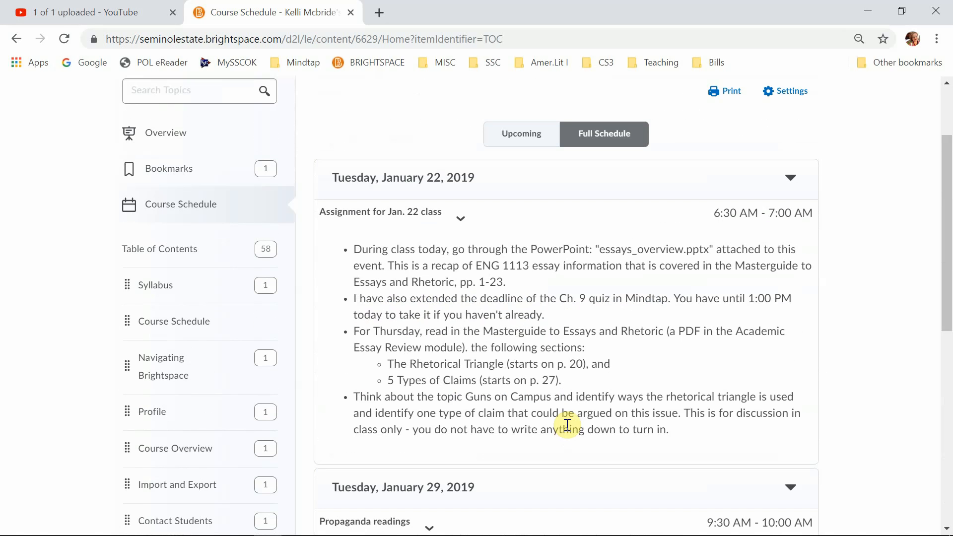
{"action": "scroll", "coordinate": [567, 425], "scroll_direction": "up", "scroll_amount": 2}
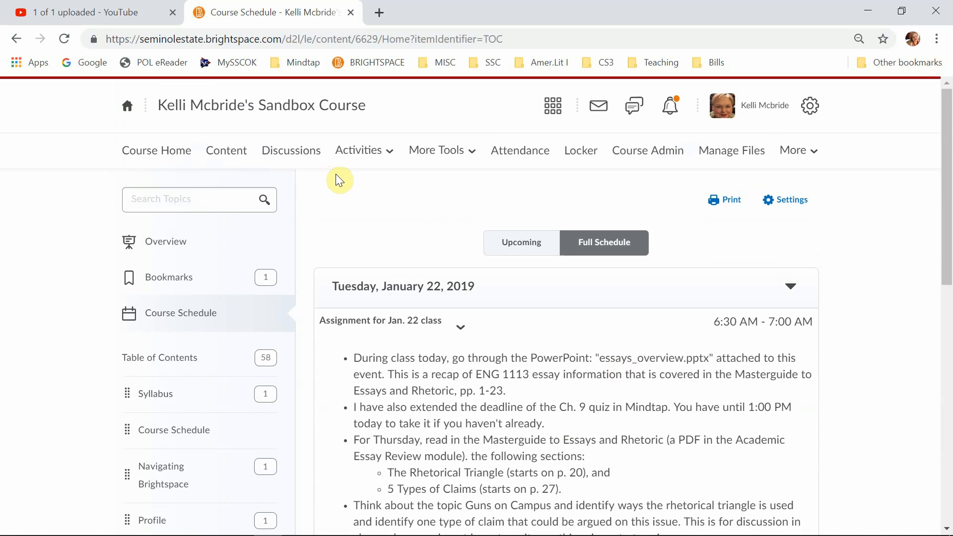
- Start a new attendance register named MWF ENG 1113
{"action": "left_click", "coordinate": [526, 158]}
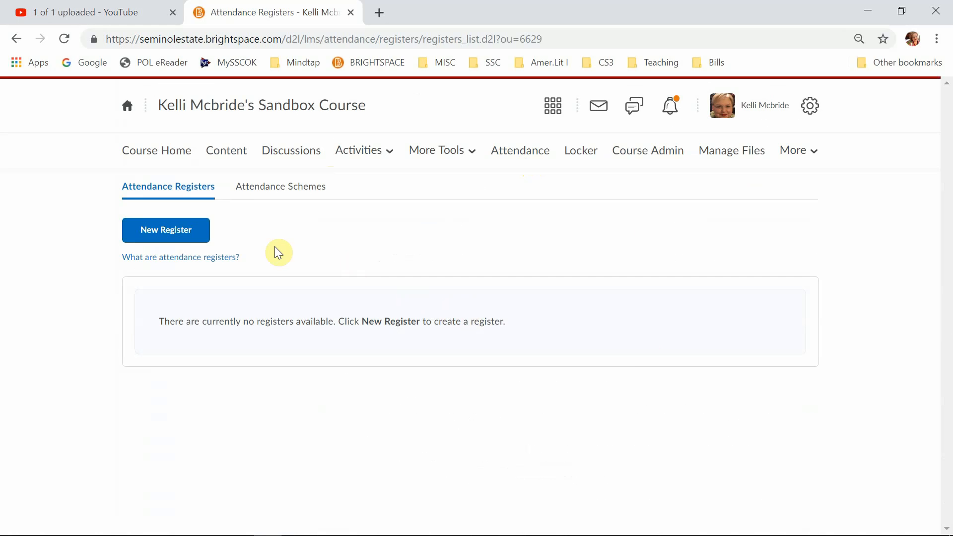
{"action": "left_click", "coordinate": [182, 235]}
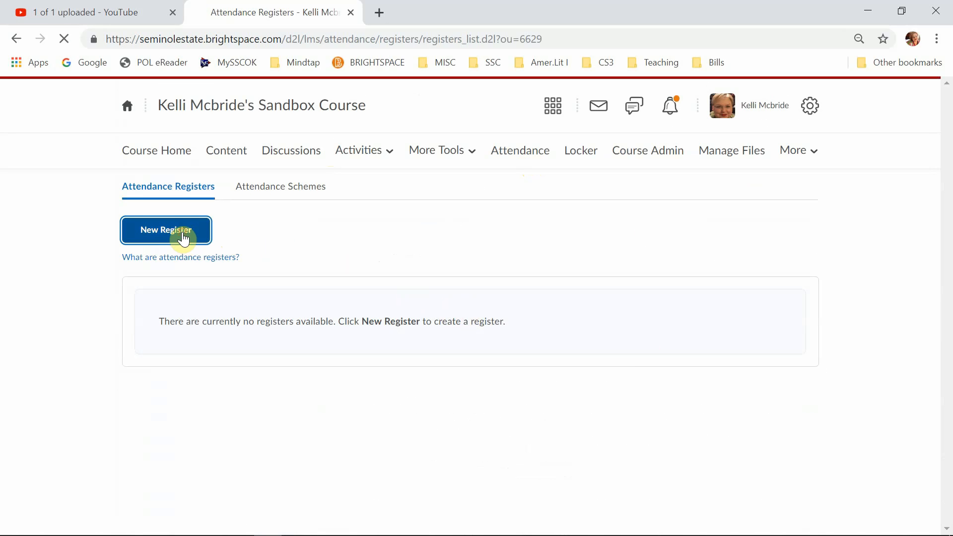
{"action": "left_click", "coordinate": [347, 291]}
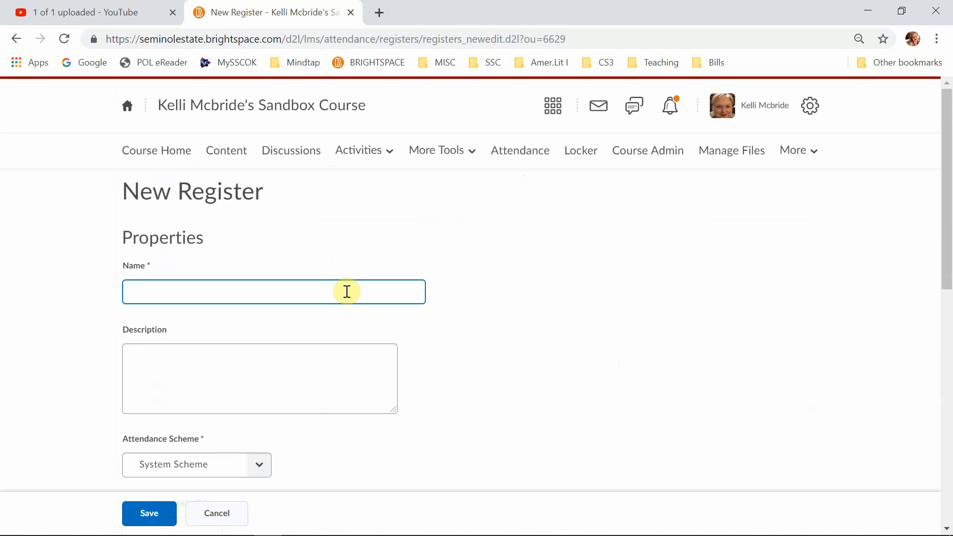
{"action": "type", "text": "MWF ENG 1113"}
- Keep the System Scheme as the attendance scheme and set Cause for Concern to 10%
{"action": "scroll", "coordinate": [303, 392], "scroll_direction": "down", "scroll_amount": 5}
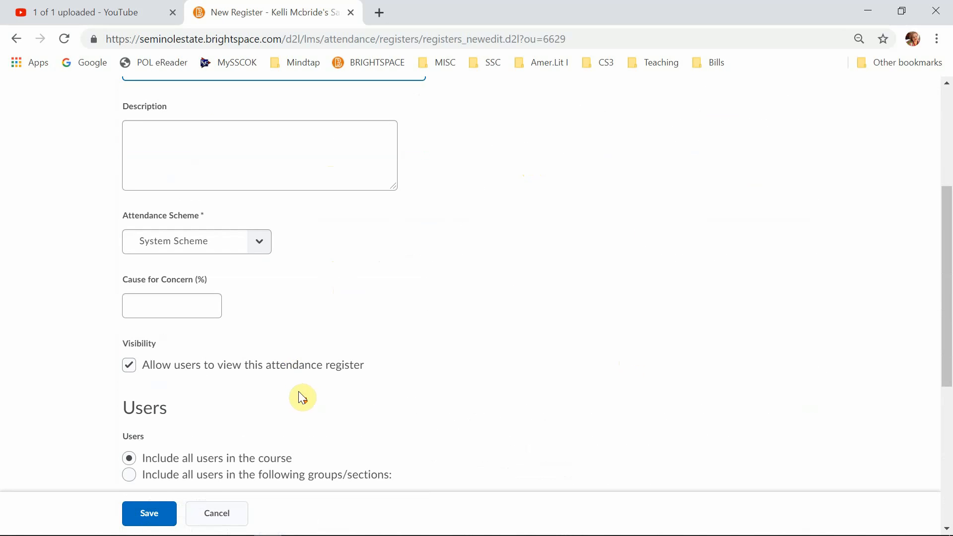
{"action": "left_click", "coordinate": [259, 242]}
{"action": "left_click", "coordinate": [259, 243]}
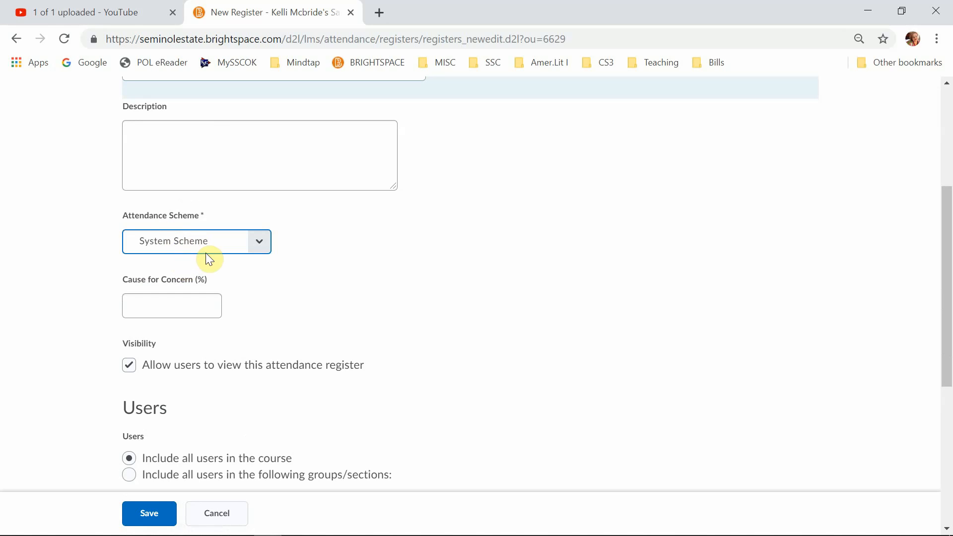
{"action": "left_click", "coordinate": [202, 305]}
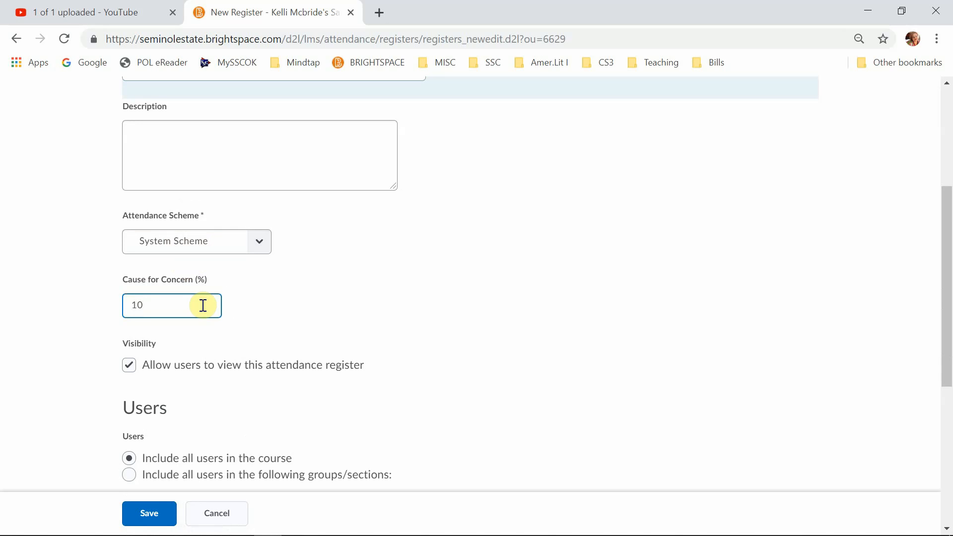
- Name the register's three sessions Aug 12, Aug 14 and Aug 16, and save the register
{"action": "scroll", "coordinate": [192, 253], "scroll_direction": "down", "scroll_amount": 3}
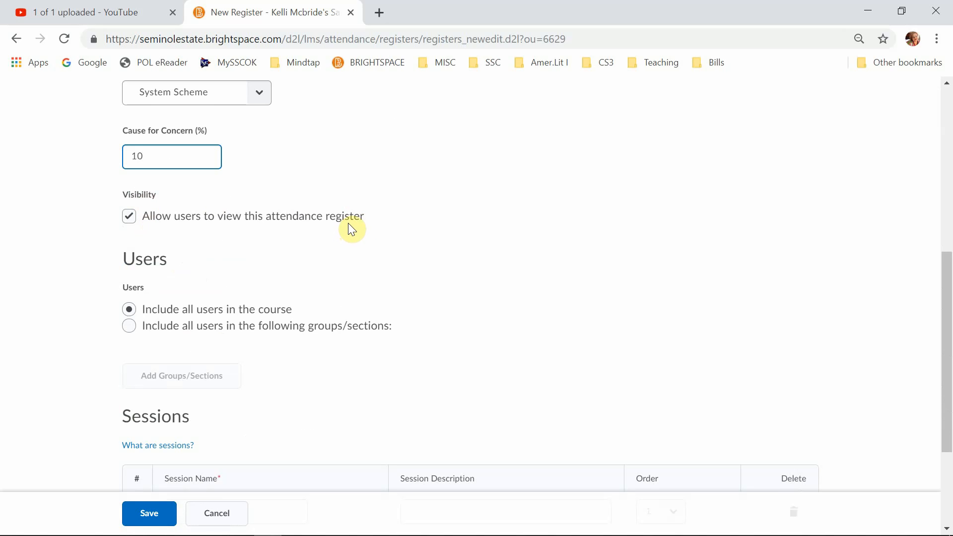
{"action": "scroll", "coordinate": [409, 426], "scroll_direction": "down", "scroll_amount": 3}
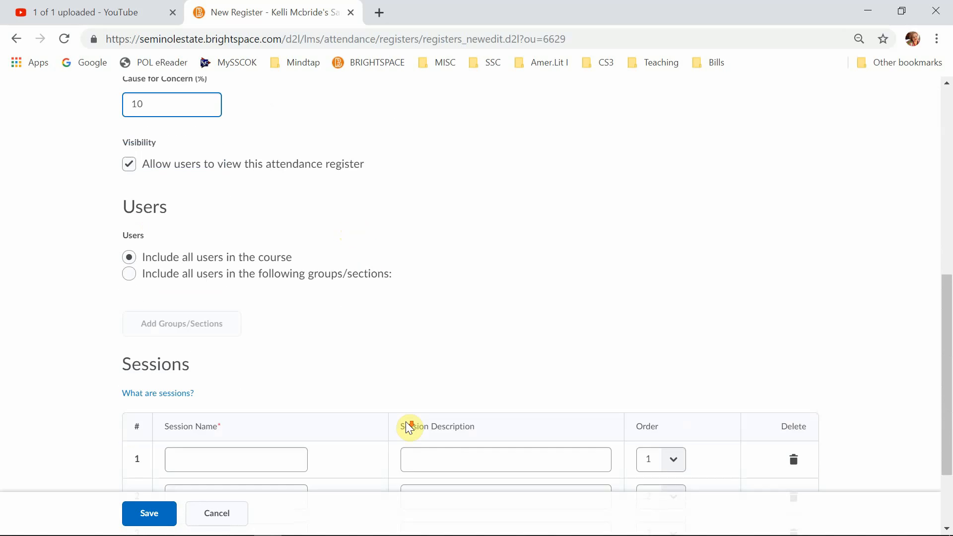
{"action": "scroll", "coordinate": [410, 419], "scroll_direction": "up", "scroll_amount": 3}
{"action": "scroll", "coordinate": [387, 359], "scroll_direction": "down", "scroll_amount": 4}
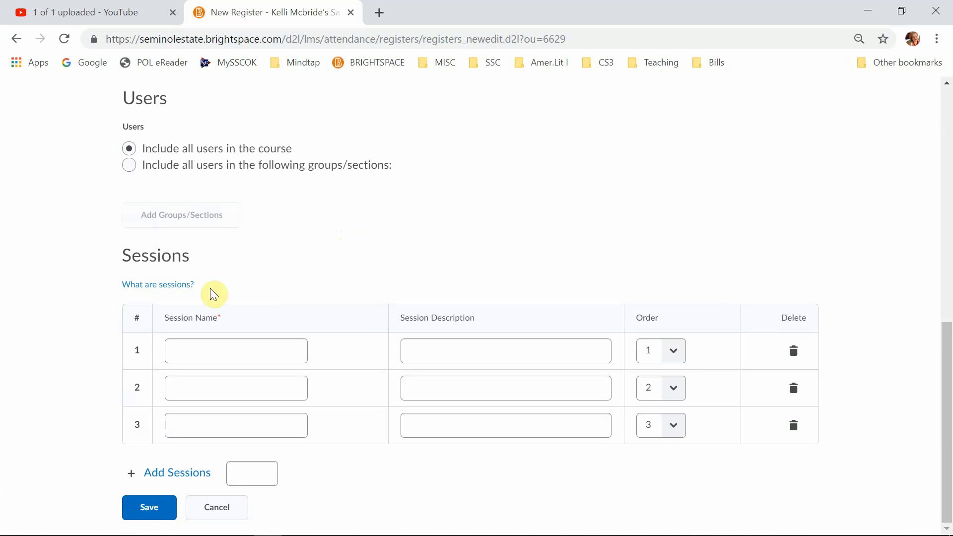
{"action": "left_click", "coordinate": [187, 354]}
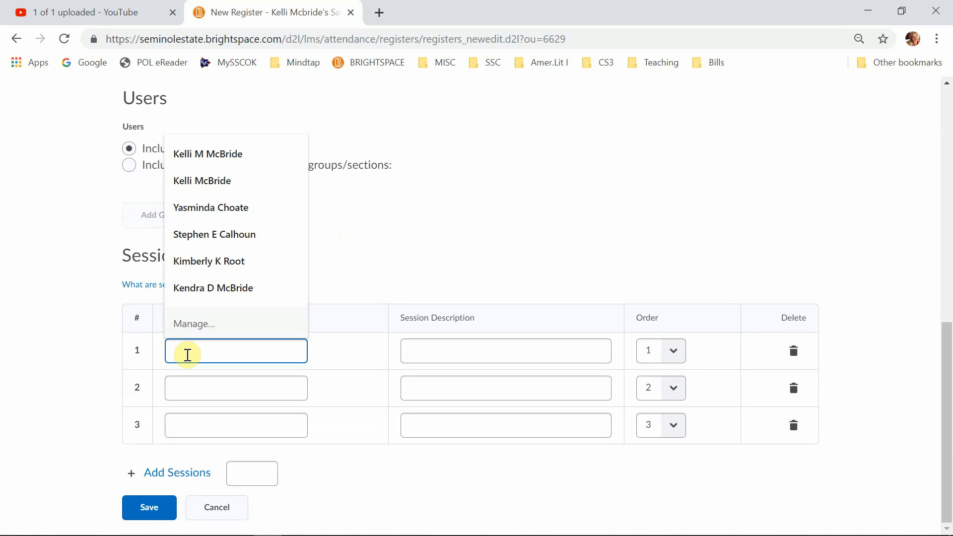
{"action": "type", "text": "Aug 12"}
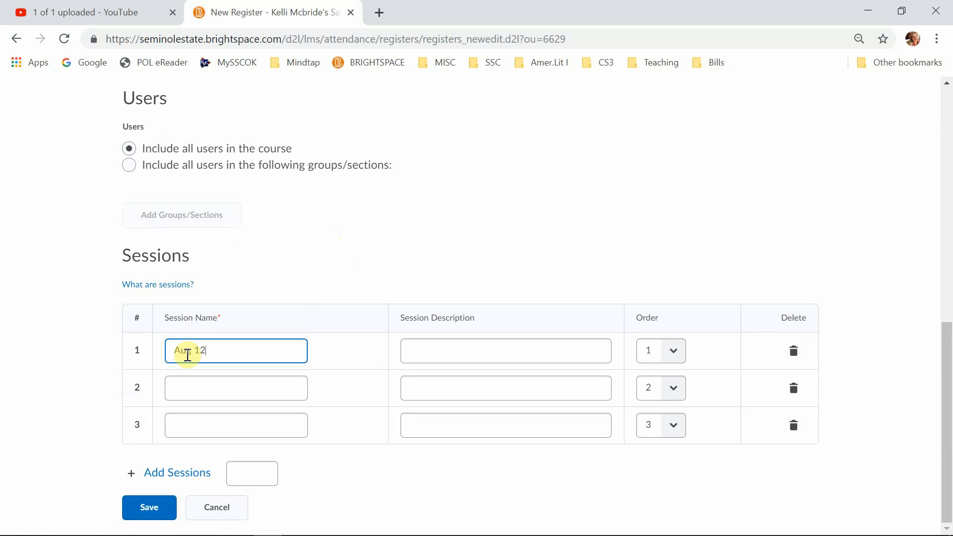
{"action": "left_click", "coordinate": [215, 389]}
{"action": "type", "text": "Aug 14"}
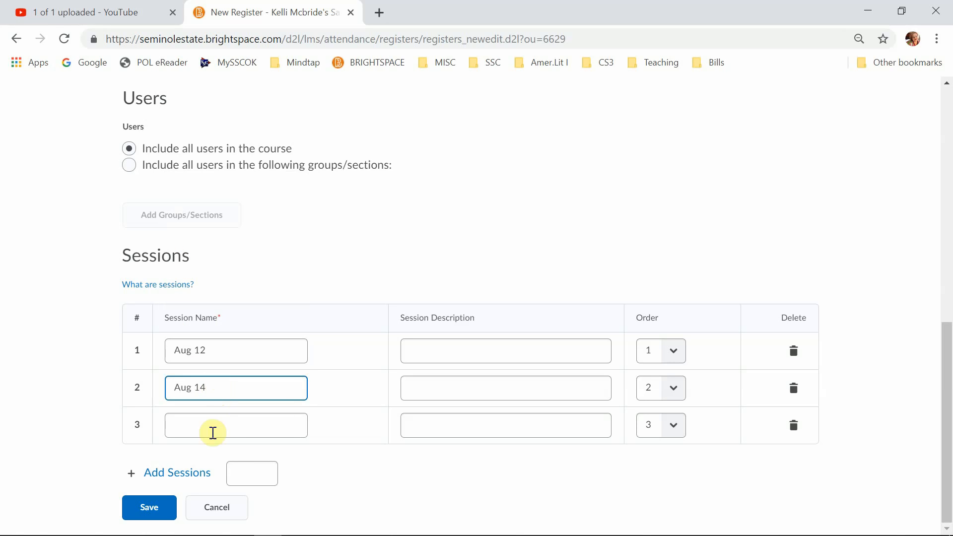
{"action": "left_click", "coordinate": [232, 424]}
{"action": "type", "text": "Aug 16"}
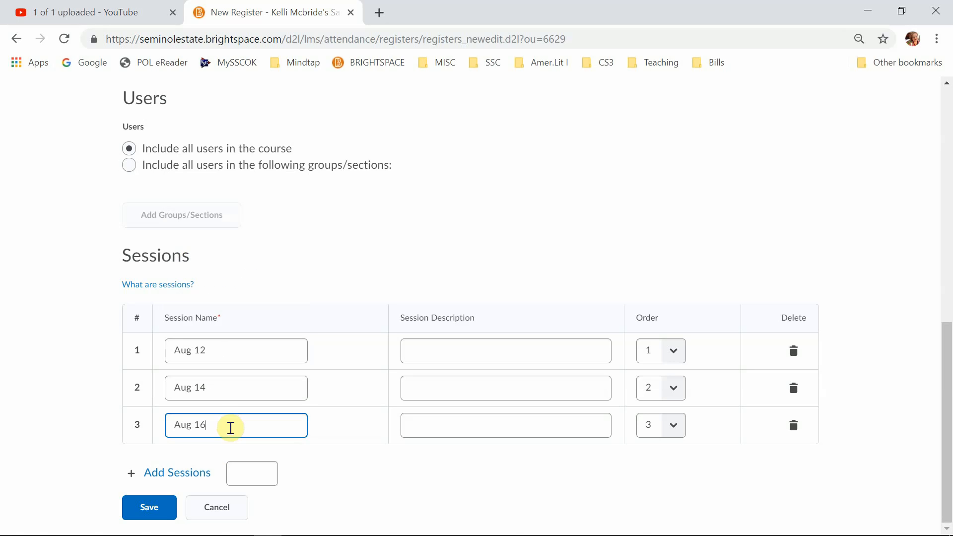
{"action": "left_click", "coordinate": [160, 506]}
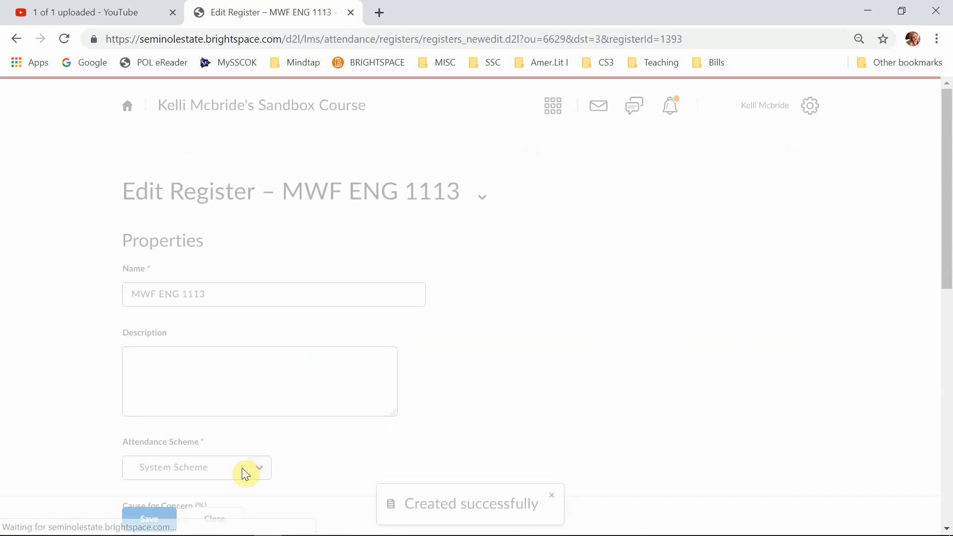
- Try adding 45 more session rows to the MWF ENG 1113 register and look over the extended form
{"action": "scroll", "coordinate": [255, 449], "scroll_direction": "down", "scroll_amount": 5}
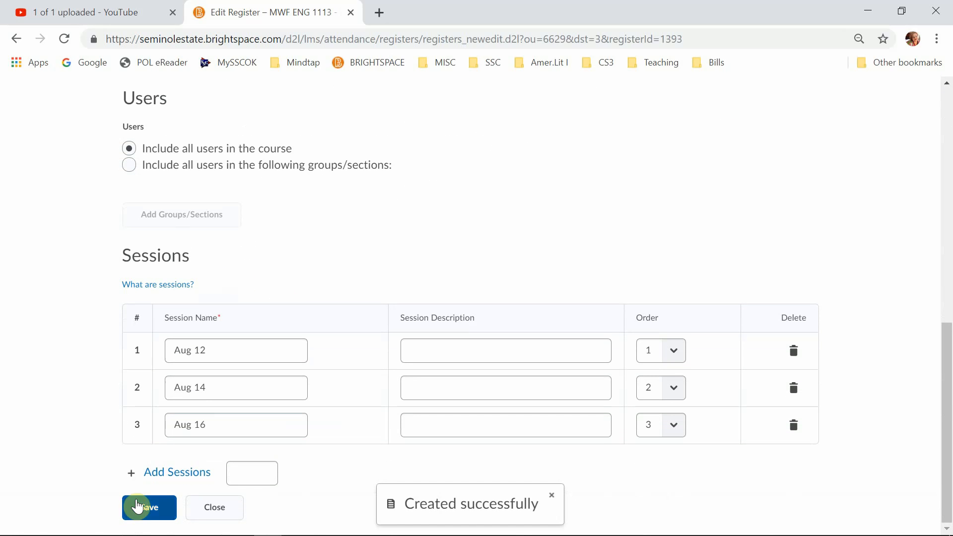
{"action": "left_click", "coordinate": [252, 473]}
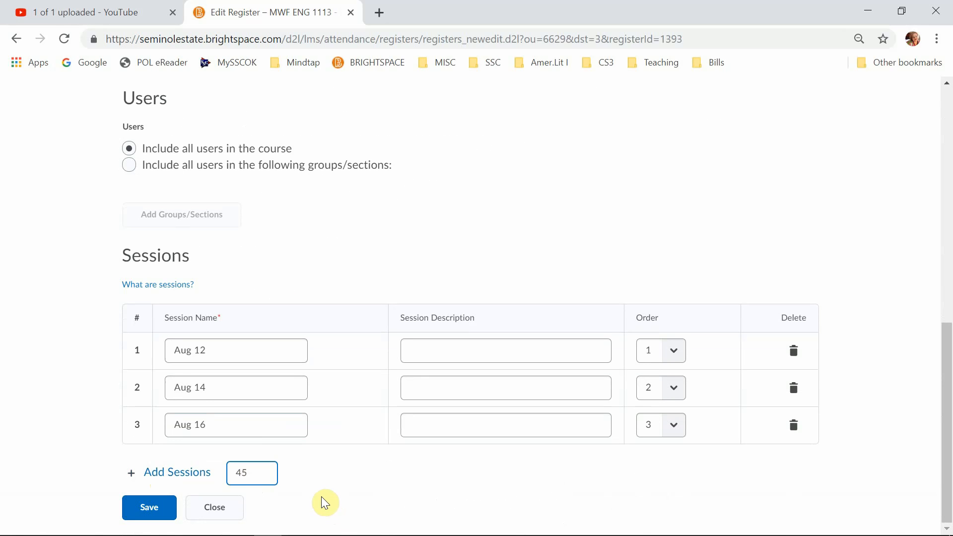
{"action": "left_click", "coordinate": [178, 484]}
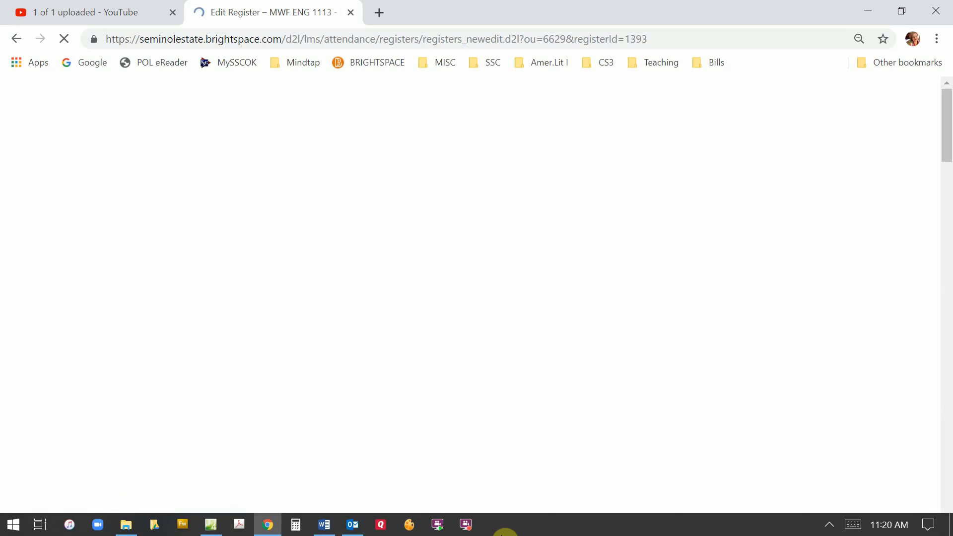
{"action": "scroll", "coordinate": [279, 425], "scroll_direction": "down", "scroll_amount": 12}
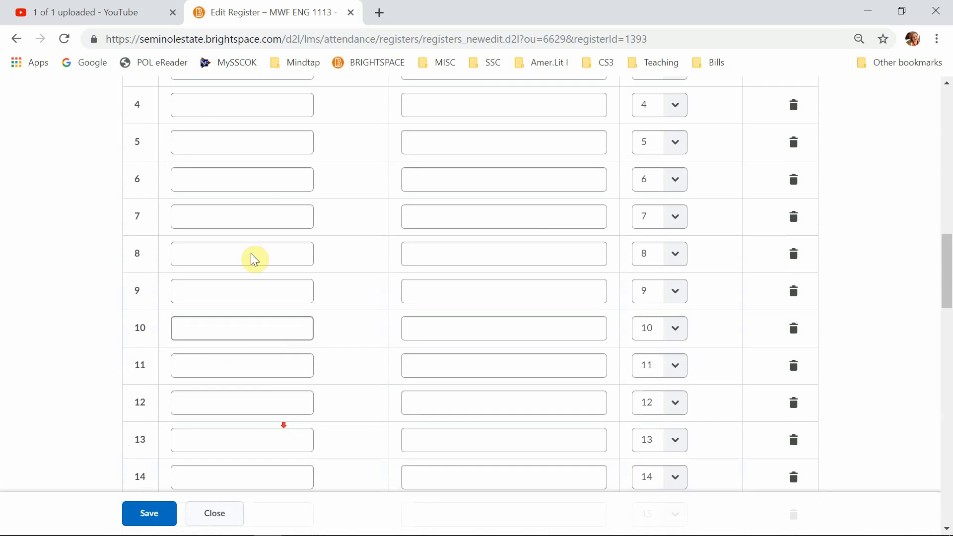
{"action": "scroll", "coordinate": [269, 244], "scroll_direction": "up", "scroll_amount": 3}
{"action": "left_click", "coordinate": [259, 326]}
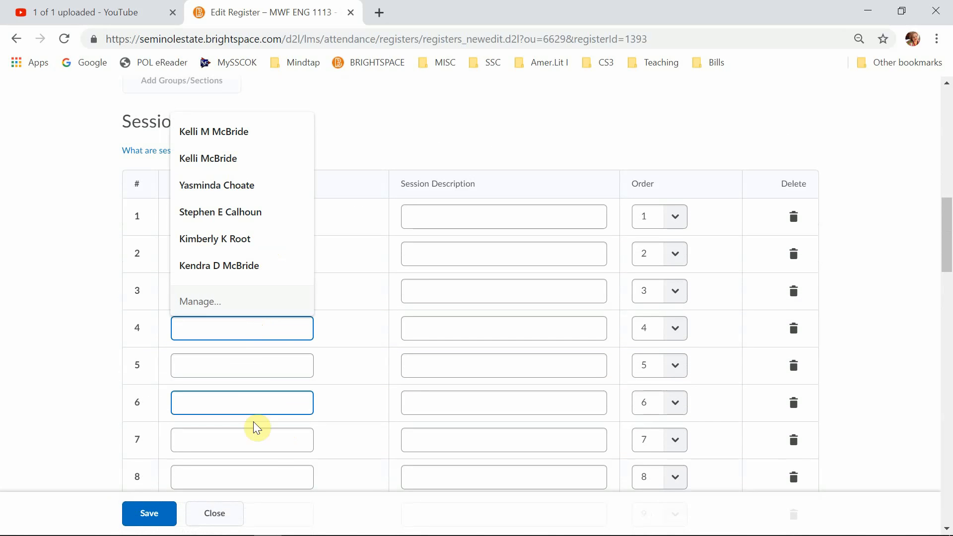
{"action": "left_click", "coordinate": [265, 457]}
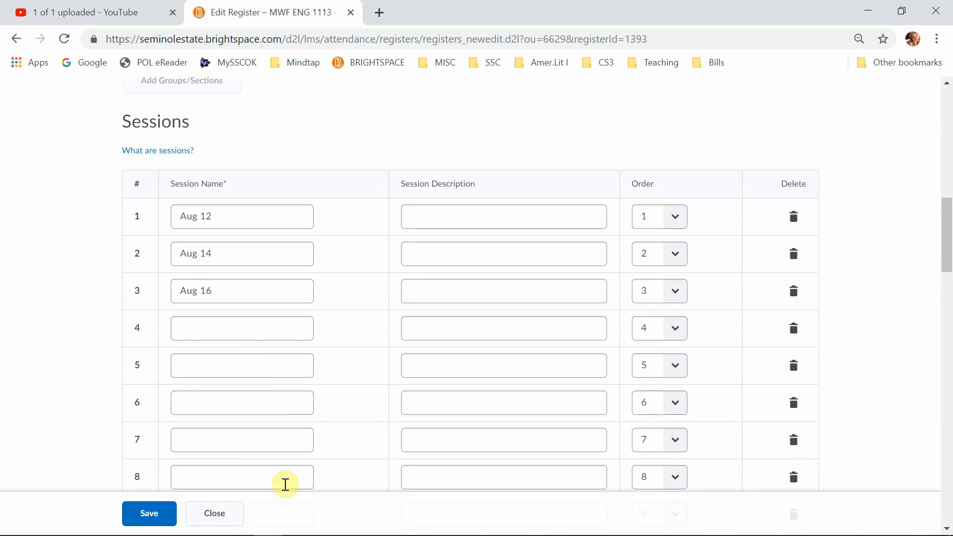
{"action": "scroll", "coordinate": [341, 469], "scroll_direction": "up", "scroll_amount": 6}
{"action": "scroll", "coordinate": [343, 473], "scroll_direction": "up", "scroll_amount": 6}
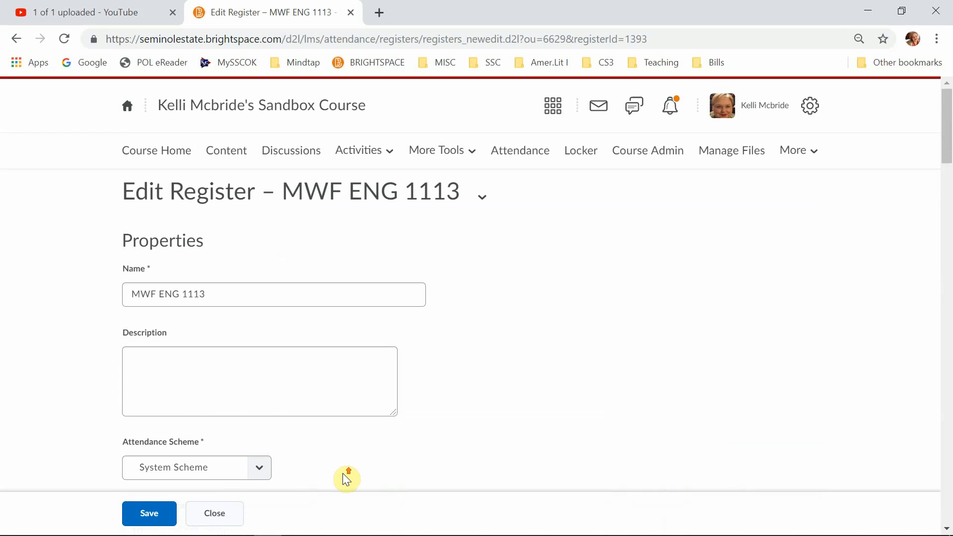
{"action": "scroll", "coordinate": [346, 479], "scroll_direction": "down", "scroll_amount": 3}
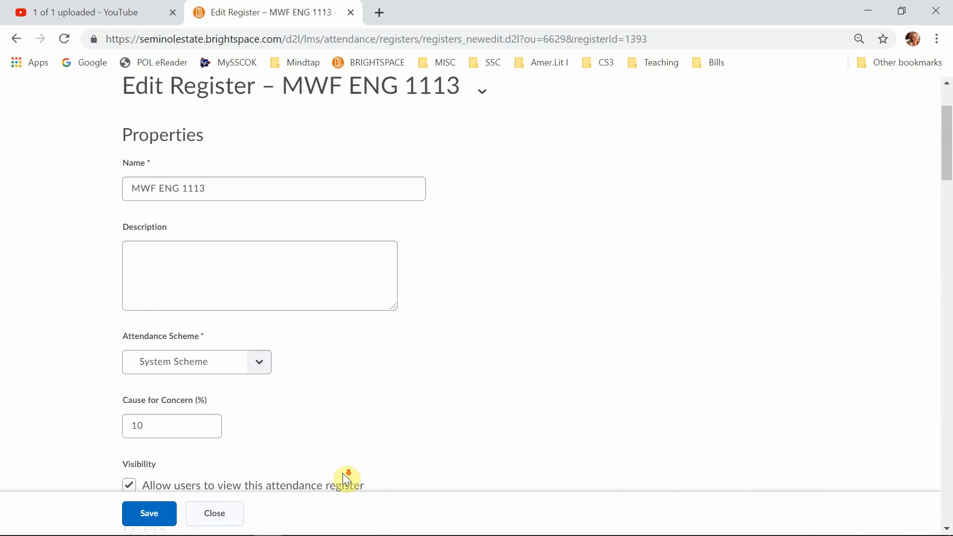
- Close the register editor and open the Aug 12 session of MWF ENG 1113 for entering attendance data
{"action": "left_click", "coordinate": [242, 512]}
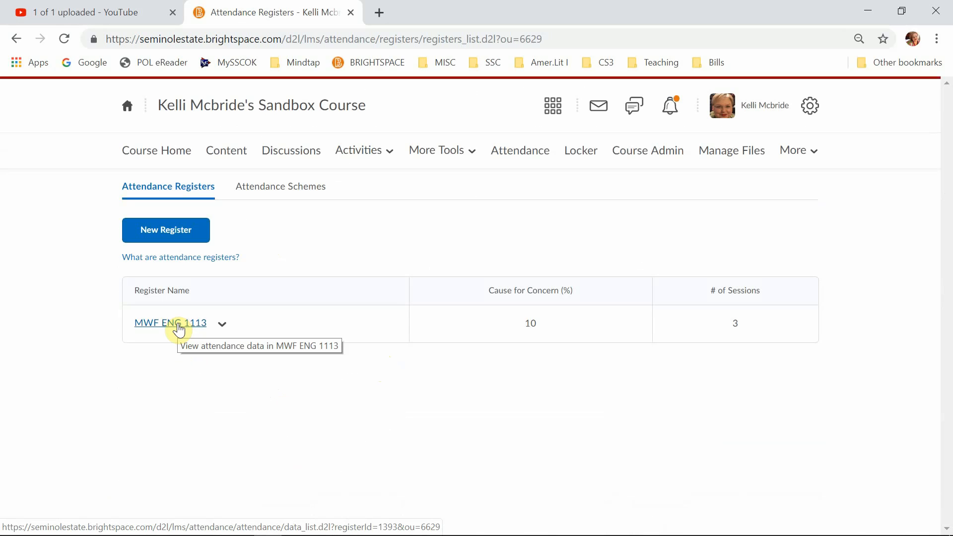
{"action": "left_click", "coordinate": [222, 324]}
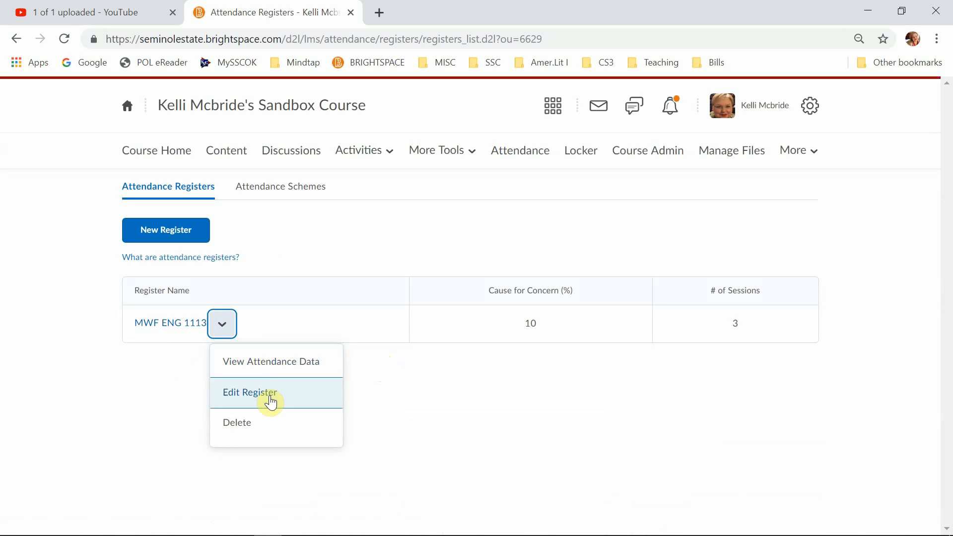
{"action": "left_click", "coordinate": [153, 380]}
{"action": "left_click", "coordinate": [163, 332]}
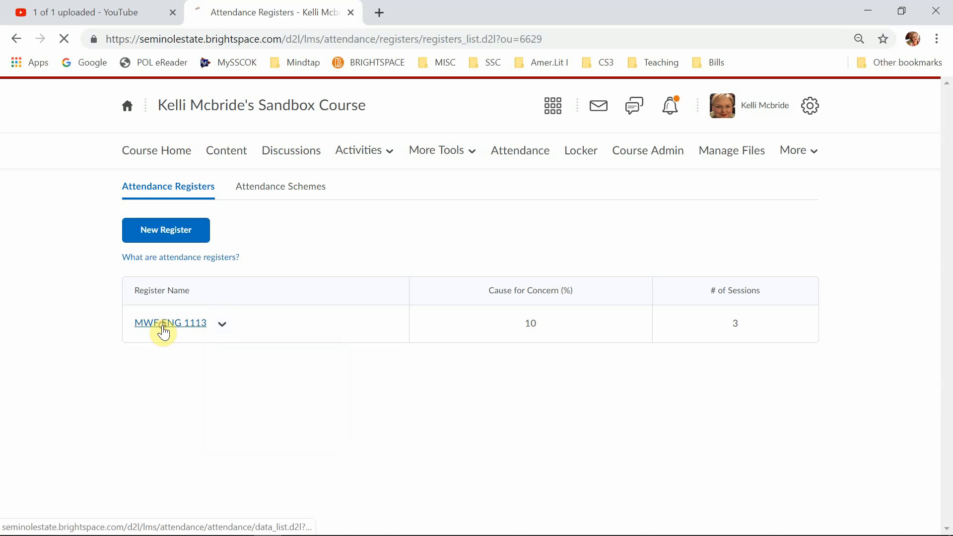
{"action": "scroll", "coordinate": [41, 414], "scroll_direction": "down", "scroll_amount": 2}
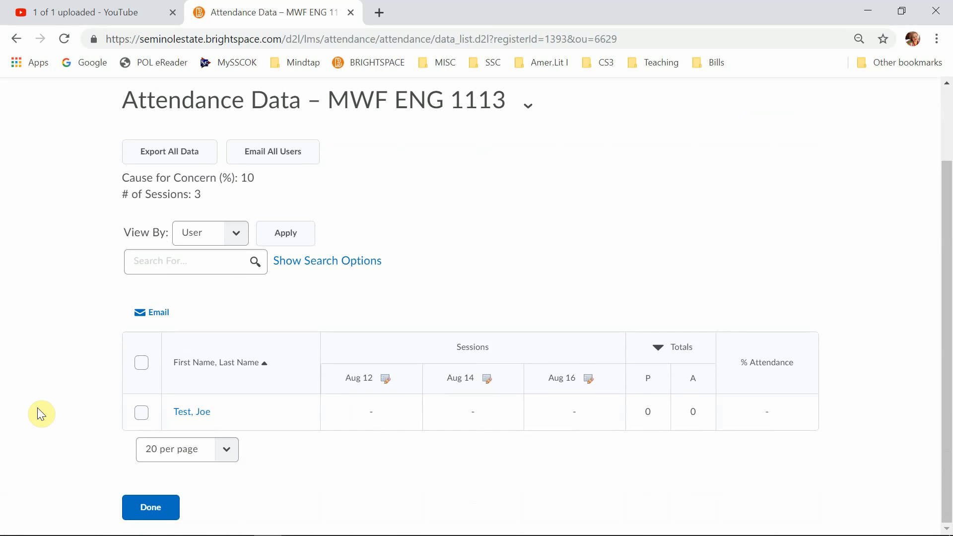
{"action": "left_click", "coordinate": [390, 382]}
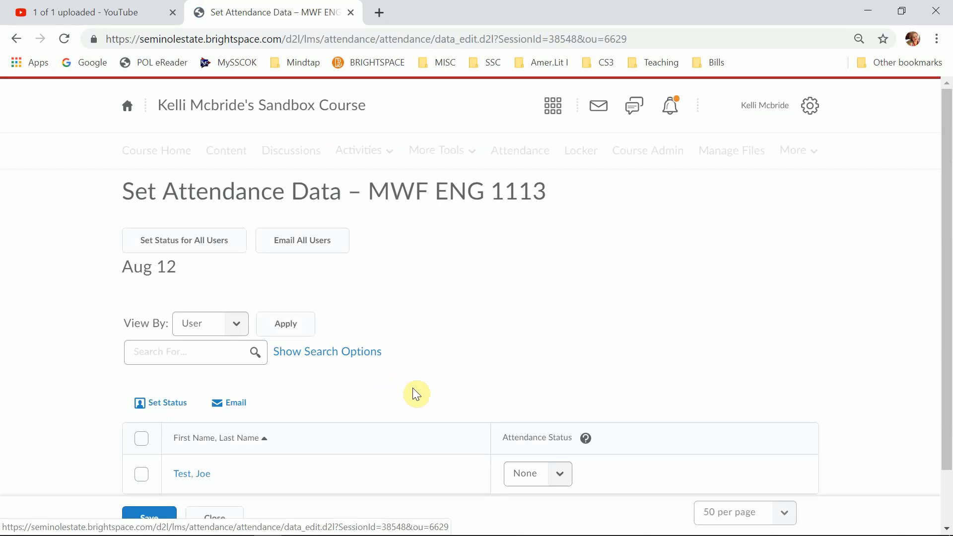
{"action": "scroll", "coordinate": [461, 397], "scroll_direction": "down", "scroll_amount": 1}
{"action": "left_click", "coordinate": [562, 409]}
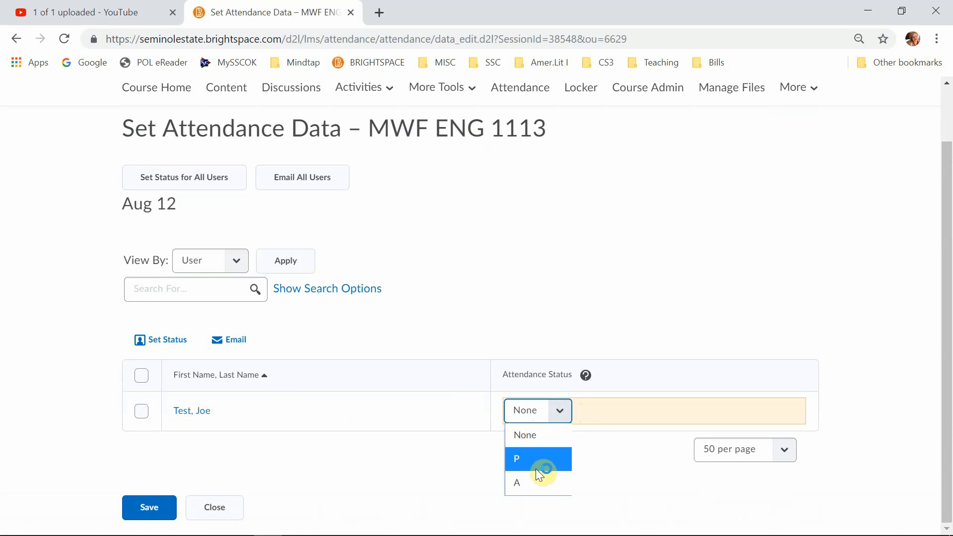
{"action": "left_click", "coordinate": [543, 411]}
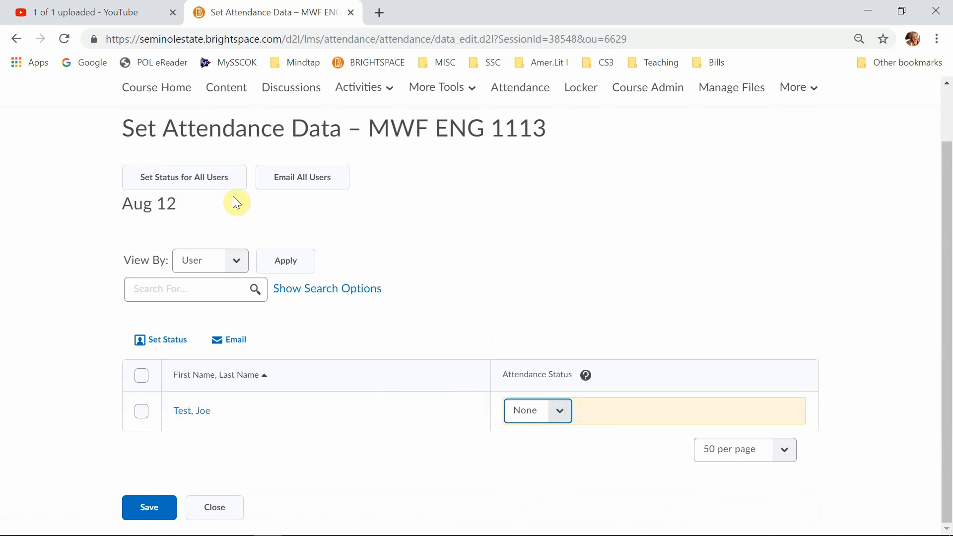
- Set the Aug 12 attendance status of all users to P at once, and save and confirm the change
{"action": "left_click", "coordinate": [202, 181]}
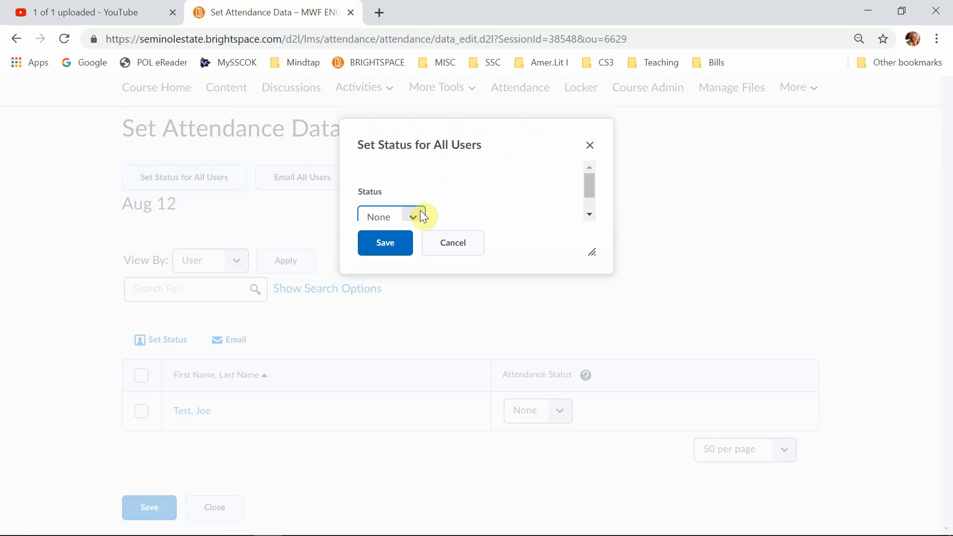
{"action": "left_click", "coordinate": [409, 215]}
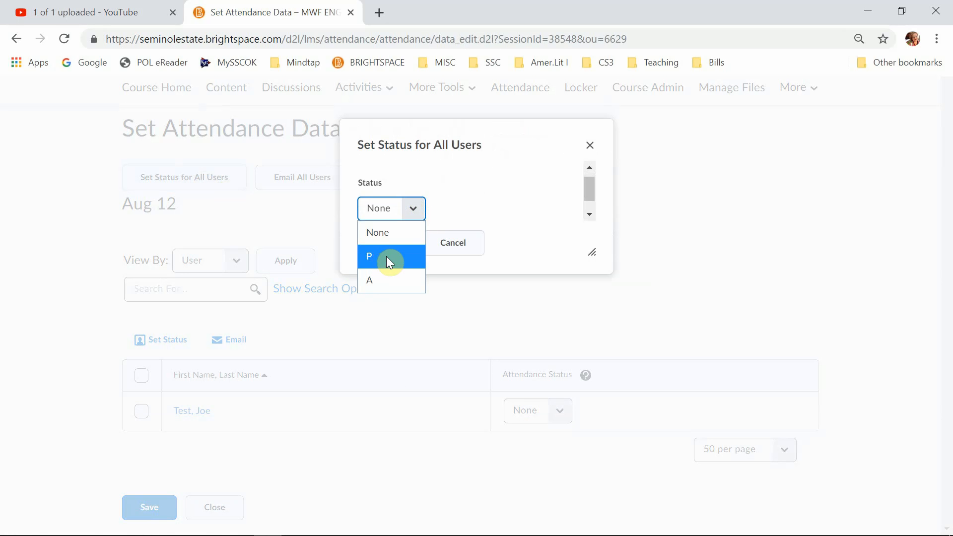
{"action": "left_click", "coordinate": [386, 256]}
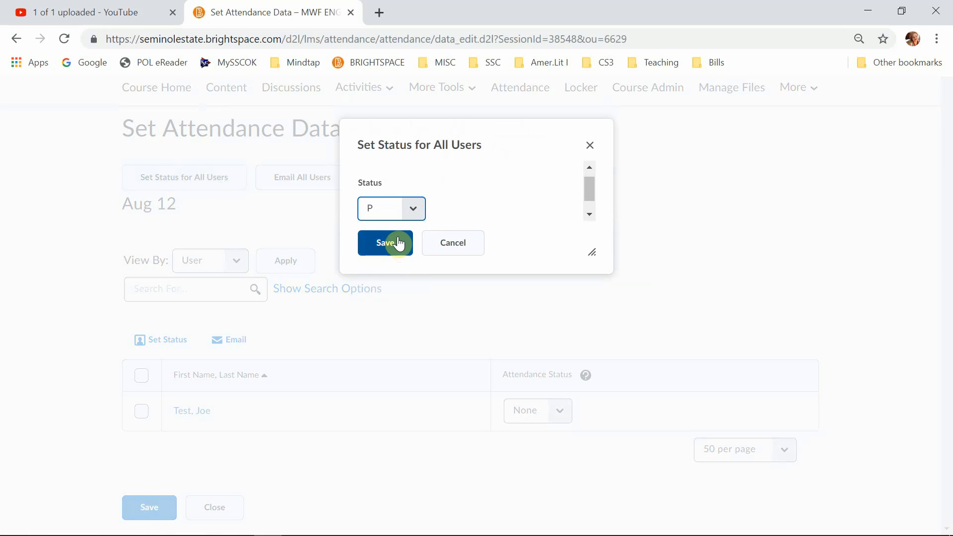
{"action": "left_click", "coordinate": [386, 250]}
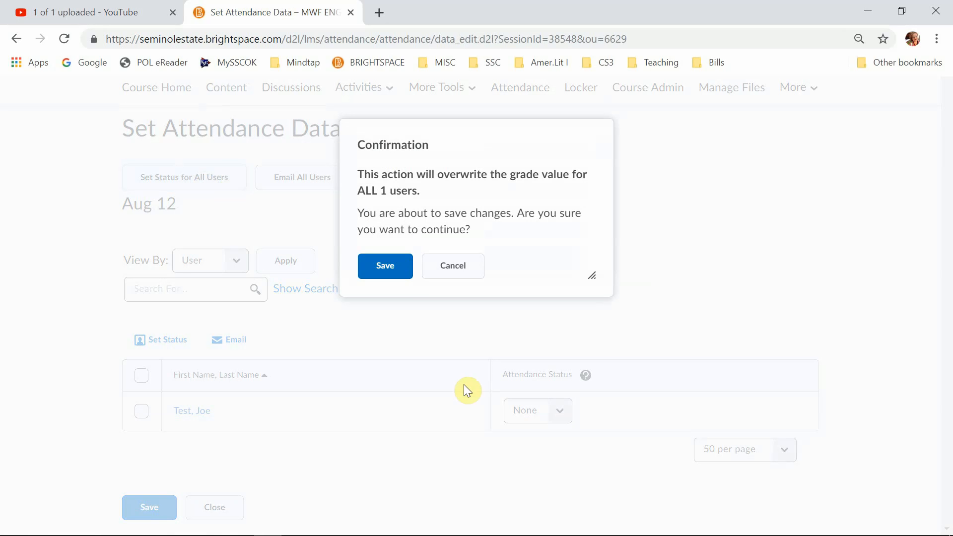
{"action": "left_click", "coordinate": [393, 269]}
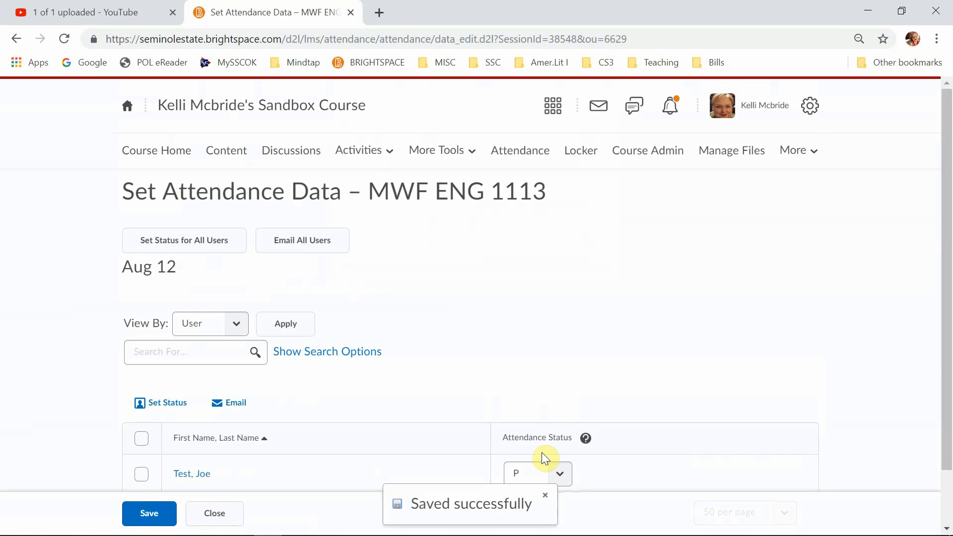
- Set the listed student's Aug 12 attendance status to A, save it, and close the session's data entry
{"action": "scroll", "coordinate": [545, 459], "scroll_direction": "down", "scroll_amount": 1}
{"action": "left_click", "coordinate": [561, 410]}
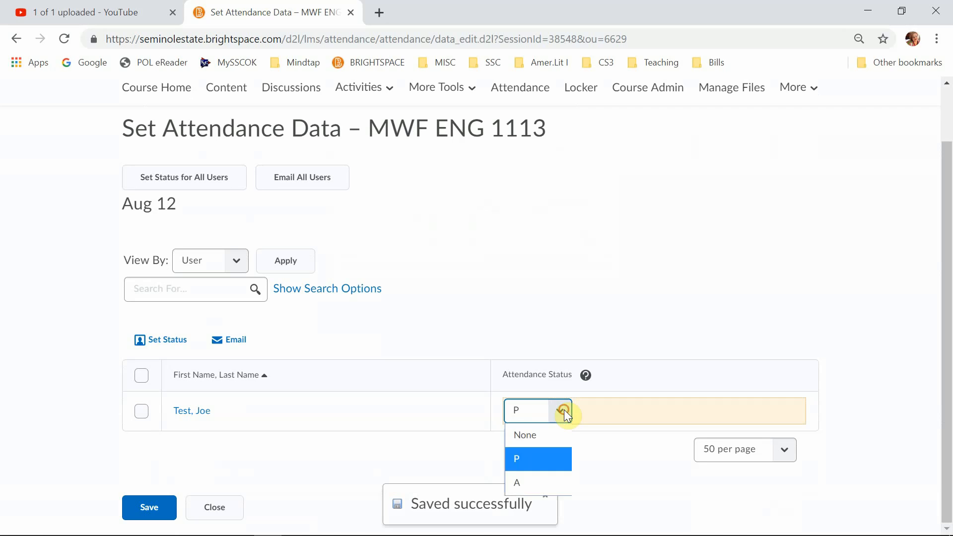
{"action": "left_click", "coordinate": [542, 485]}
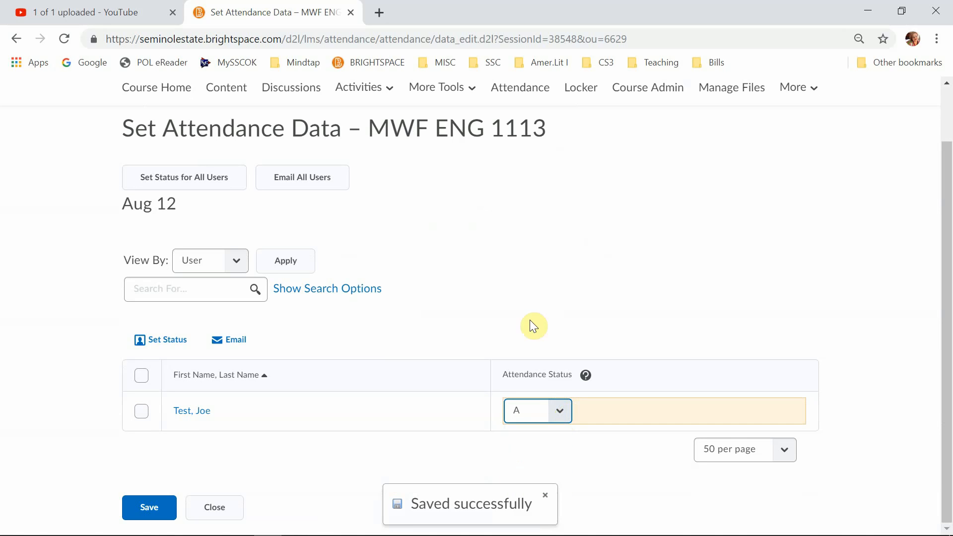
{"action": "left_click", "coordinate": [145, 507]}
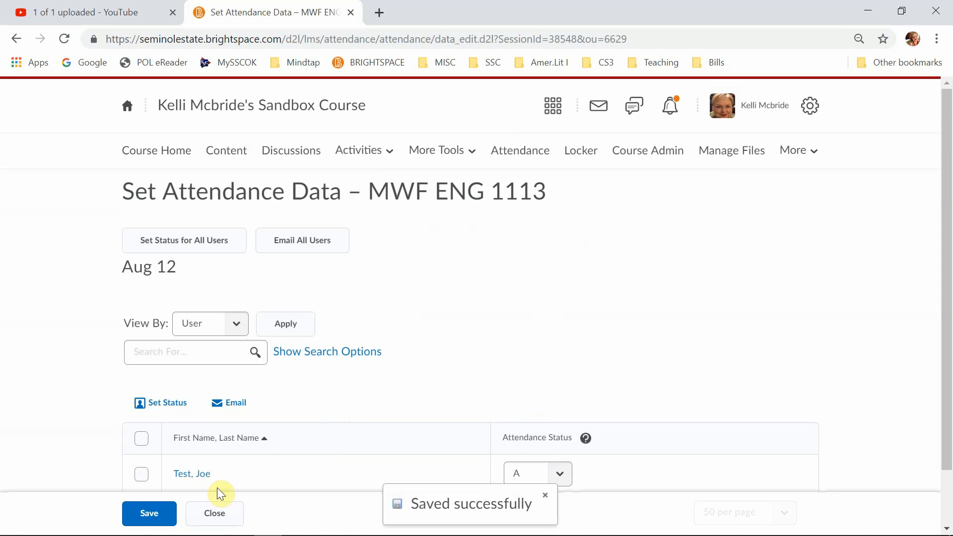
{"action": "left_click", "coordinate": [214, 512]}
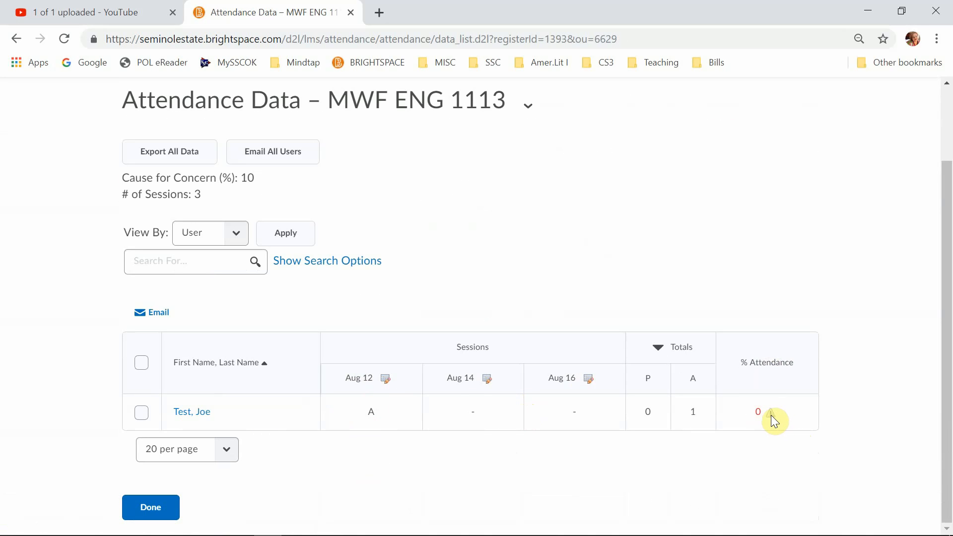
- Finish with the MWF ENG 1113 attendance data and open the list of attendance schemes
{"action": "mouse_move", "coordinate": [771, 415]}
{"action": "left_click", "coordinate": [149, 506]}
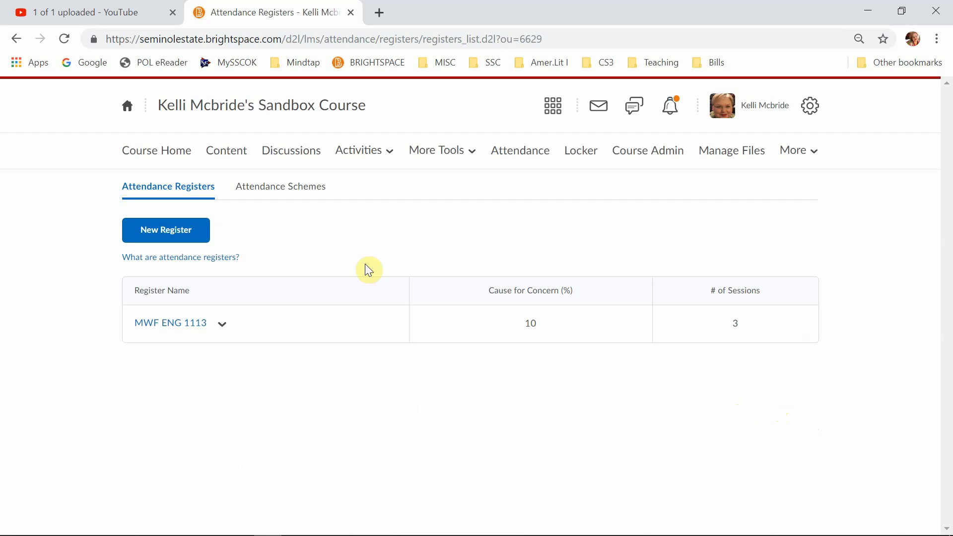
{"action": "left_click", "coordinate": [303, 190]}
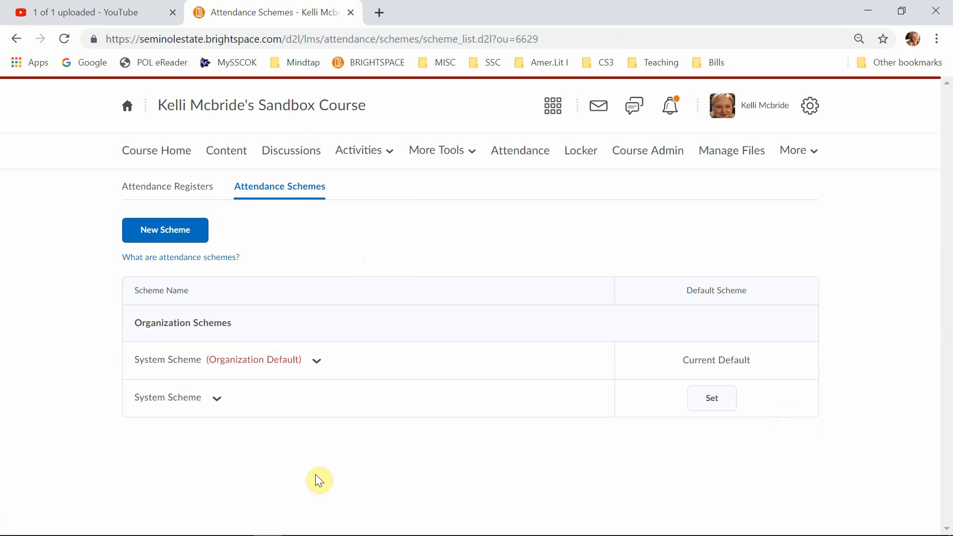
{"action": "left_click", "coordinate": [181, 230]}
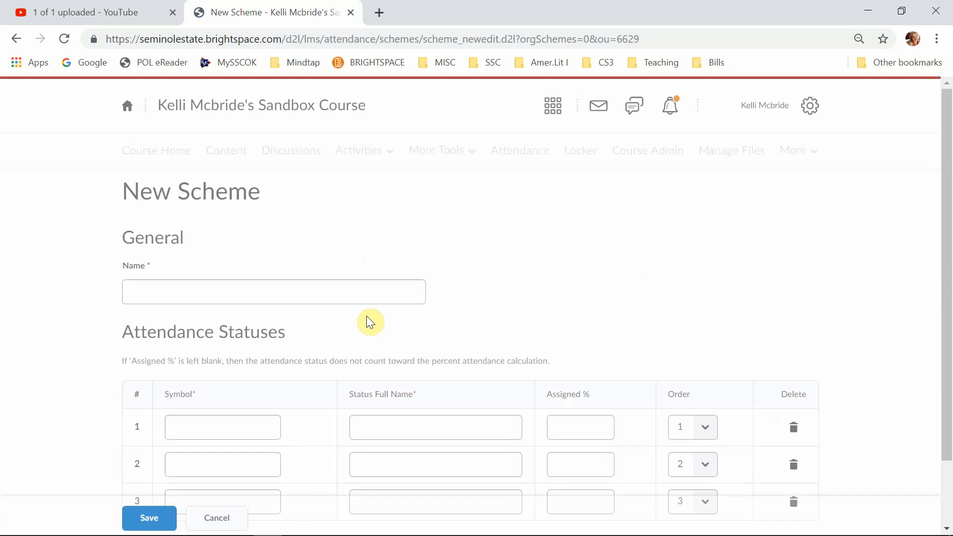
{"action": "scroll", "coordinate": [368, 322], "scroll_direction": "down", "scroll_amount": 1}
{"action": "left_click", "coordinate": [326, 216]}
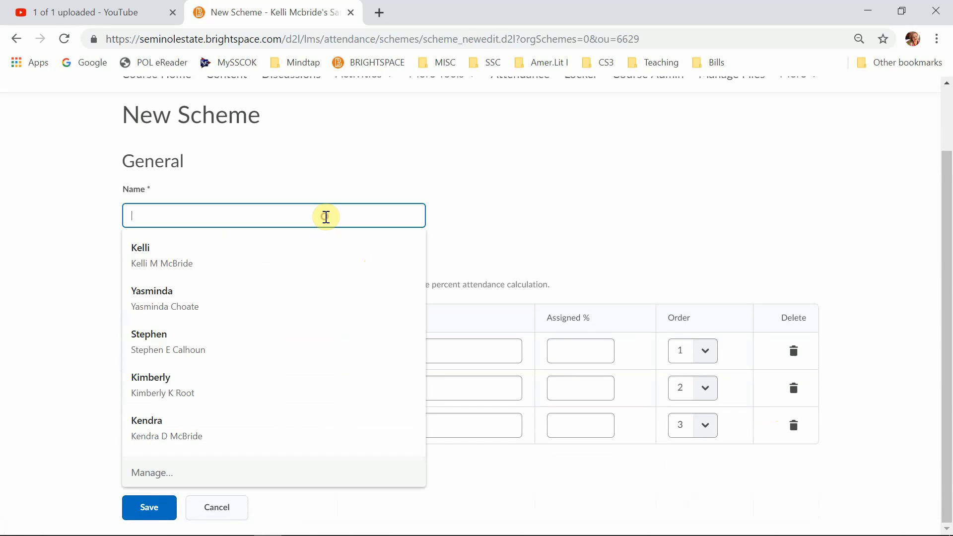
{"action": "type", "text": "Kell"}
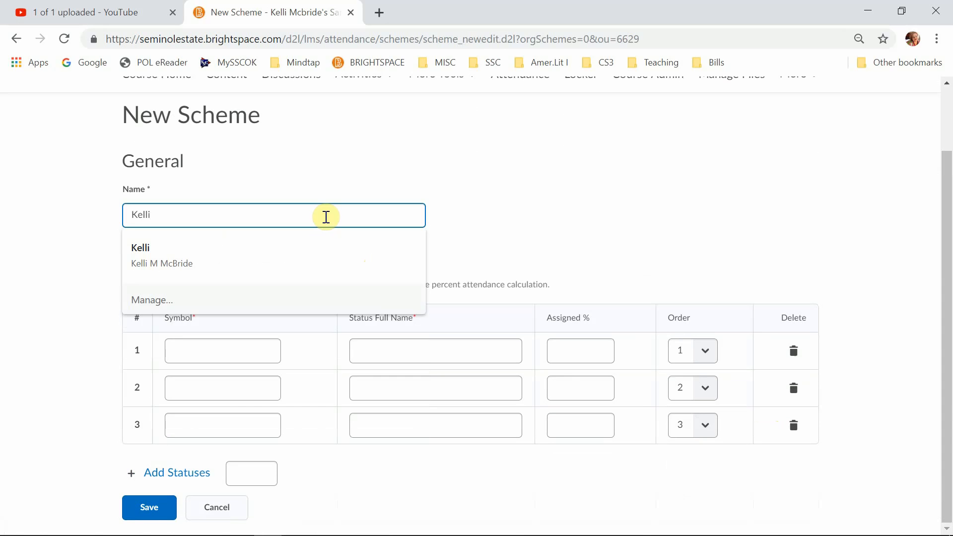
{"action": "type", "text": "i"}
{"action": "double_click", "coordinate": [208, 208]}
{"action": "type", "text": "Training"}
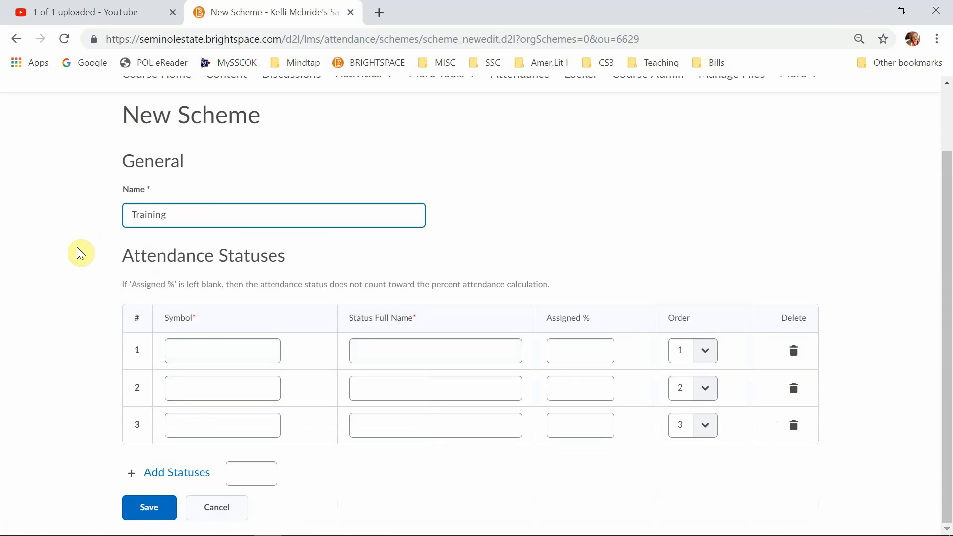
{"action": "left_click", "coordinate": [149, 506]}
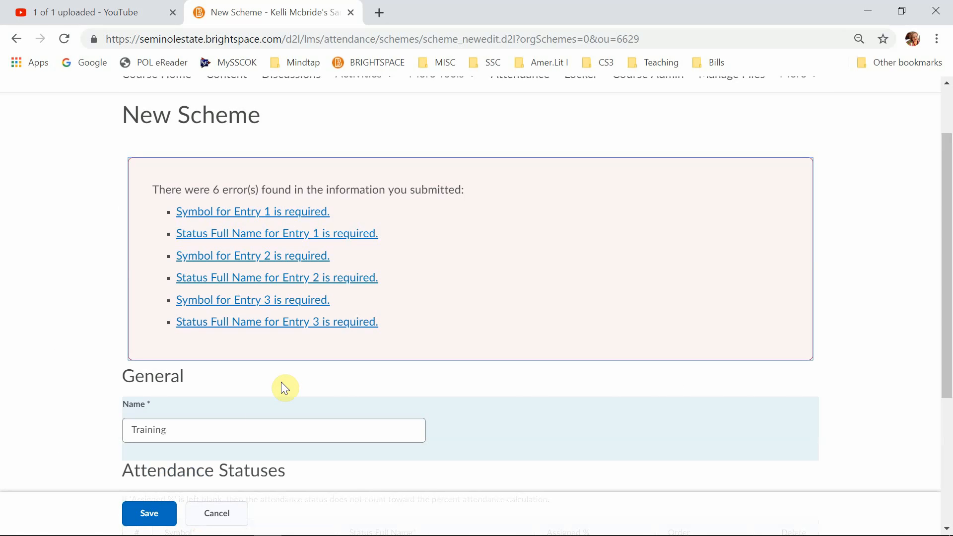
{"action": "left_click", "coordinate": [214, 516]}
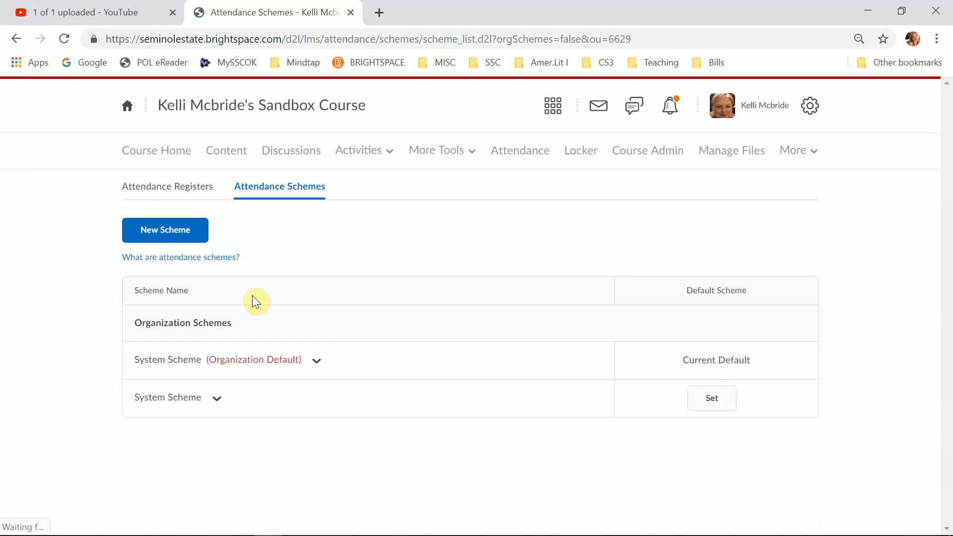
- Start a new attendance scheme and name it Training
{"action": "left_click", "coordinate": [198, 239]}
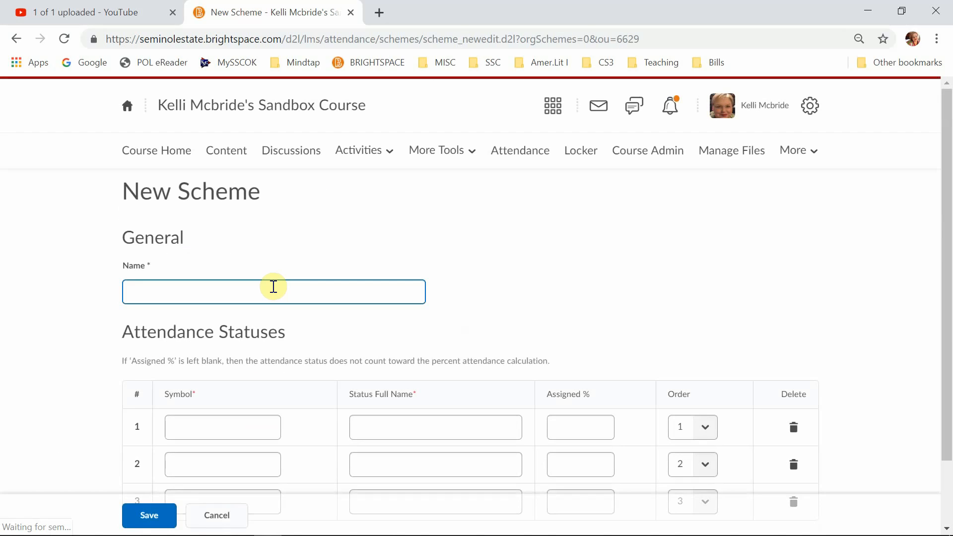
{"action": "left_click", "coordinate": [273, 287]}
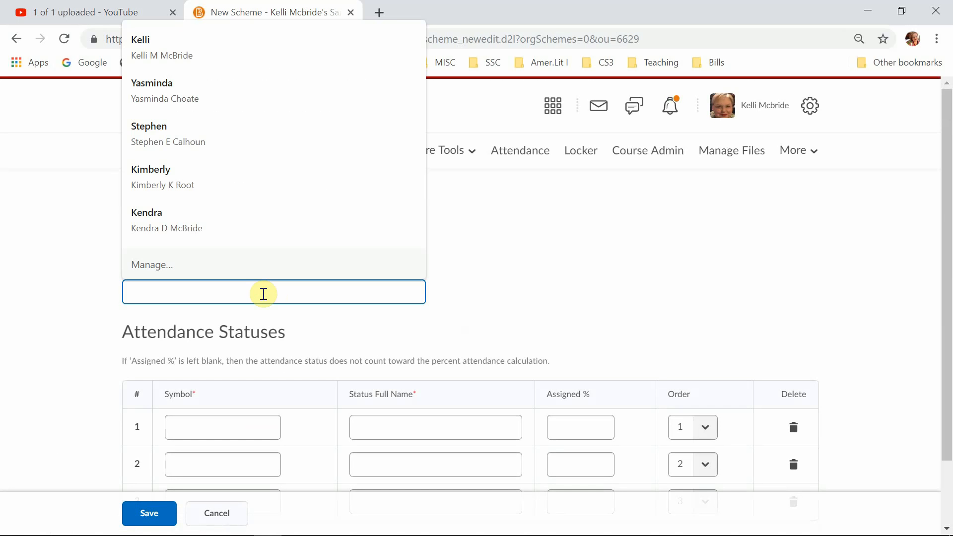
{"action": "type", "text": "Training"}
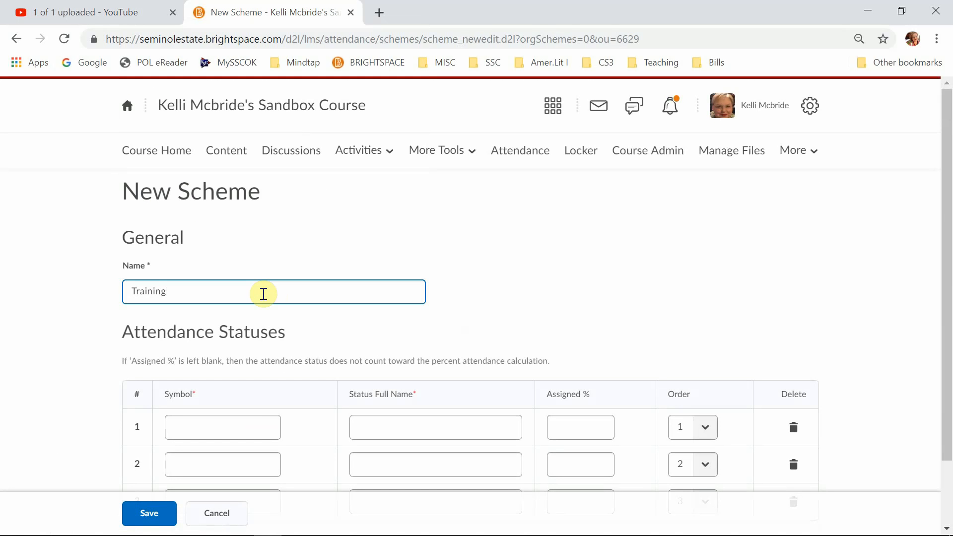
- Define the first attendance status with symbol A, full name Absent and an assigned percentage of 0
{"action": "left_click", "coordinate": [257, 421]}
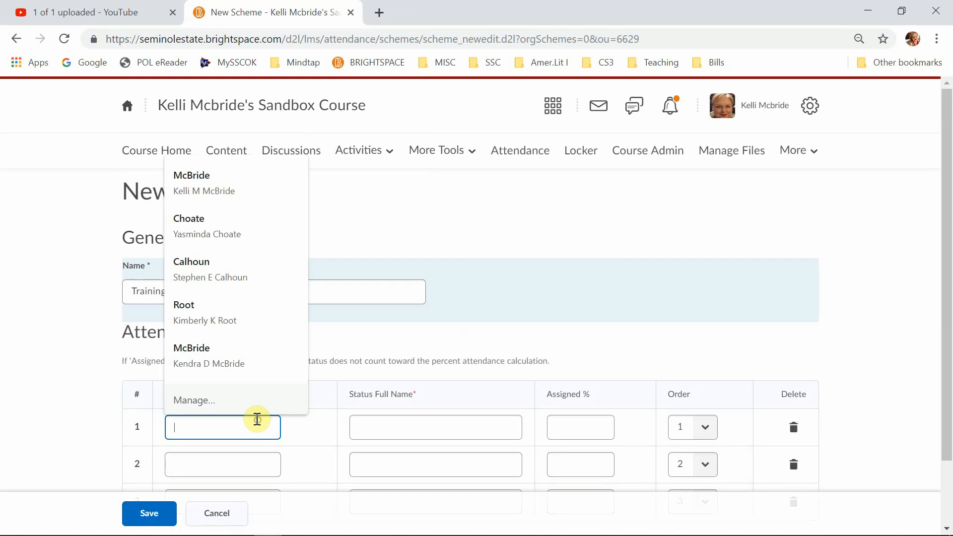
{"action": "scroll", "coordinate": [256, 418], "scroll_direction": "down", "scroll_amount": 2}
{"action": "type", "text": "A"}
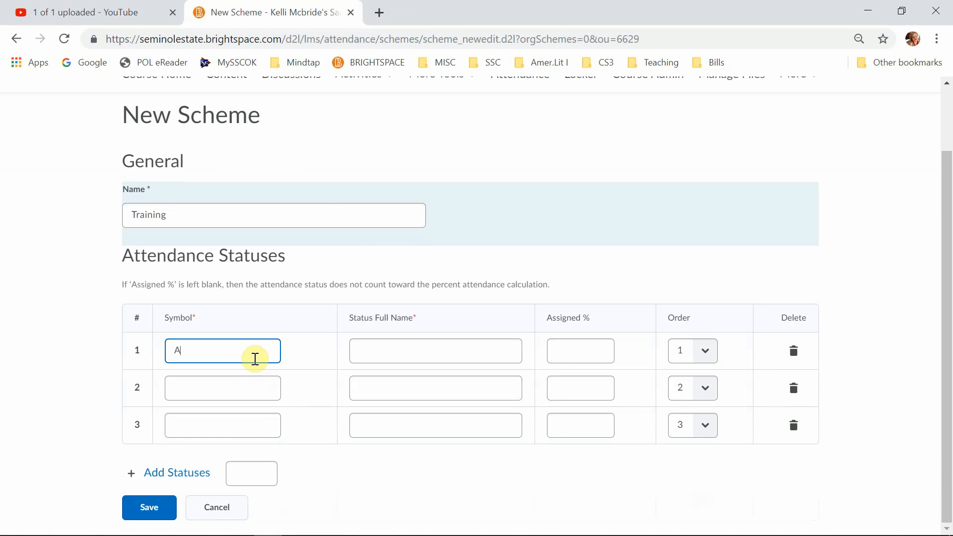
{"action": "left_click", "coordinate": [394, 346]}
{"action": "type", "text": "Absent"}
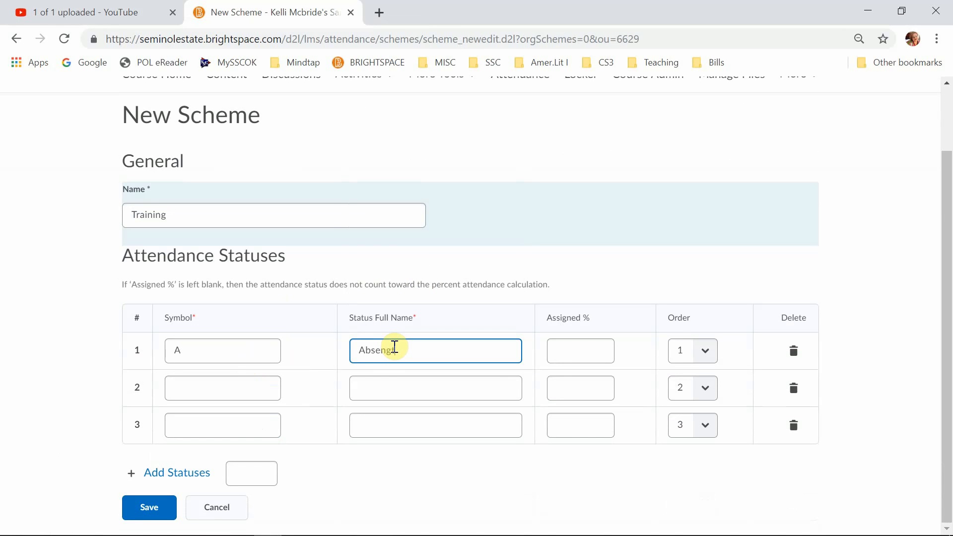
{"action": "left_click", "coordinate": [440, 396]}
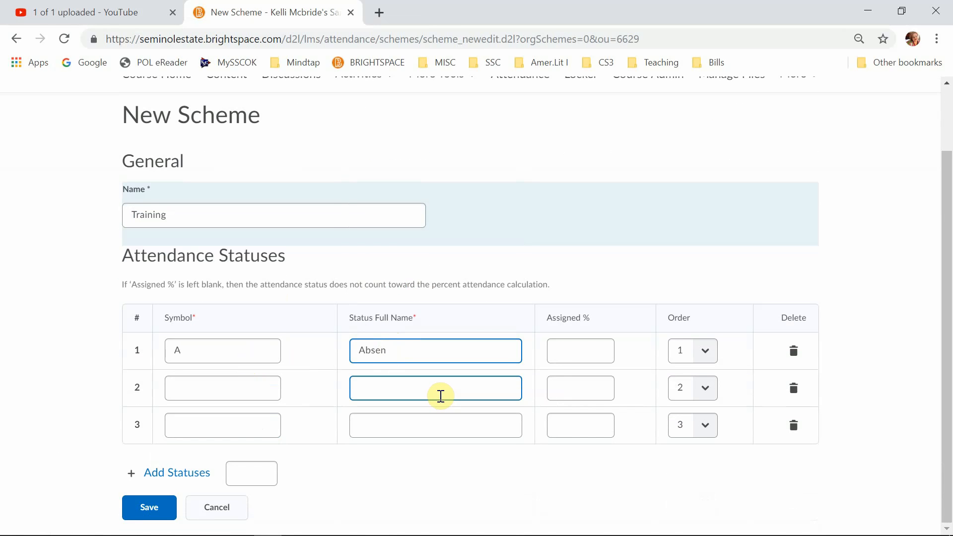
{"action": "left_click", "coordinate": [578, 344]}
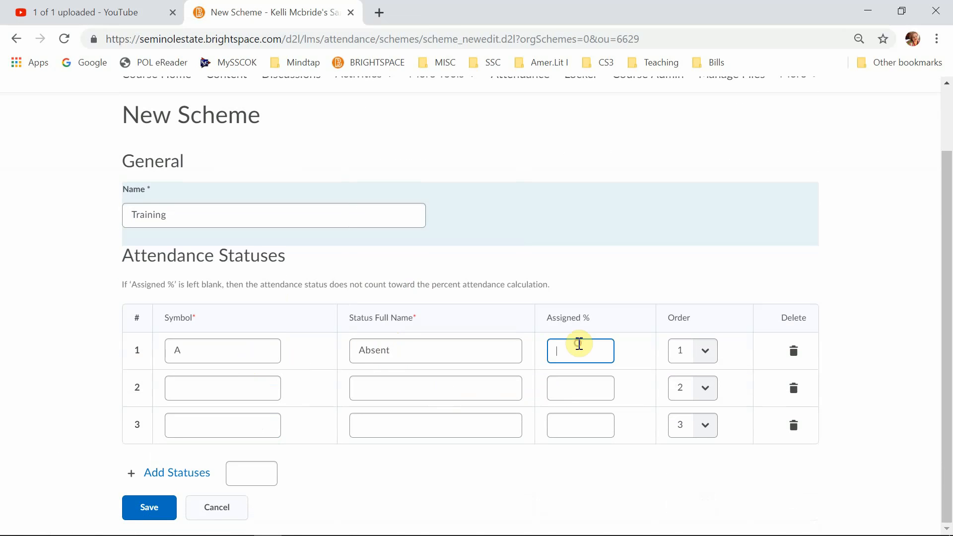
- Define the second attendance status with symbol P, full name Present and an assigned percentage of 100
{"action": "left_click", "coordinate": [261, 389]}
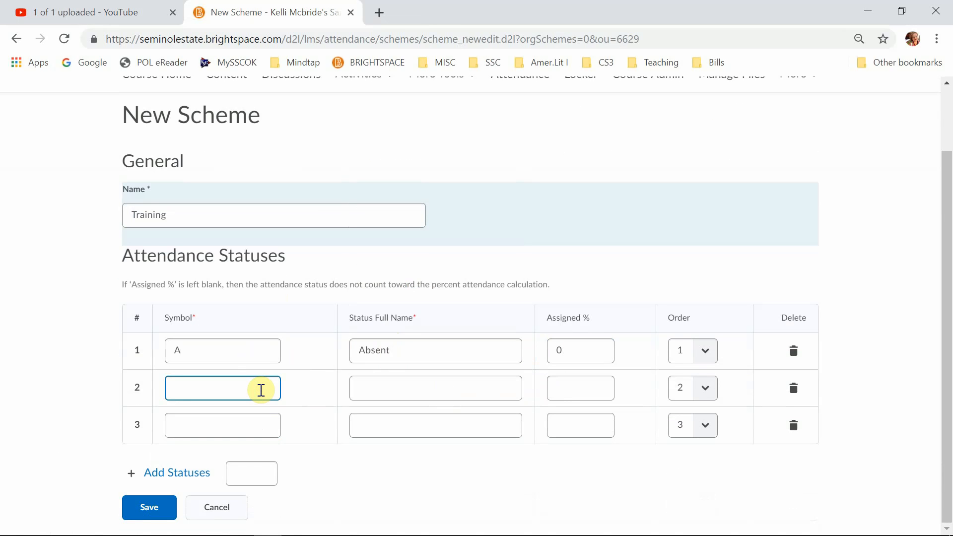
{"action": "key", "text": "Tab"}
{"action": "type", "text": "Present"}
{"action": "key", "text": "Tab"}
{"action": "type", "text": "100"}
{"action": "key", "text": "Tab"}
{"action": "key", "text": "Tab"}
{"action": "key", "text": "Tab"}
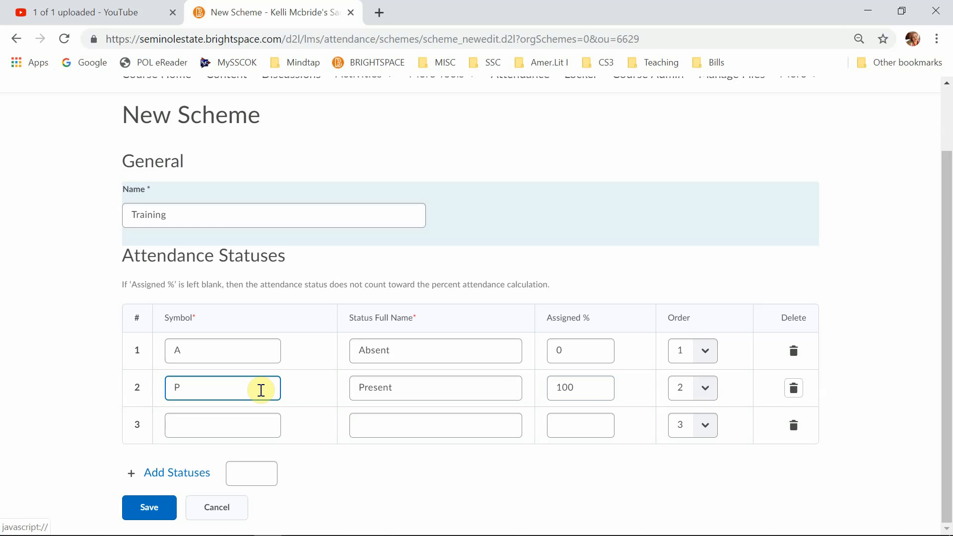
- Define the third attendance status as T, Tardy, with an assigned percentage of 90, and save the scheme
{"action": "type", "text": "T"}
{"action": "key", "text": "Tab"}
{"action": "type", "text": "T"}
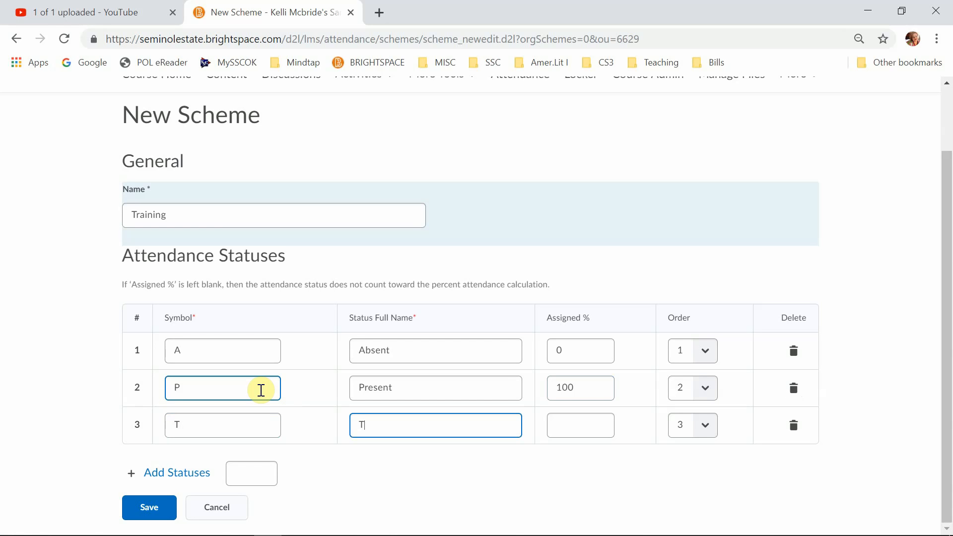
{"action": "type", "text": "ar"}
{"action": "key", "text": "BackSpace"}
{"action": "type", "text": "ad"}
{"action": "key", "text": "BackSpace"}
{"action": "type", "text": "rdy"}
{"action": "key", "text": "Tab"}
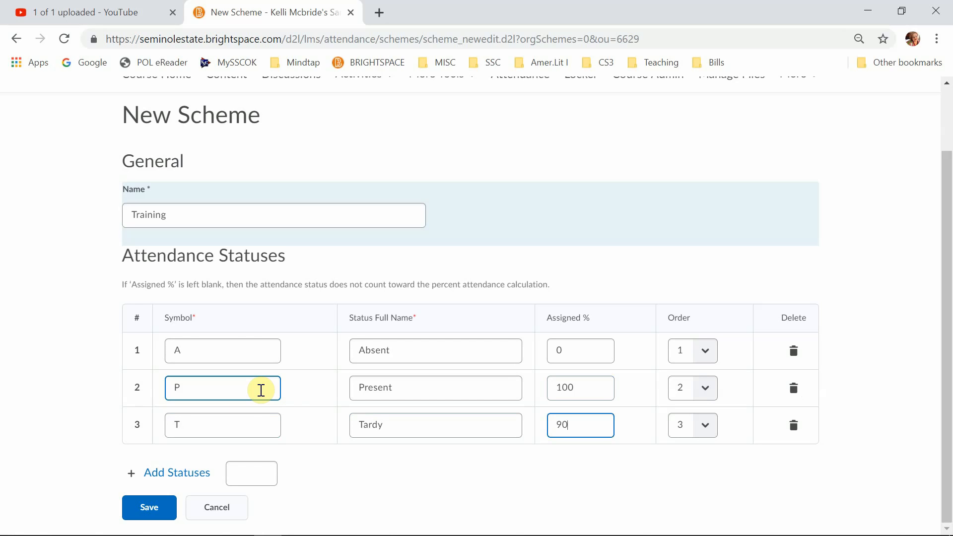
{"action": "type", "text": "90"}
{"action": "left_click", "coordinate": [155, 506]}
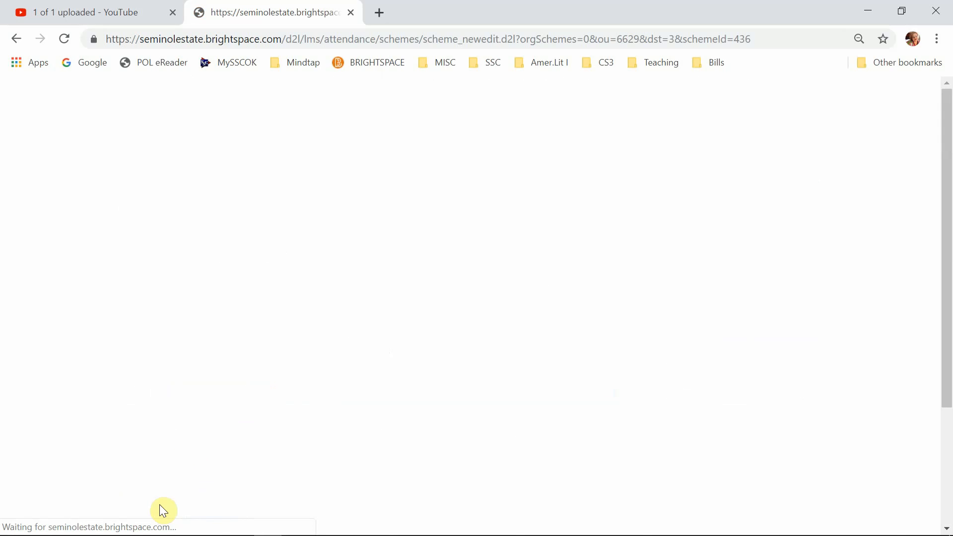
- Add 2 more blank status rows to the Training scheme
{"action": "scroll", "coordinate": [202, 449], "scroll_direction": "down", "scroll_amount": 2}
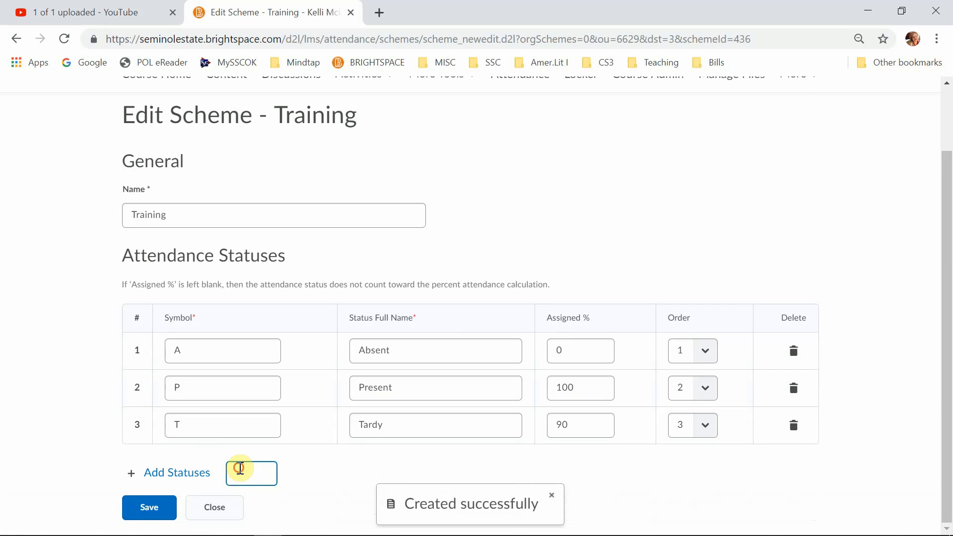
{"action": "type", "text": "2"}
{"action": "left_click", "coordinate": [177, 474]}
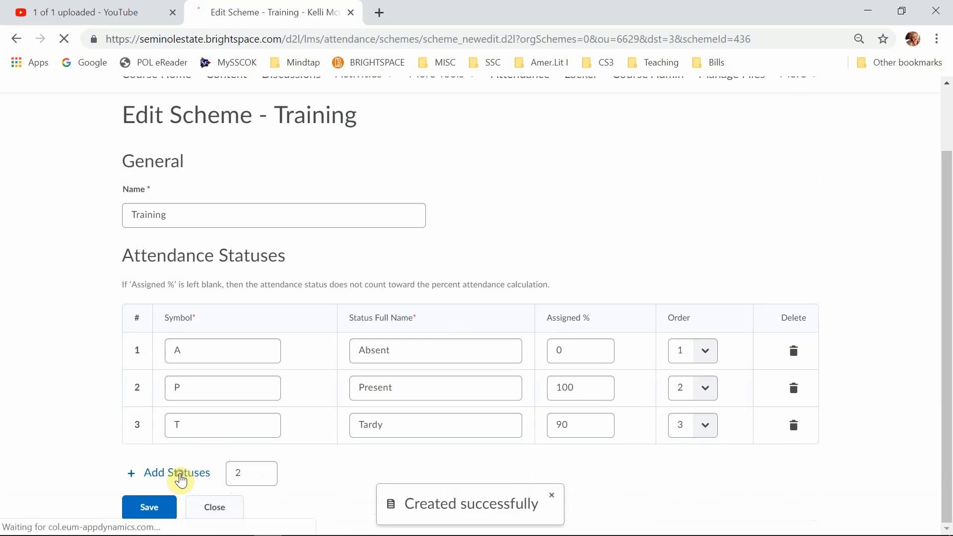
{"action": "left_click", "coordinate": [206, 390]}
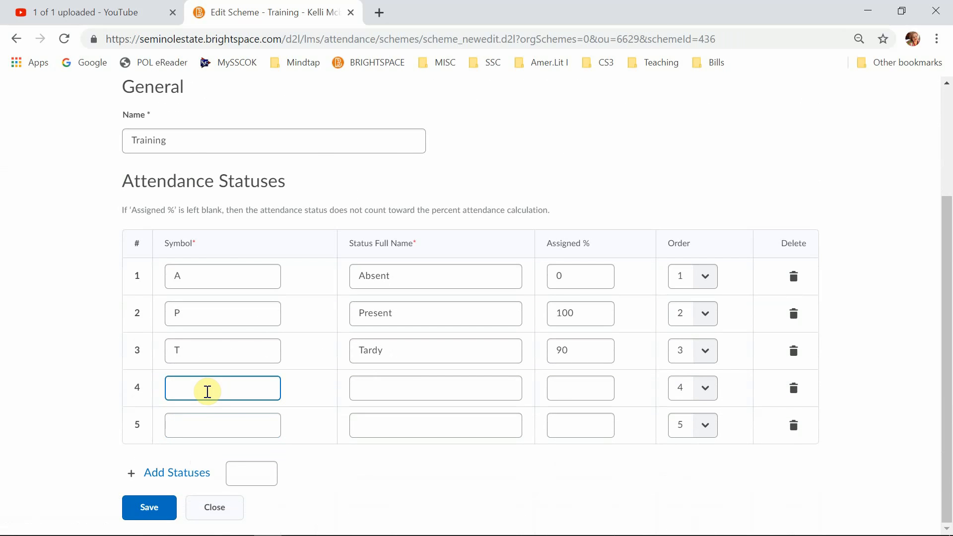
- Define the fourth attendance status with symbol L, full name Late and an assigned percentage of 50
{"action": "scroll", "coordinate": [206, 392], "scroll_direction": "down", "scroll_amount": 1}
{"action": "scroll", "coordinate": [208, 392], "scroll_direction": "down", "scroll_amount": 2}
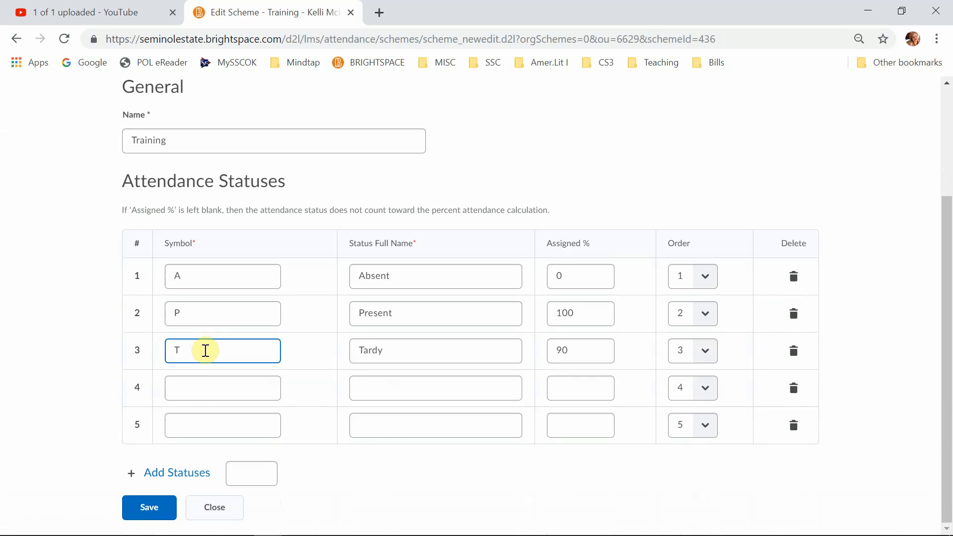
{"action": "left_click", "coordinate": [200, 392]}
{"action": "type", "text": "L"}
{"action": "key", "text": "Tab"}
{"action": "type", "text": "Late"}
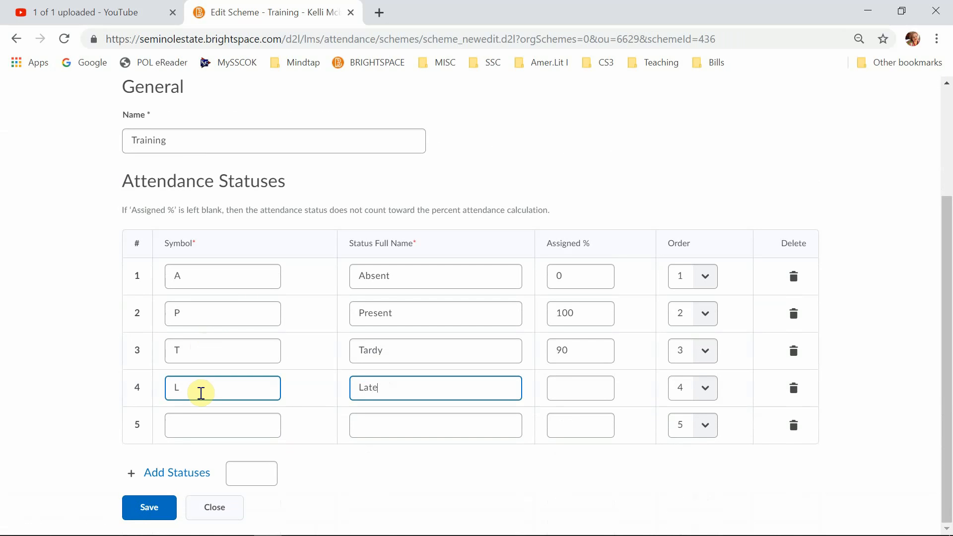
{"action": "key", "text": "Tab"}
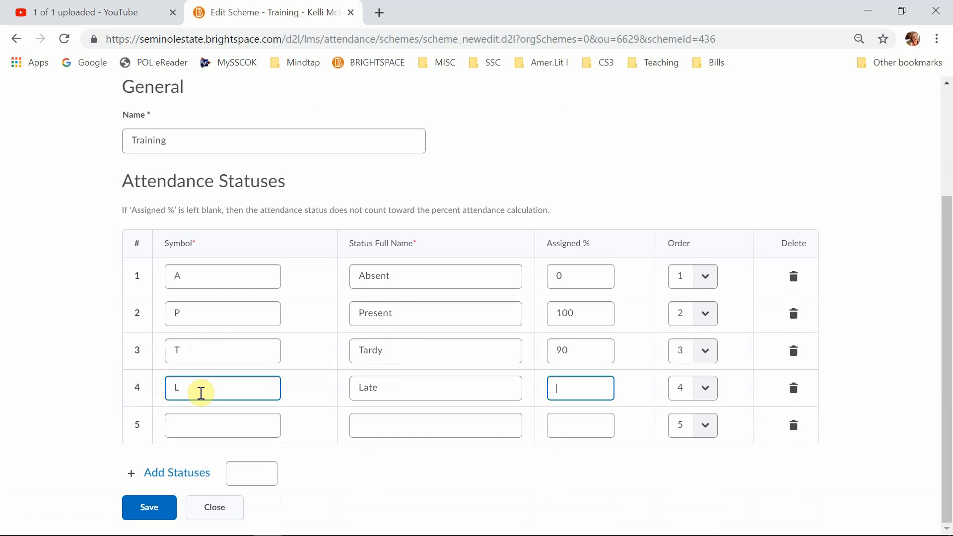
{"action": "type", "text": "50"}
- Define the fifth attendance status as X, Excused, with an assigned percentage of 0, then save and close the Training scheme
{"action": "left_click", "coordinate": [206, 426]}
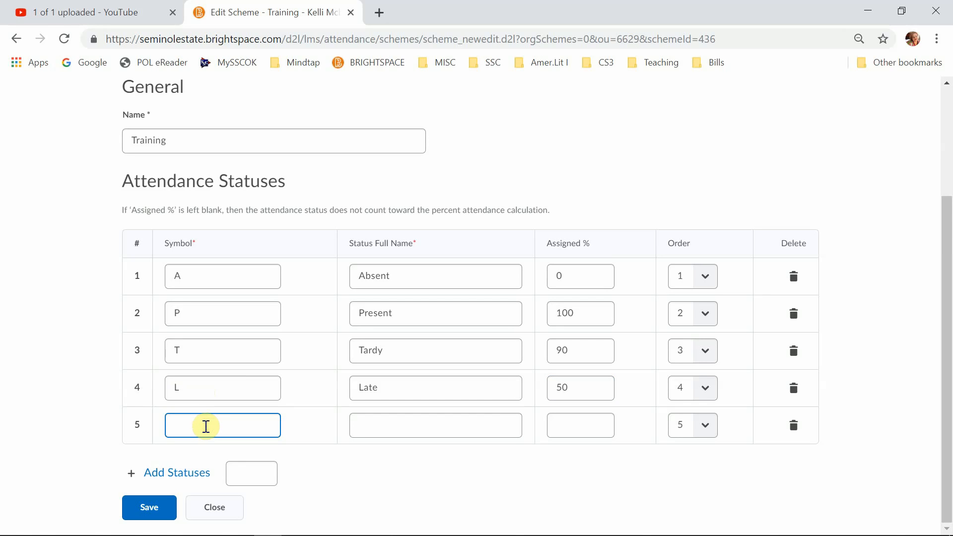
{"action": "type", "text": "X"}
{"action": "key", "text": "Tab"}
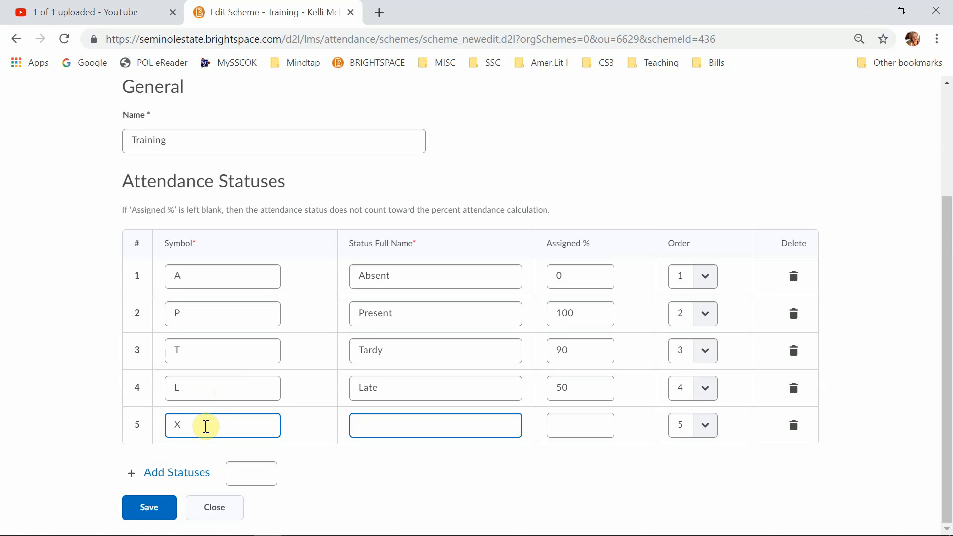
{"action": "type", "text": "Excused"}
{"action": "key", "text": "Tab"}
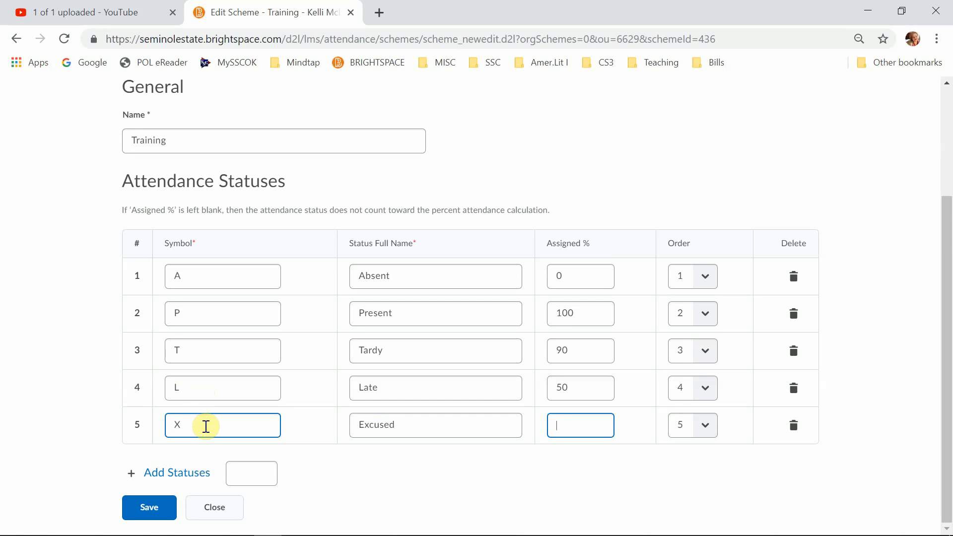
{"action": "type", "text": "0"}
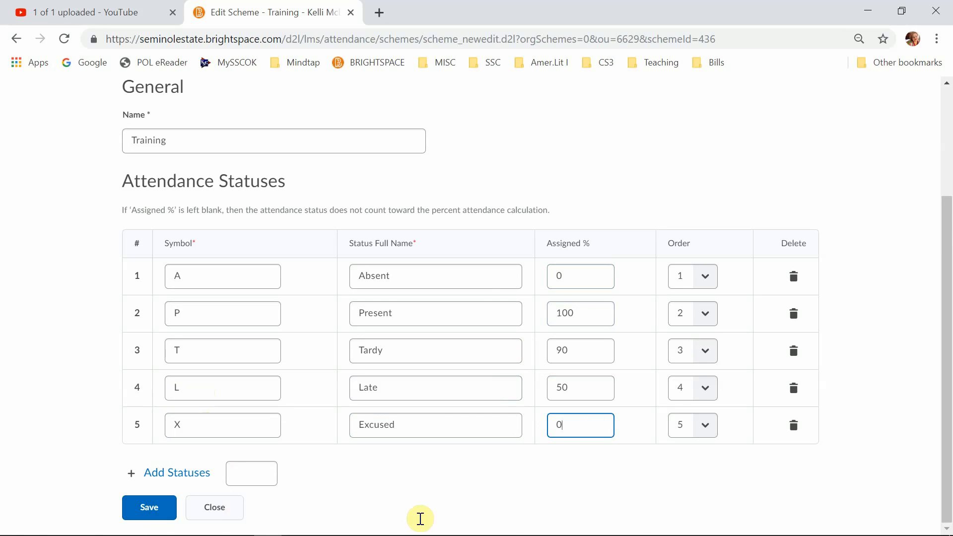
{"action": "left_click", "coordinate": [141, 511]}
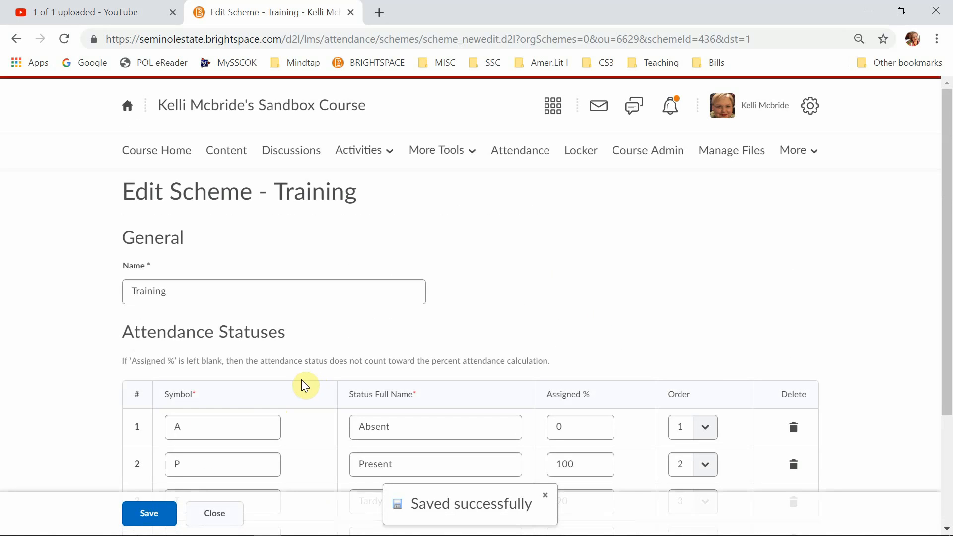
{"action": "left_click", "coordinate": [224, 522]}
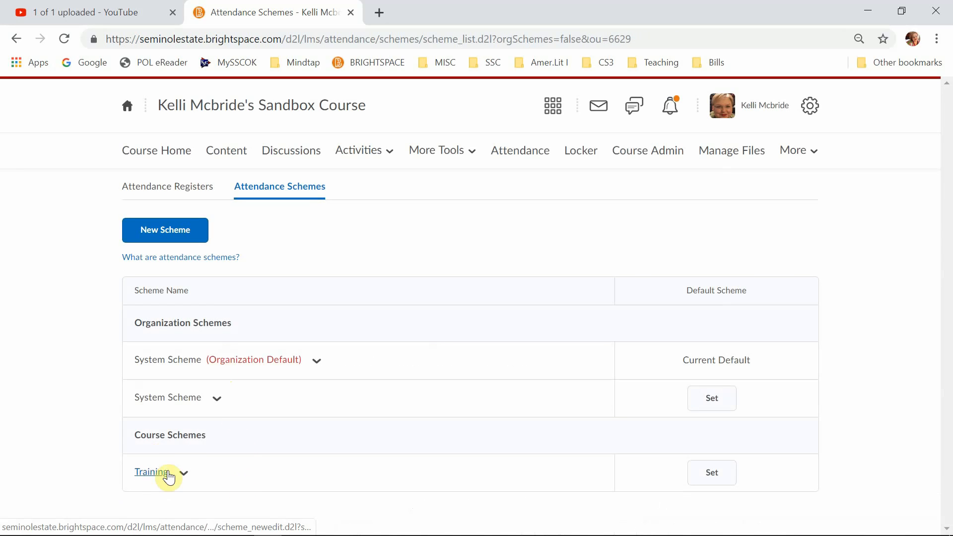
- Change the MWF ENG 1113 register's attendance scheme to Training, confirm saving the change, and close the register
{"action": "left_click", "coordinate": [193, 193]}
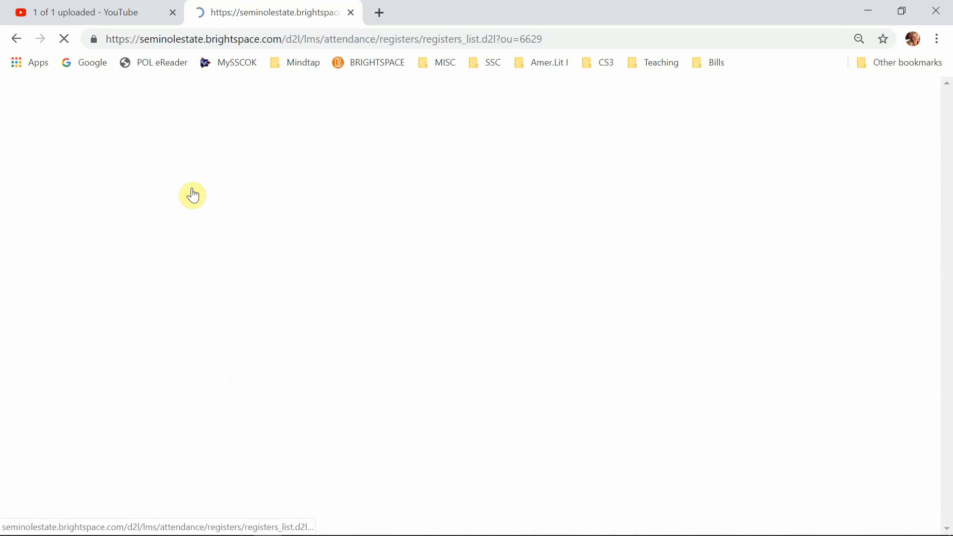
{"action": "left_click", "coordinate": [221, 328]}
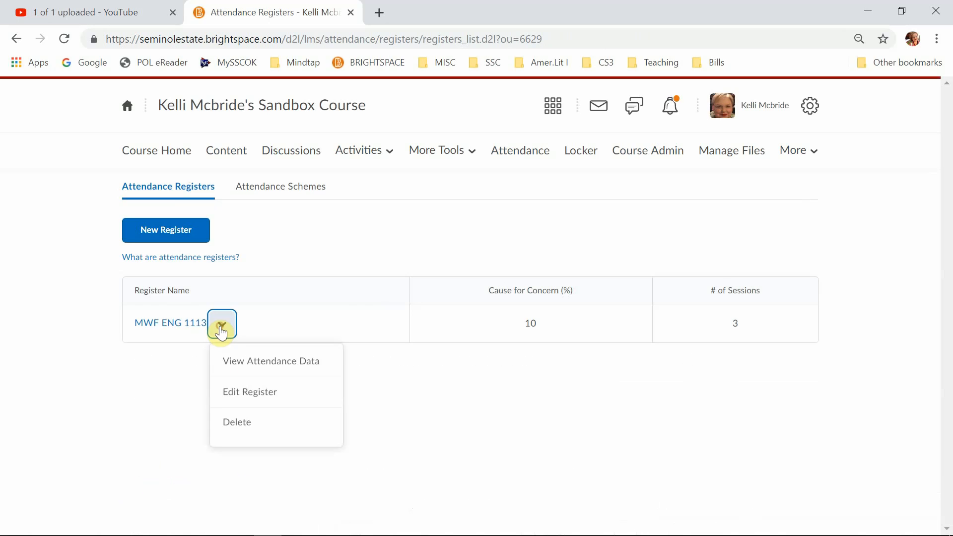
{"action": "left_click", "coordinate": [240, 392]}
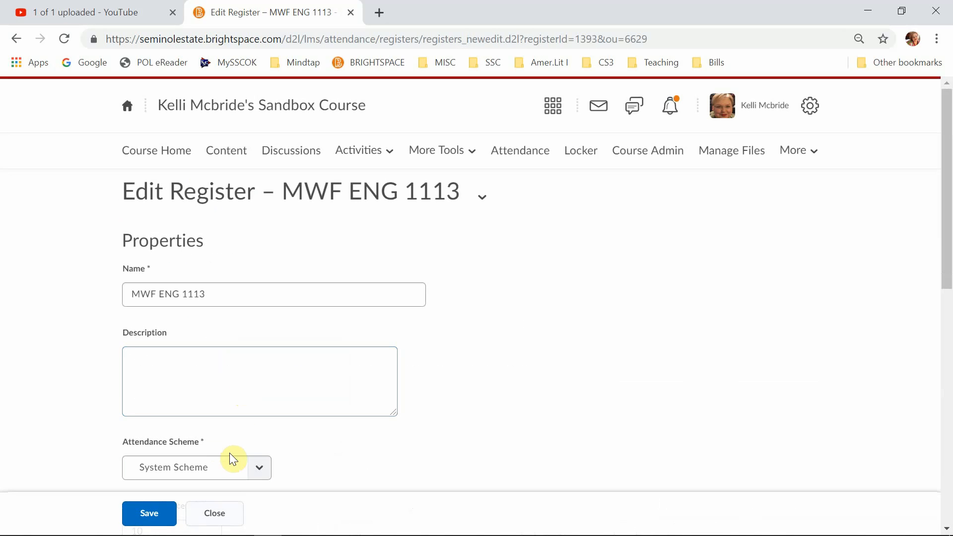
{"action": "left_click", "coordinate": [233, 467]}
{"action": "left_click", "coordinate": [216, 446]}
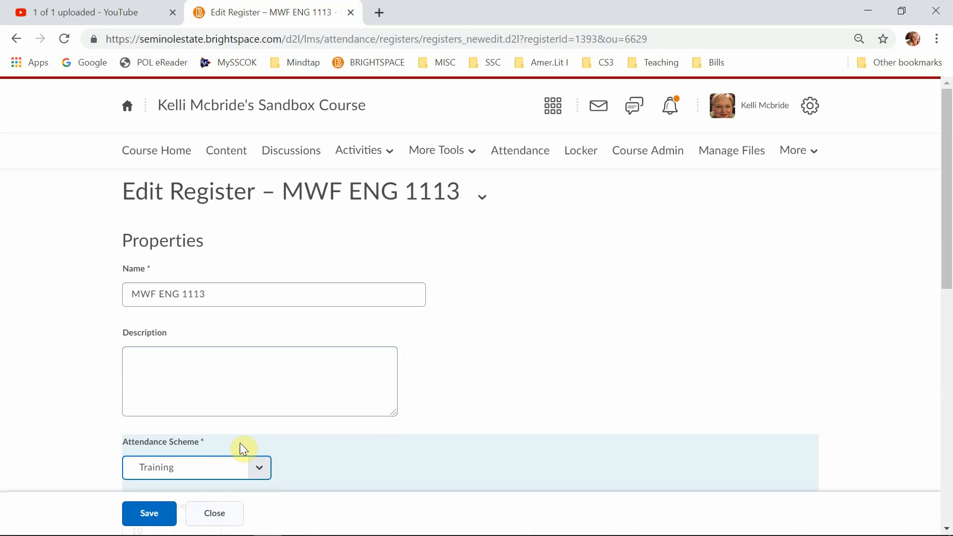
{"action": "scroll", "coordinate": [303, 437], "scroll_direction": "down", "scroll_amount": 4}
{"action": "left_click", "coordinate": [145, 519]}
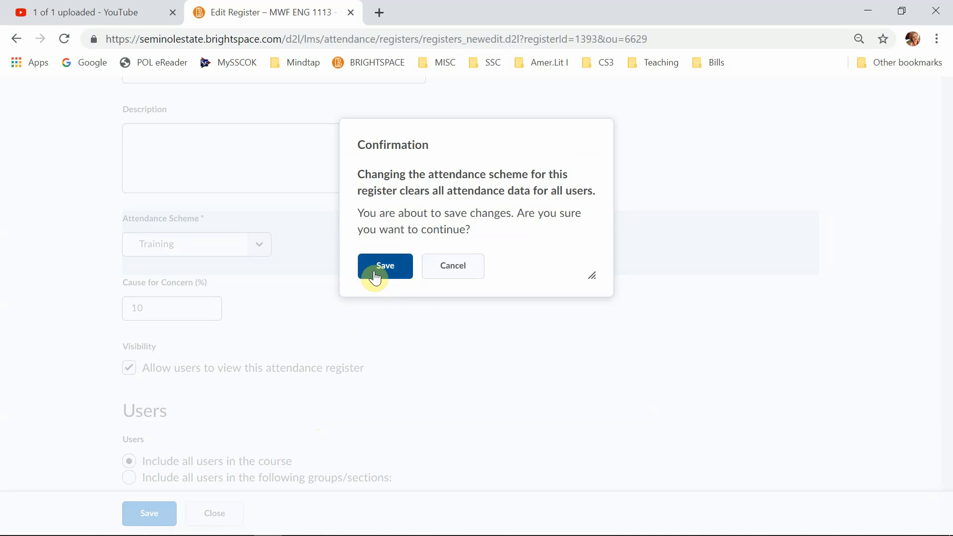
{"action": "left_click", "coordinate": [379, 271]}
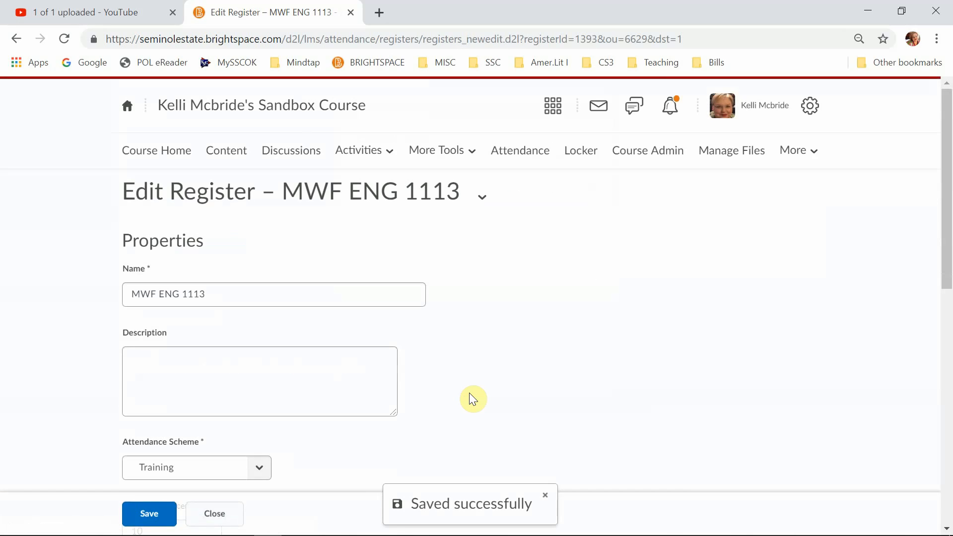
{"action": "scroll", "coordinate": [473, 397], "scroll_direction": "down", "scroll_amount": 8}
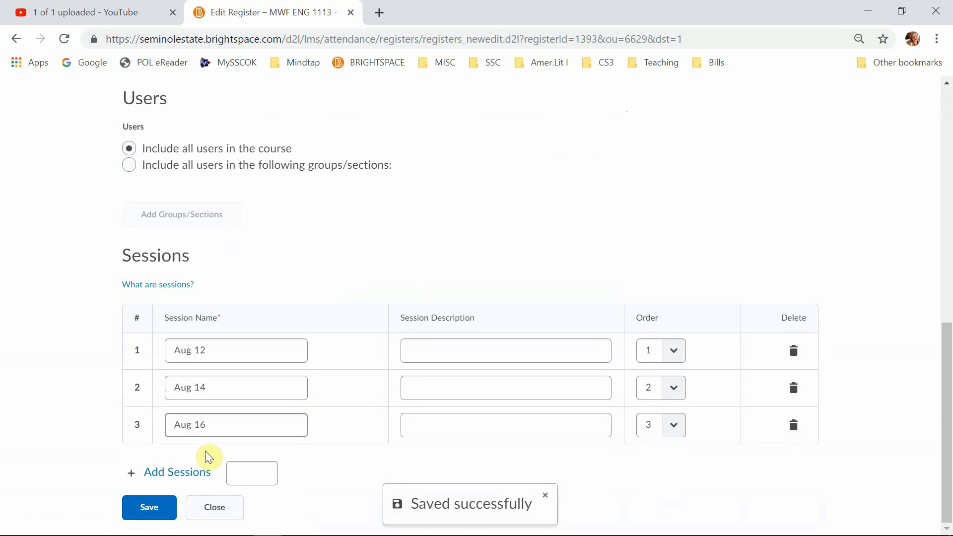
{"action": "left_click", "coordinate": [224, 510]}
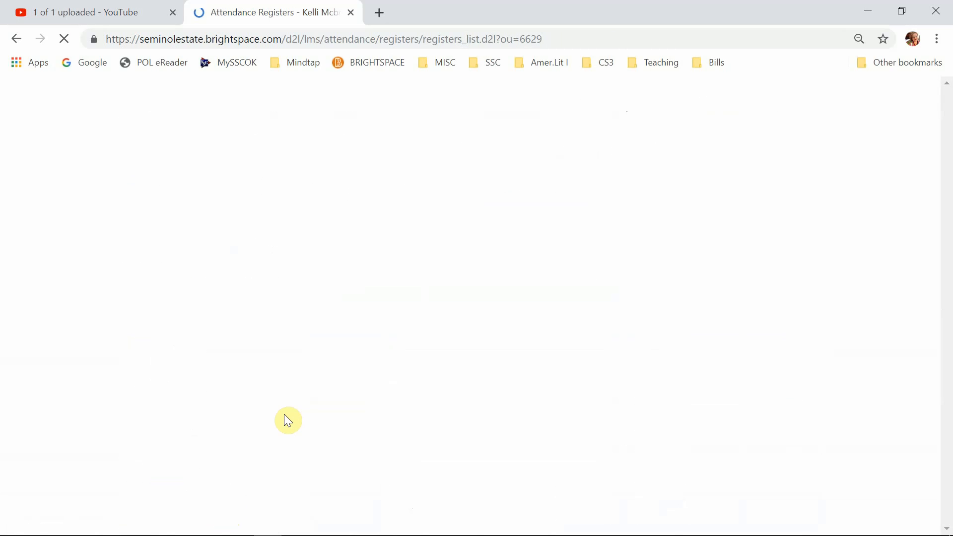
- Set the student's attendance status for the Aug 12 session of MWF ENG 1113 to L, save it and close the session
{"action": "left_click", "coordinate": [180, 332]}
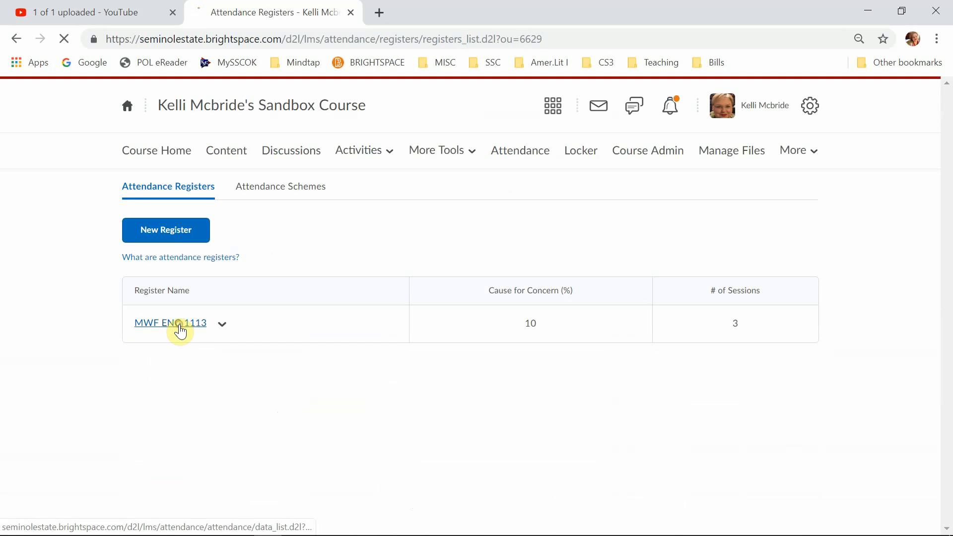
{"action": "scroll", "coordinate": [333, 396], "scroll_direction": "down", "scroll_amount": 2}
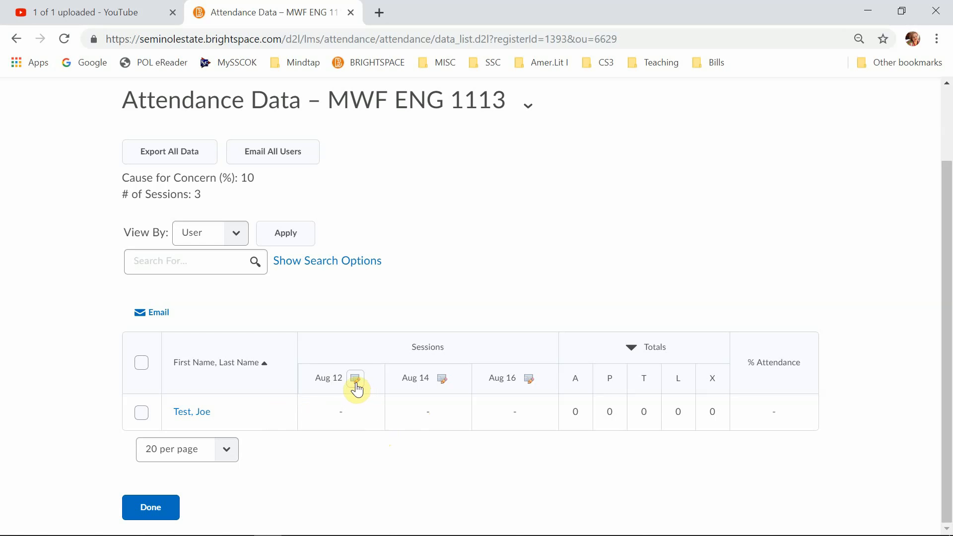
{"action": "left_click", "coordinate": [356, 385]}
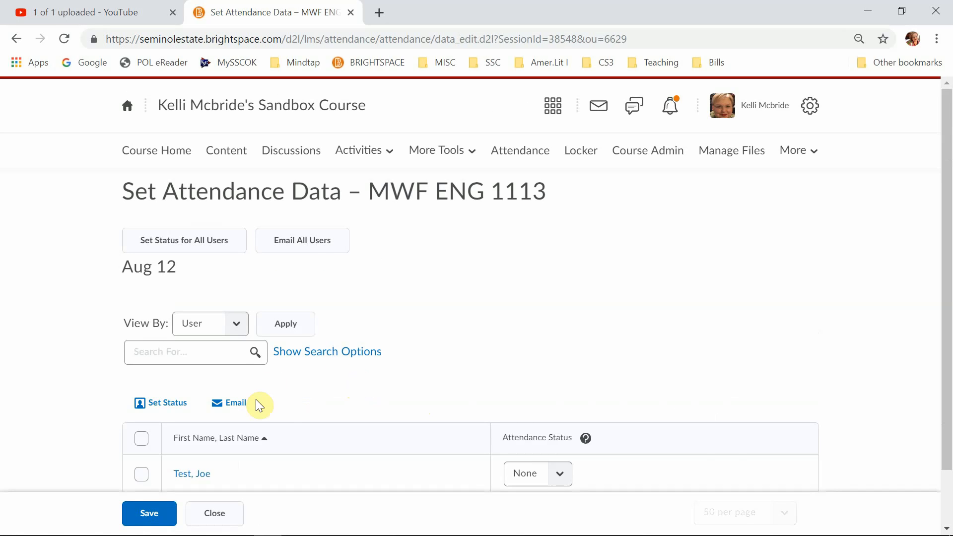
{"action": "scroll", "coordinate": [257, 405], "scroll_direction": "down", "scroll_amount": 1}
{"action": "left_click", "coordinate": [569, 410]}
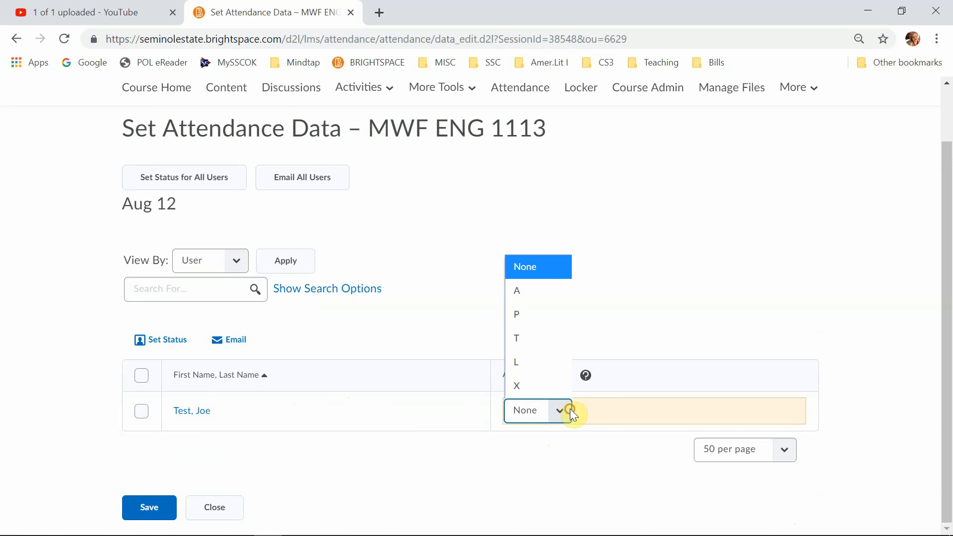
{"action": "left_click", "coordinate": [540, 363]}
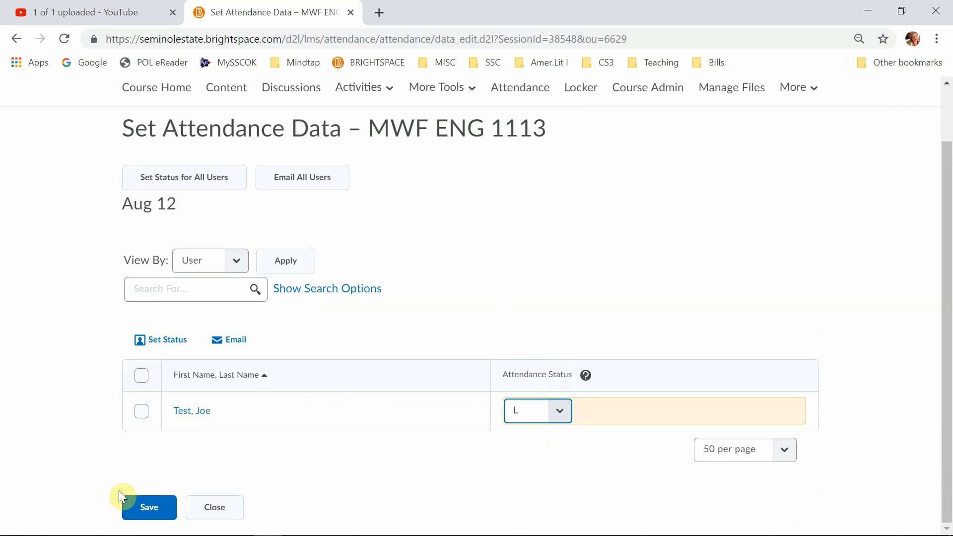
{"action": "left_click", "coordinate": [140, 506]}
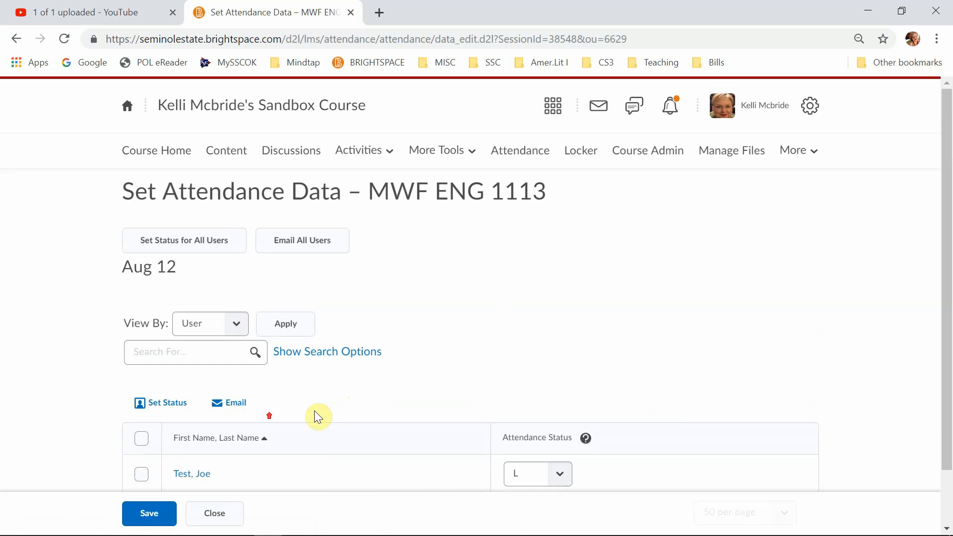
{"action": "scroll", "coordinate": [326, 417], "scroll_direction": "down", "scroll_amount": 2}
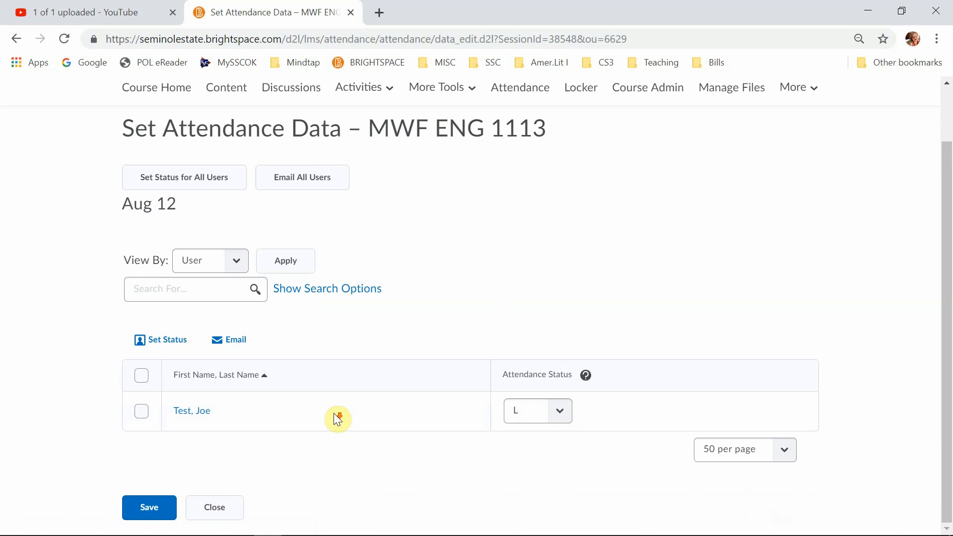
{"action": "left_click", "coordinate": [149, 507]}
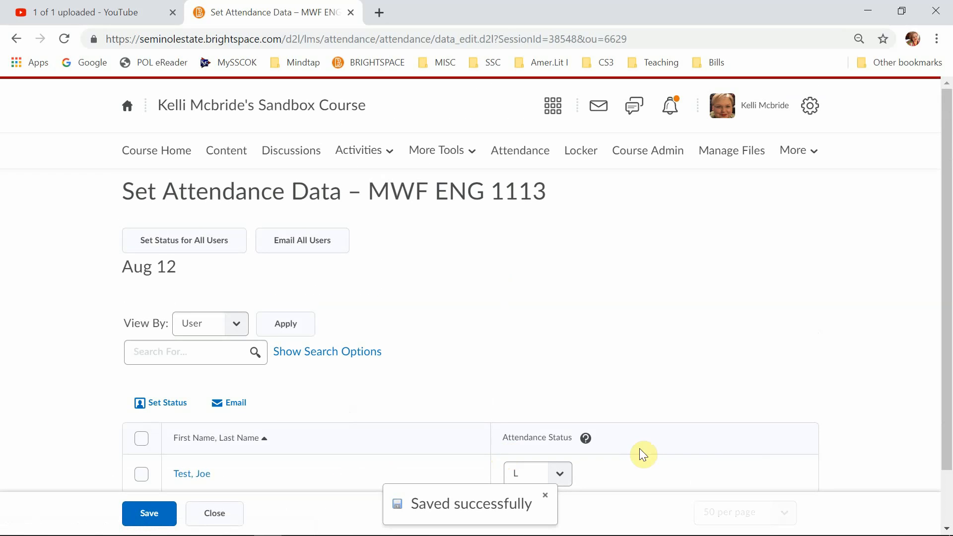
{"action": "scroll", "coordinate": [643, 449], "scroll_direction": "down", "scroll_amount": 2}
{"action": "left_click", "coordinate": [208, 511]}
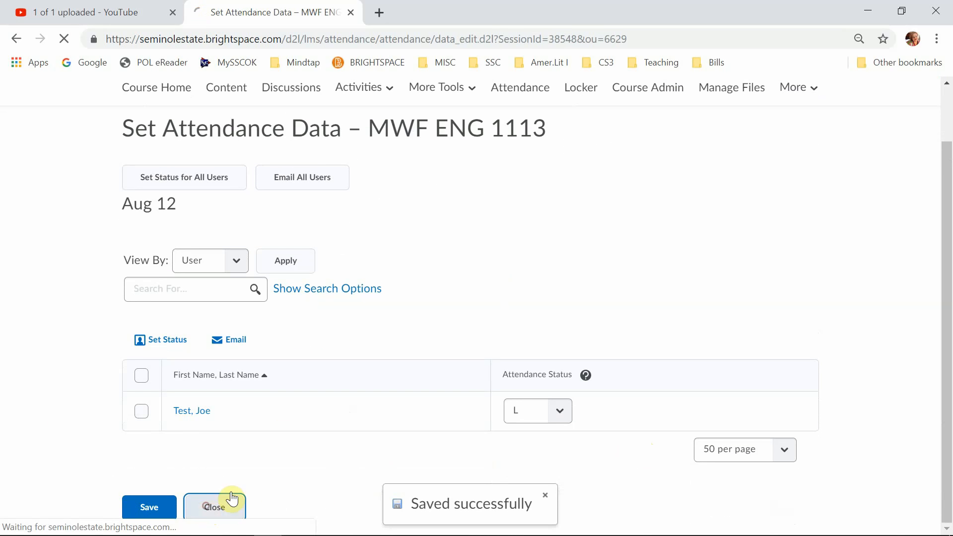
- Review the register's attendance data, collapse the status totals, and return to the list of registers
{"action": "scroll", "coordinate": [318, 440], "scroll_direction": "down", "scroll_amount": 2}
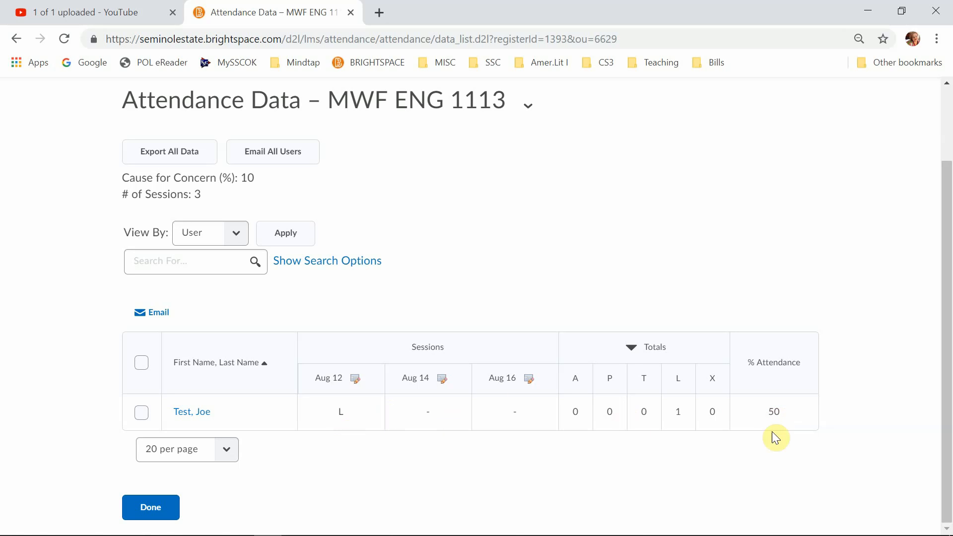
{"action": "left_click", "coordinate": [631, 347]}
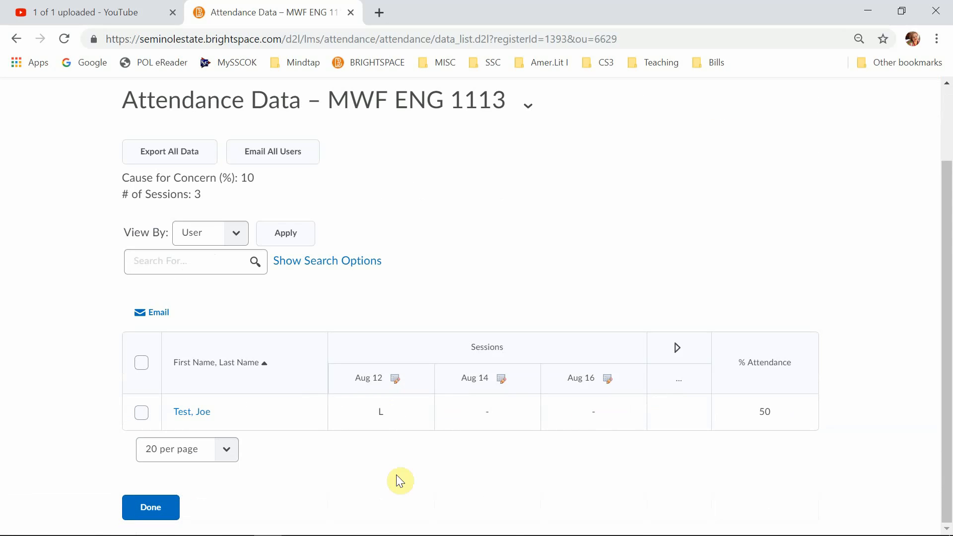
{"action": "left_click", "coordinate": [160, 507]}
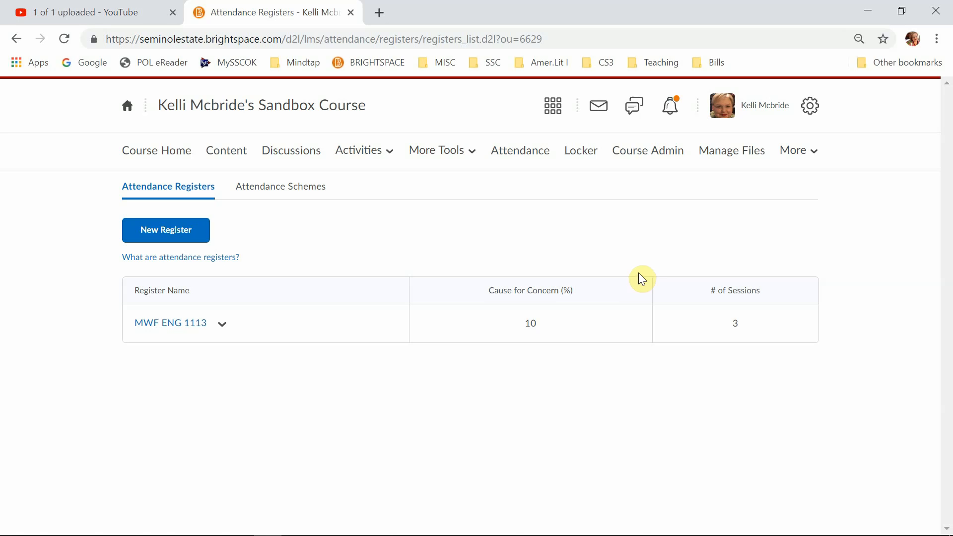
- Open the course classlist, review its participants, and start a new email message to the whole class
{"action": "left_click", "coordinate": [474, 155]}
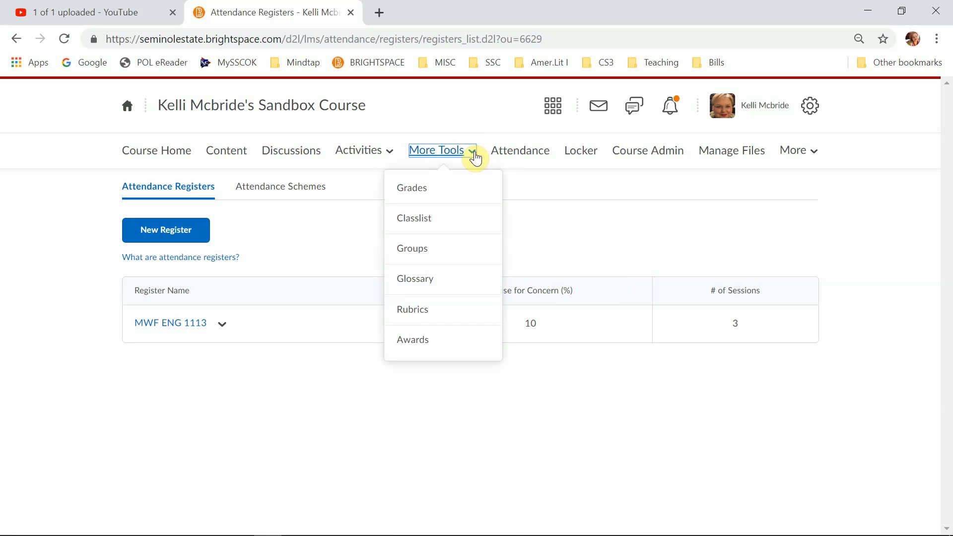
{"action": "left_click", "coordinate": [427, 224]}
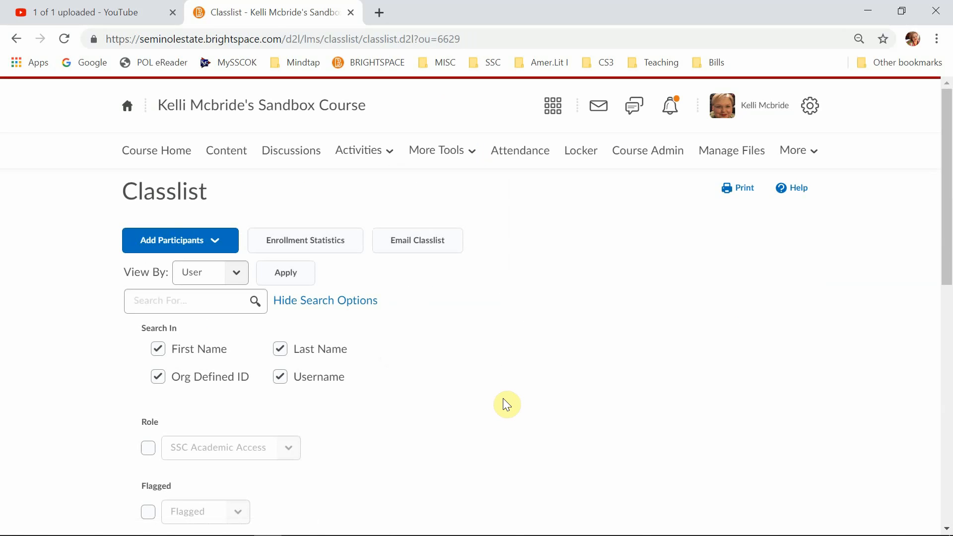
{"action": "scroll", "coordinate": [506, 405], "scroll_direction": "down", "scroll_amount": 10}
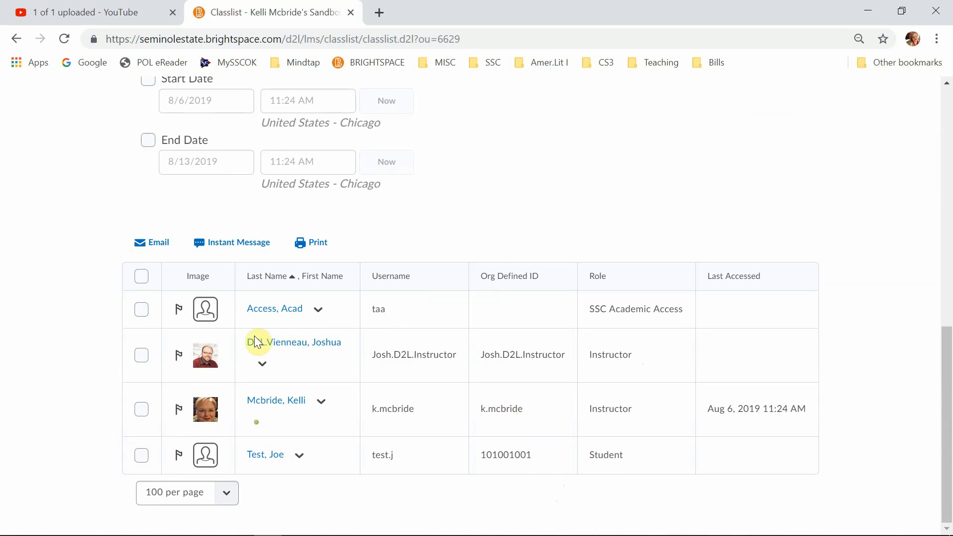
{"action": "scroll", "coordinate": [444, 253], "scroll_direction": "up", "scroll_amount": 9}
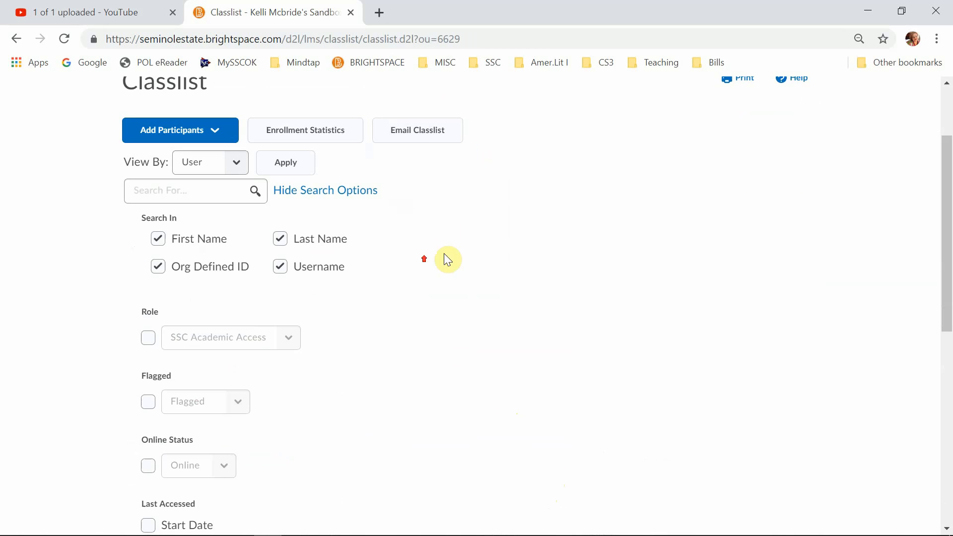
{"action": "left_click", "coordinate": [432, 136]}
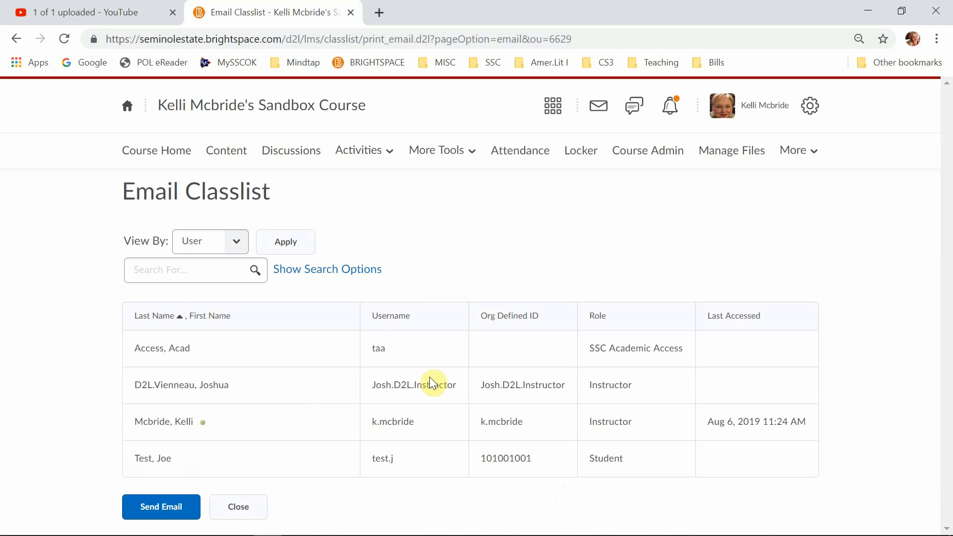
{"action": "left_click", "coordinate": [155, 506]}
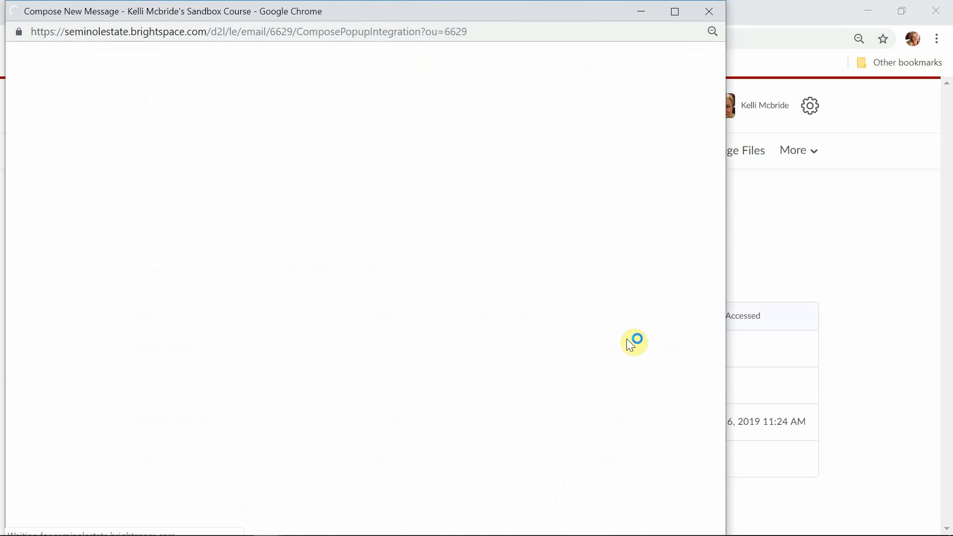
- Review the recipients and body of the class email, discard the unsent message, and return to the classlist
{"action": "left_click", "coordinate": [188, 306]}
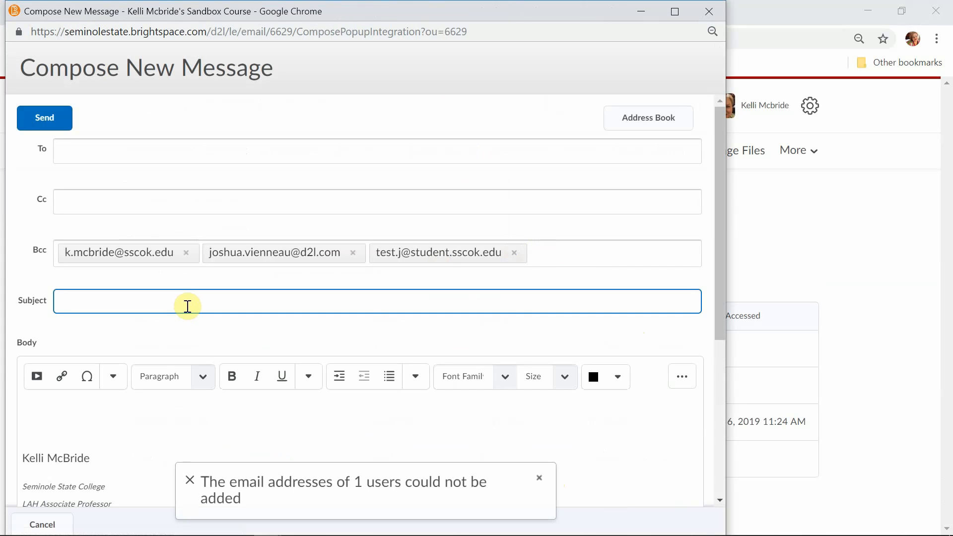
{"action": "scroll", "coordinate": [201, 435], "scroll_direction": "down", "scroll_amount": 5}
{"action": "scroll", "coordinate": [204, 436], "scroll_direction": "up", "scroll_amount": 5}
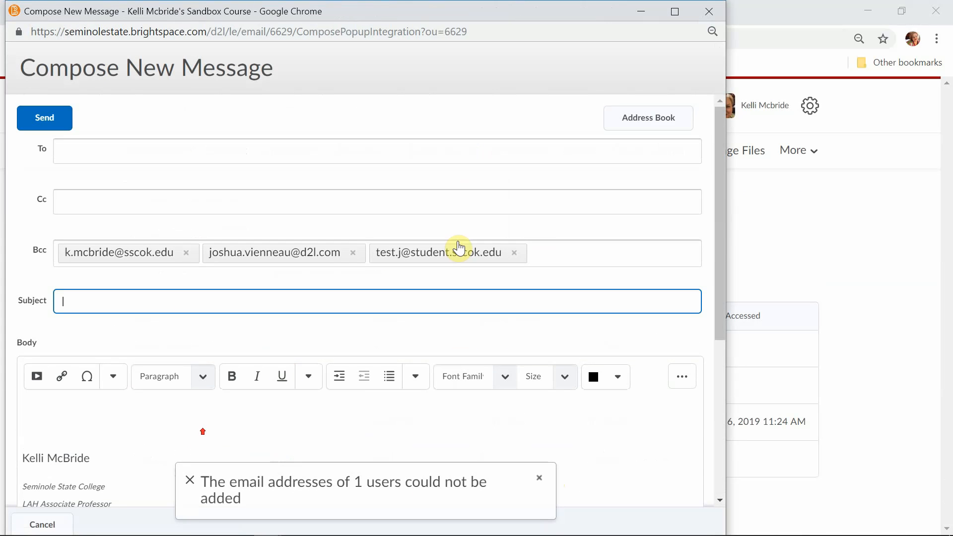
{"action": "left_click", "coordinate": [709, 12]}
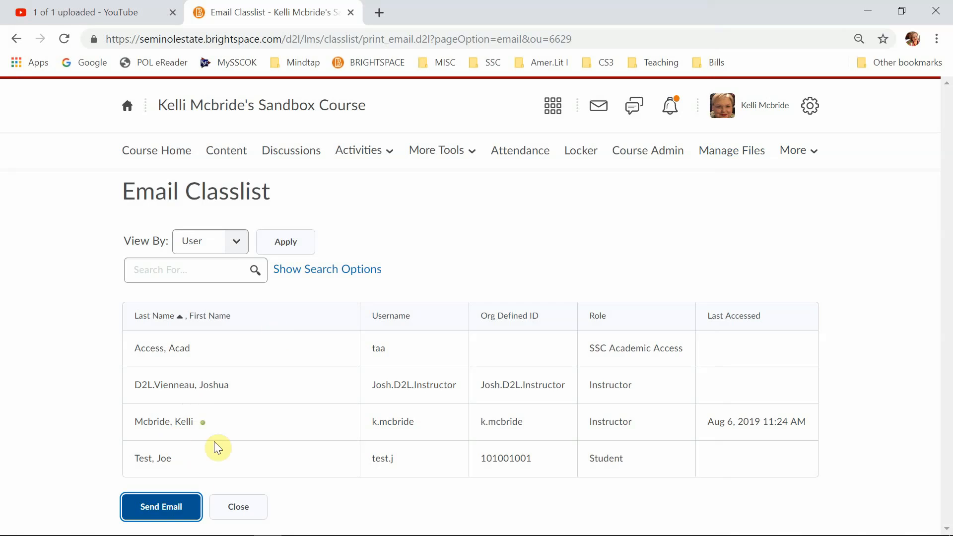
{"action": "left_click", "coordinate": [233, 506]}
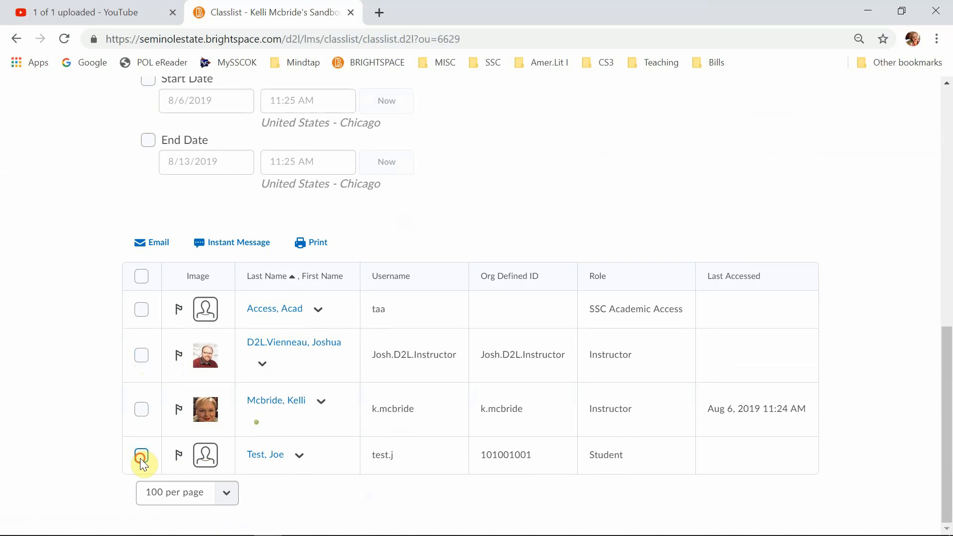
- Try selecting only the student participant in the classlist and clear that selection
{"action": "left_click", "coordinate": [142, 456]}
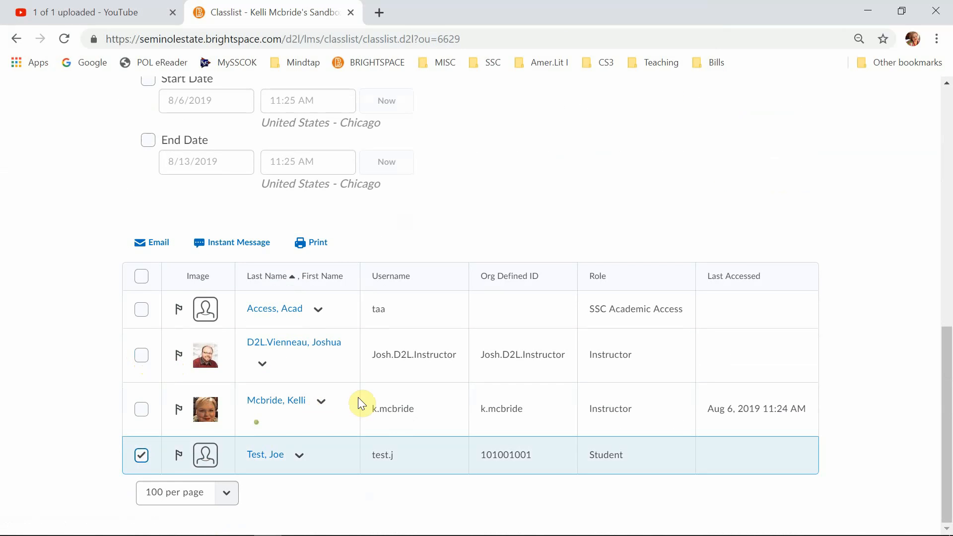
{"action": "left_click", "coordinate": [143, 455]}
- Open the classlist's enrollment statistics, examine enrollments and withdrawals by role, and return to the classlist
{"action": "scroll", "coordinate": [469, 365], "scroll_direction": "up", "scroll_amount": 8}
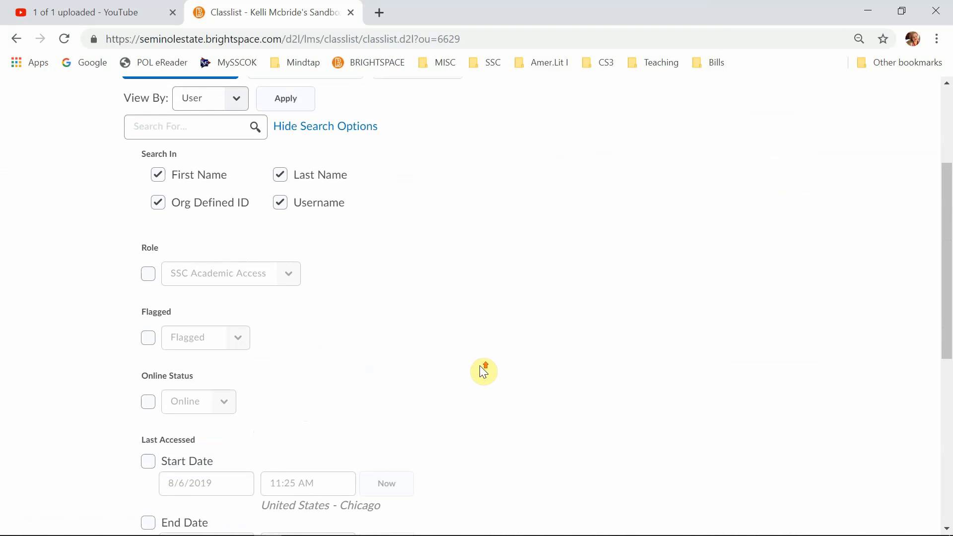
{"action": "scroll", "coordinate": [480, 367], "scroll_direction": "up", "scroll_amount": 3}
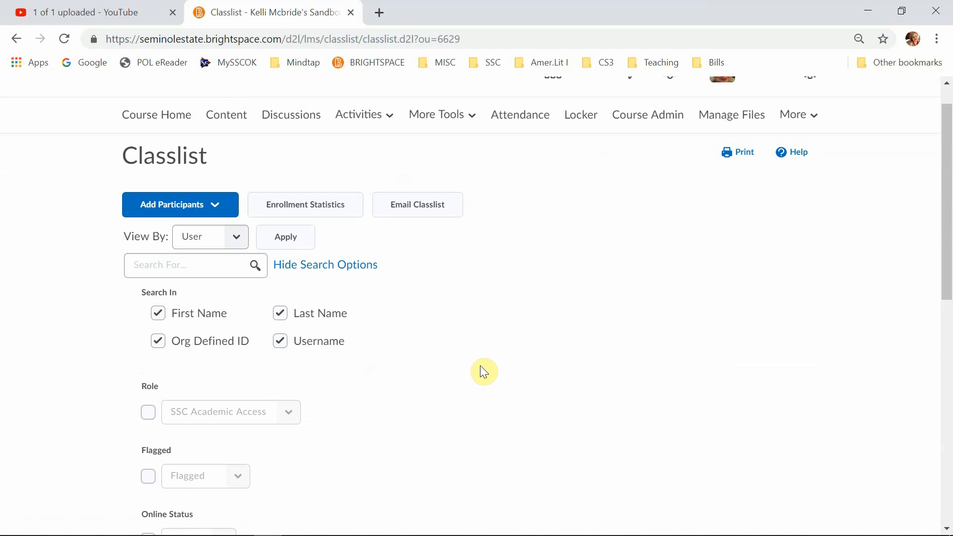
{"action": "left_click", "coordinate": [335, 211]}
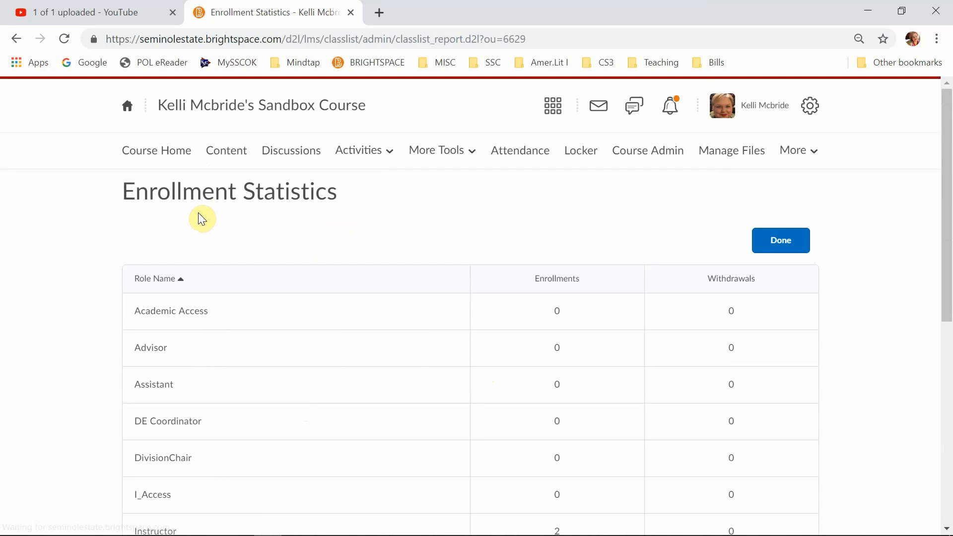
{"action": "scroll", "coordinate": [305, 392], "scroll_direction": "down", "scroll_amount": 8}
{"action": "scroll", "coordinate": [305, 389], "scroll_direction": "up", "scroll_amount": 3}
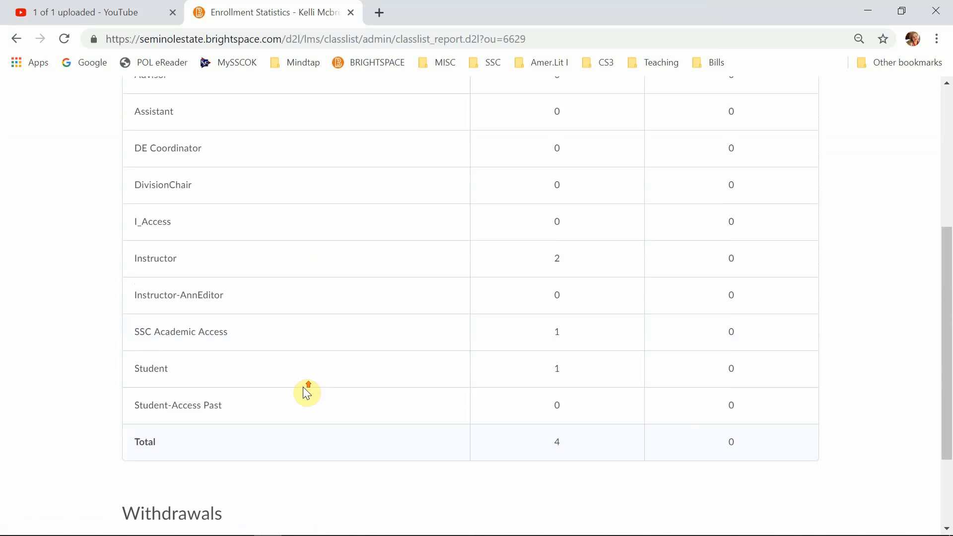
{"action": "scroll", "coordinate": [313, 396], "scroll_direction": "down", "scroll_amount": 3}
{"action": "scroll", "coordinate": [322, 396], "scroll_direction": "up", "scroll_amount": 10}
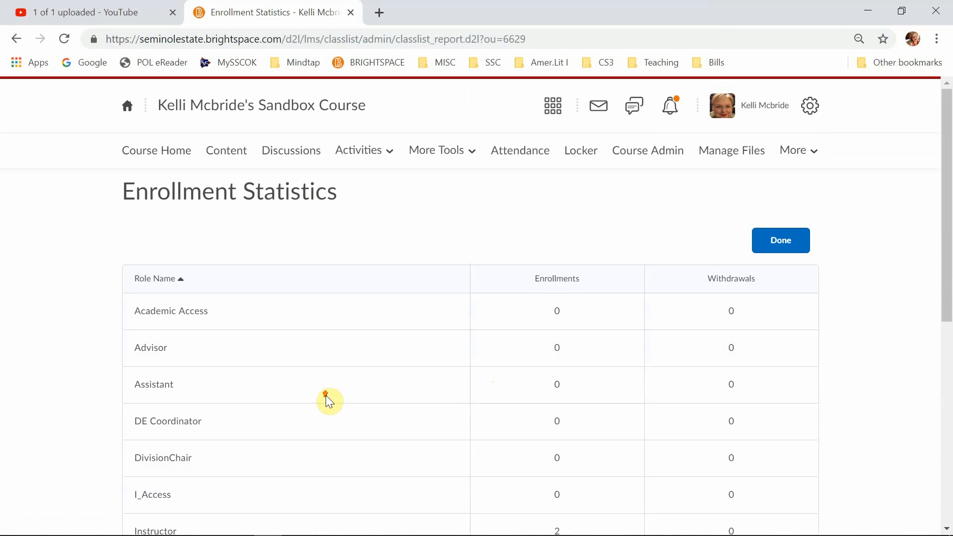
{"action": "left_click", "coordinate": [788, 240]}
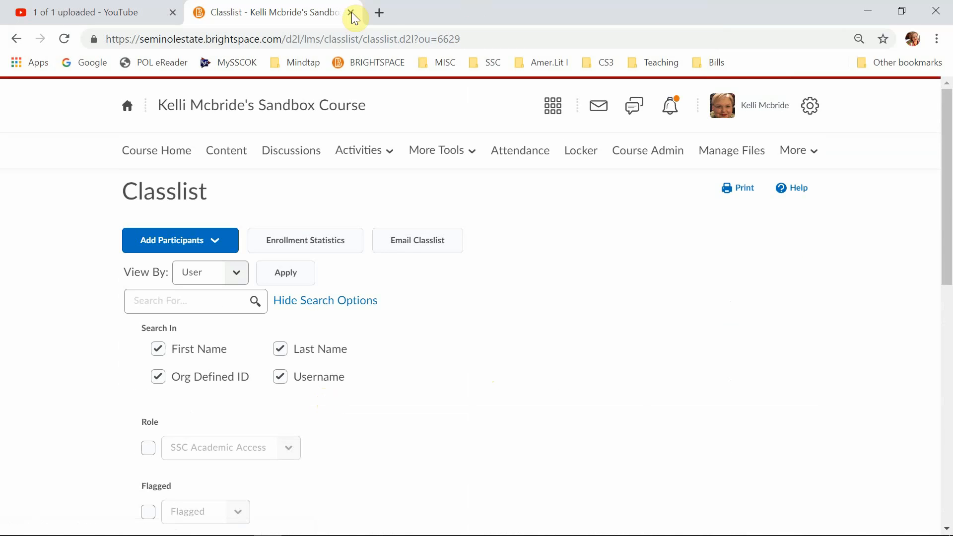
- Open the MySSCOK portal in a new browser tab and log in
{"action": "left_click", "coordinate": [381, 11]}
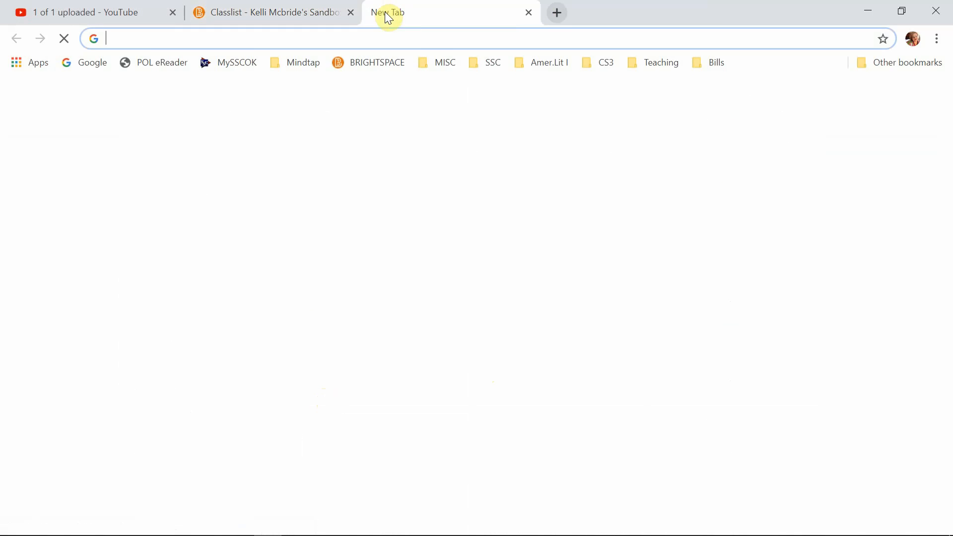
{"action": "left_click", "coordinate": [218, 64]}
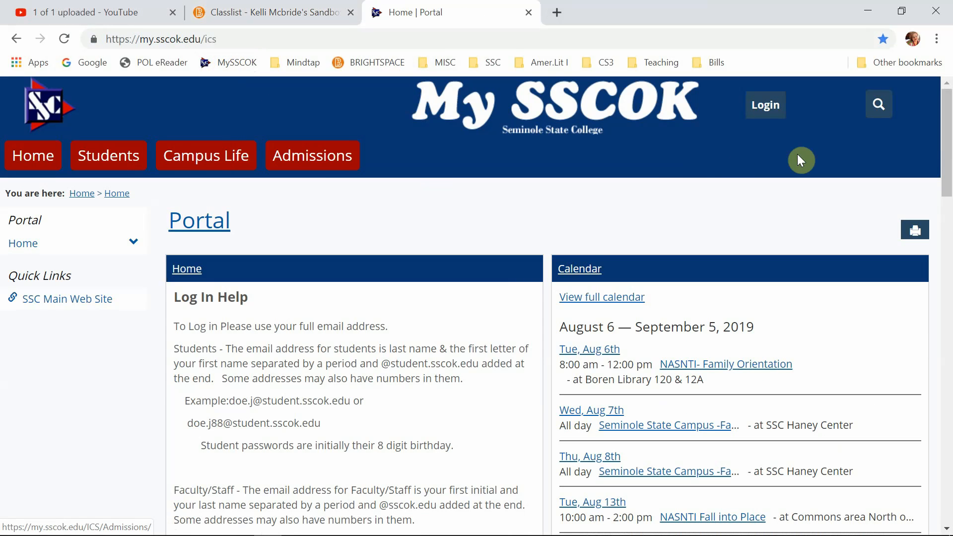
{"action": "left_click", "coordinate": [768, 112]}
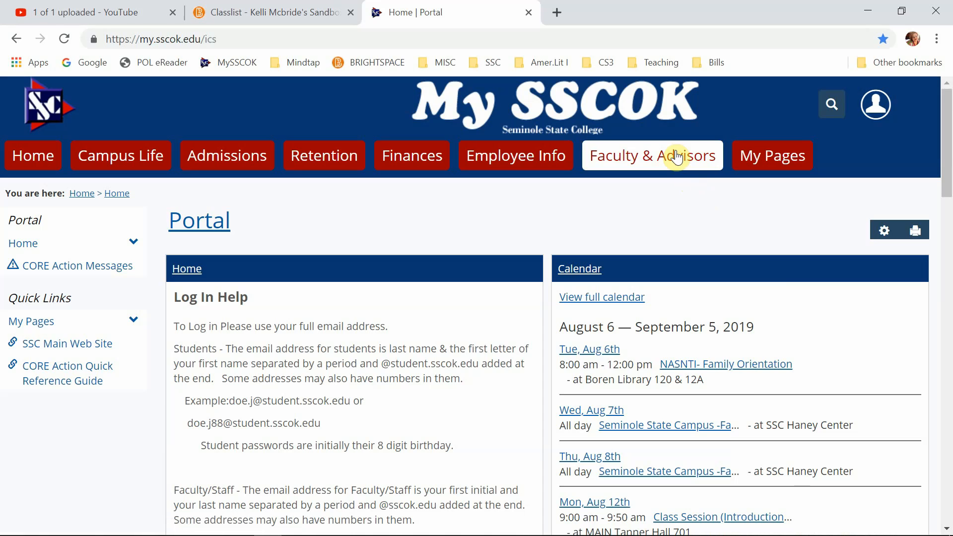
- Go to the portal's Faculty & Advisors area and open the Class List for ENG 1113 02
{"action": "left_click", "coordinate": [676, 157]}
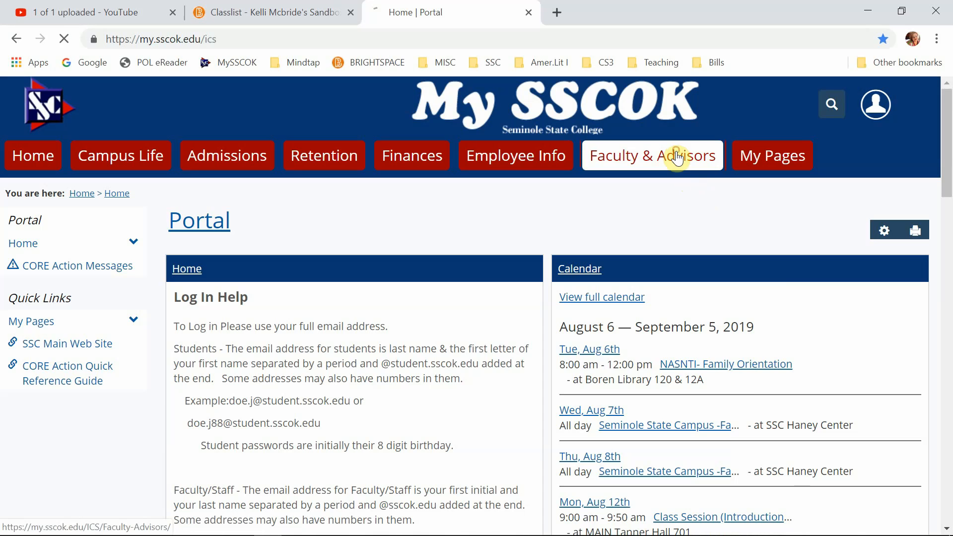
{"action": "left_click", "coordinate": [758, 380]}
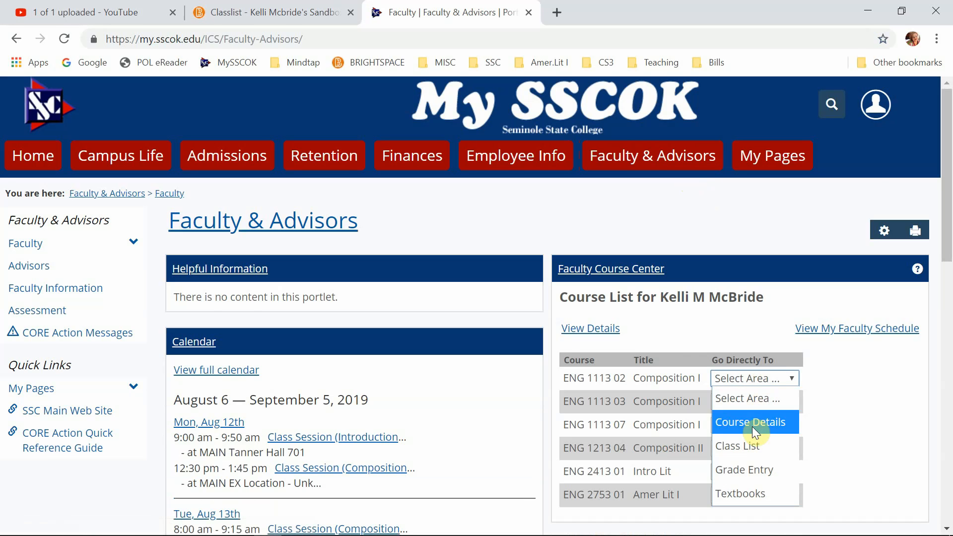
{"action": "left_click", "coordinate": [757, 444]}
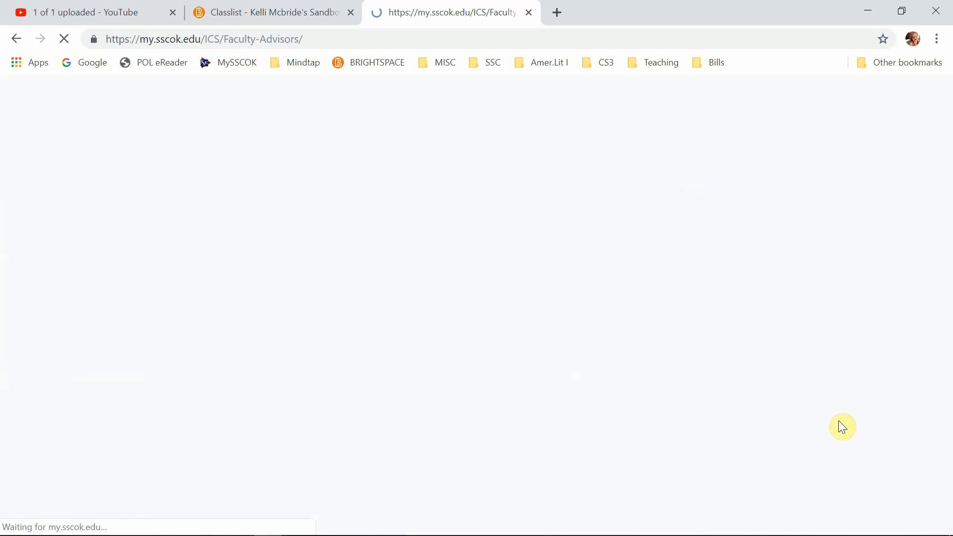
- Mark all students in the ENG 1113 02 class list for email, look through the list, and close the portal page
{"action": "scroll", "coordinate": [472, 390], "scroll_direction": "down", "scroll_amount": 5}
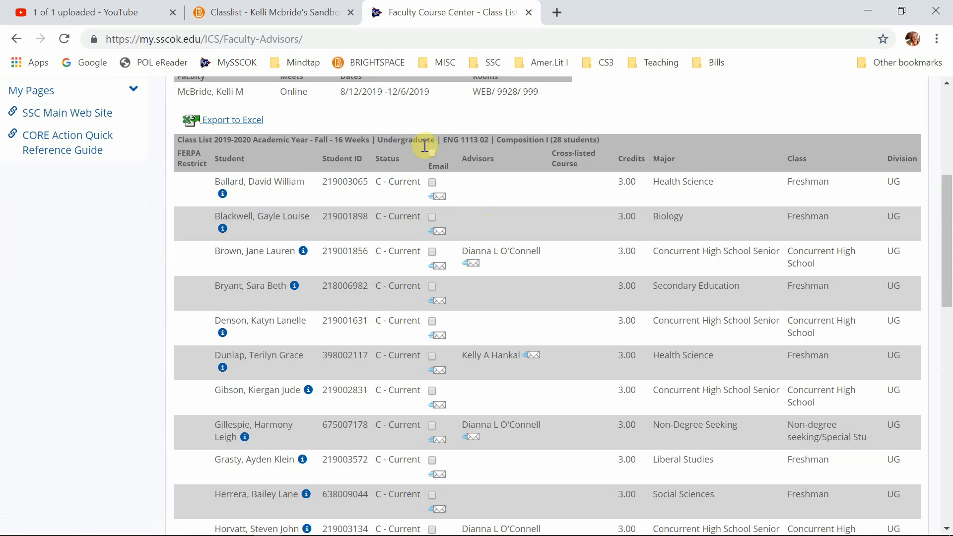
{"action": "left_click", "coordinate": [432, 154]}
{"action": "scroll", "coordinate": [534, 325], "scroll_direction": "down", "scroll_amount": 9}
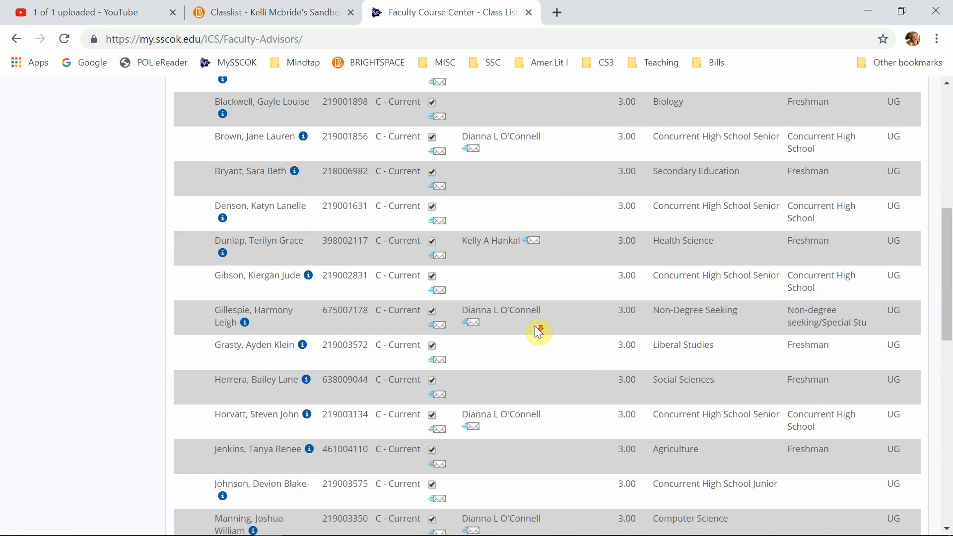
{"action": "scroll", "coordinate": [538, 339], "scroll_direction": "down", "scroll_amount": 6}
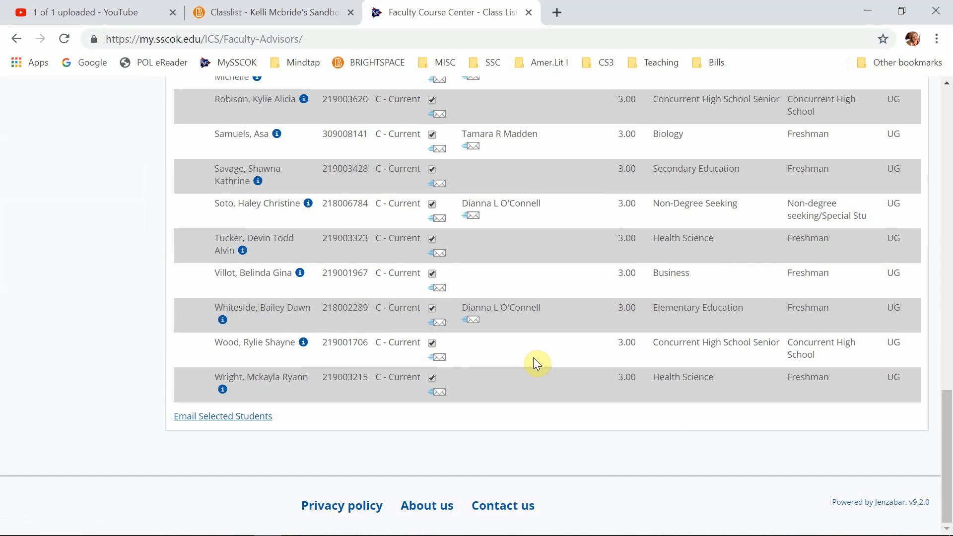
{"action": "scroll", "coordinate": [533, 357], "scroll_direction": "up", "scroll_amount": 15}
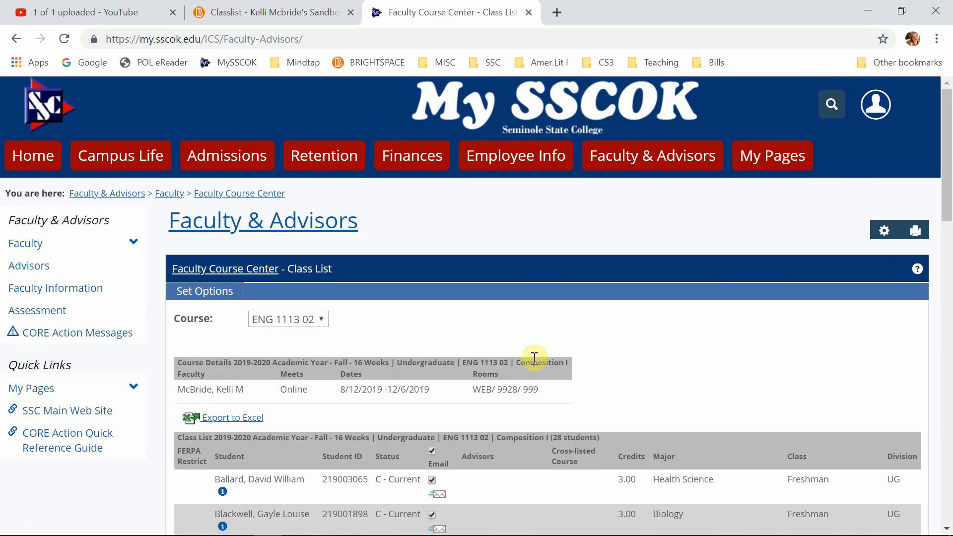
{"action": "left_click", "coordinate": [530, 12]}
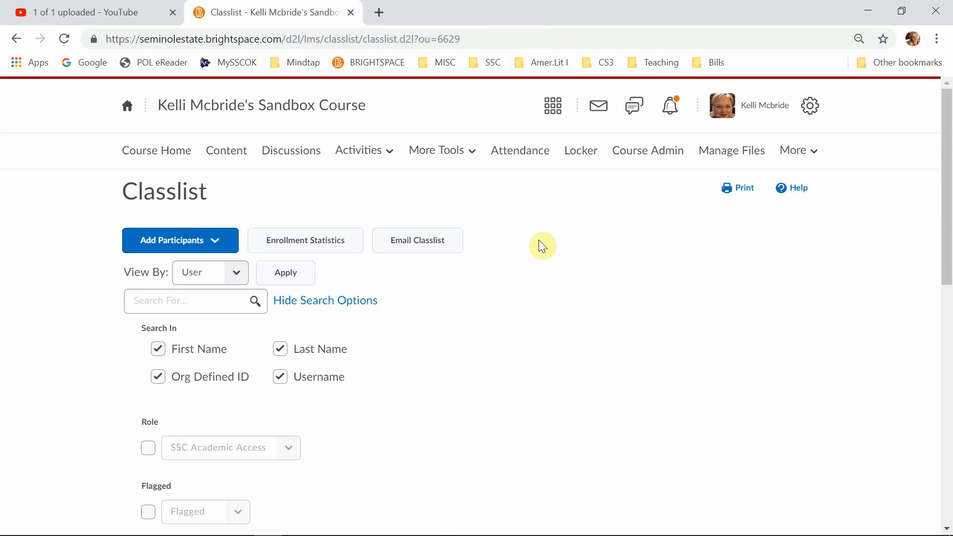
{"action": "left_click", "coordinate": [445, 153]}
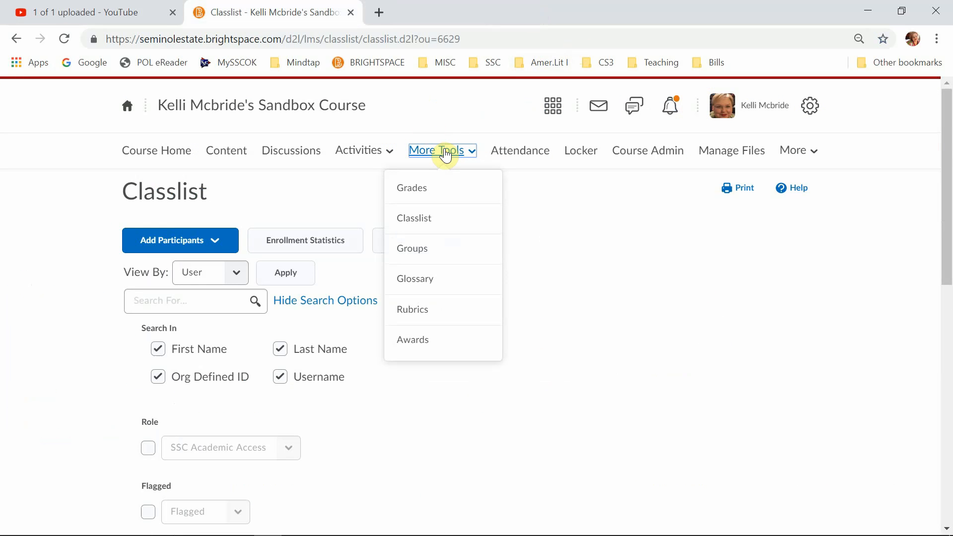
{"action": "left_click", "coordinate": [373, 154]}
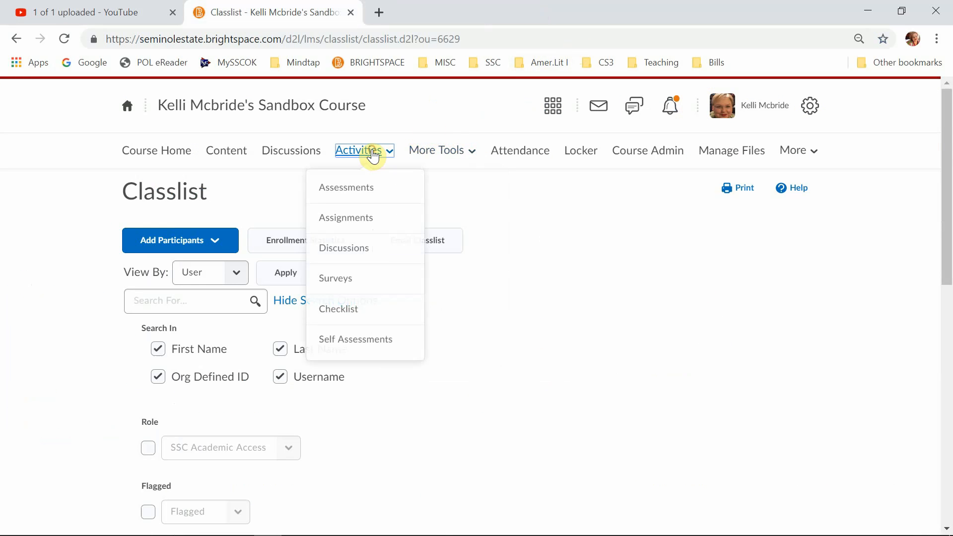
{"action": "left_click", "coordinate": [740, 258]}
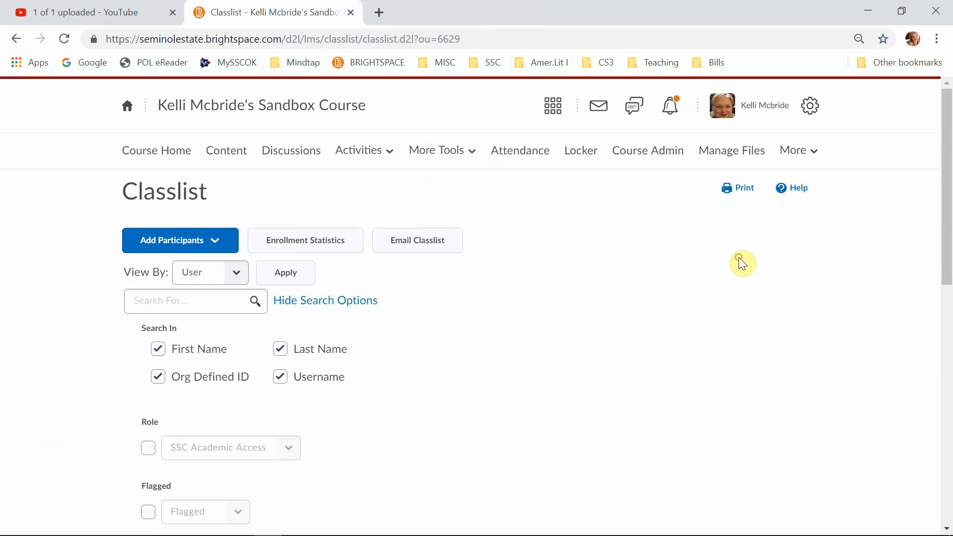